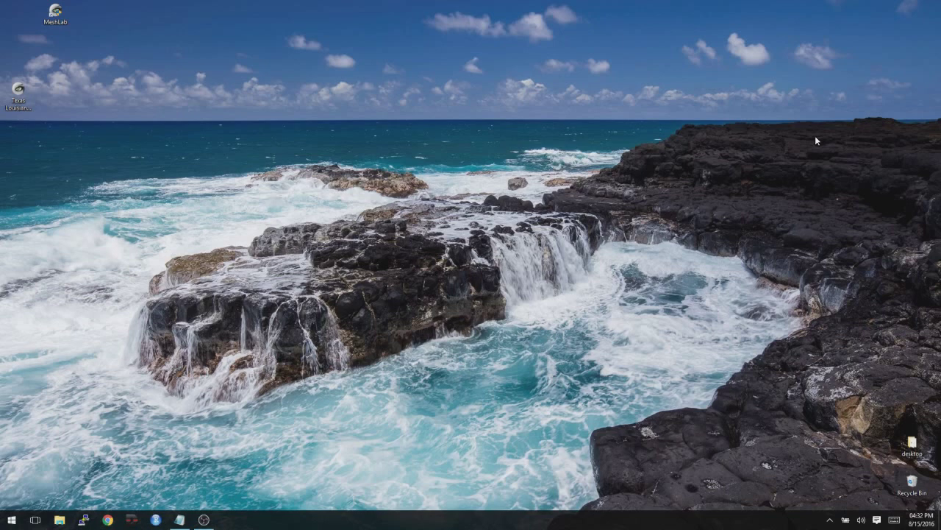
Launch MeshLab, load the recent Texas Louisiana Border.obj scan, and place the Notepad task list beside it
{"action": "double_click", "coordinate": [55, 13]}
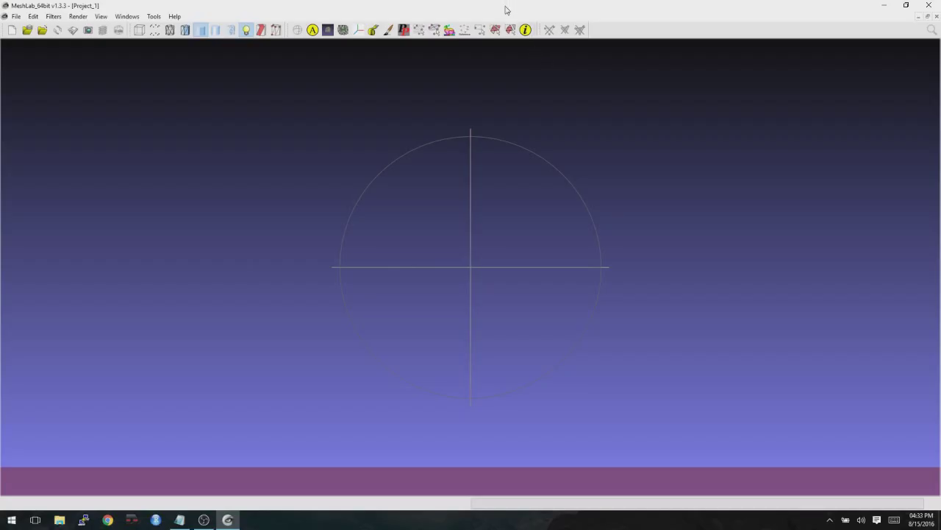
{"action": "left_click", "coordinate": [15, 17]}
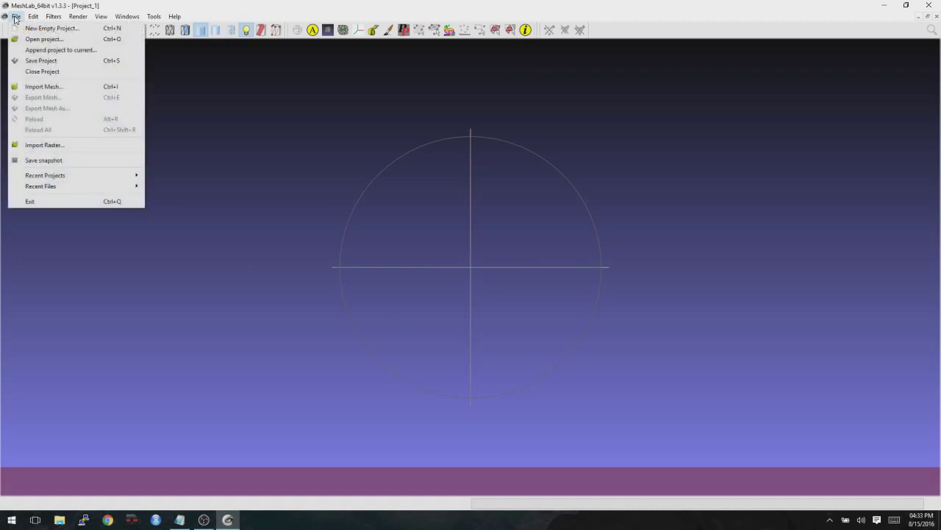
{"action": "mouse_move", "coordinate": [52, 187]}
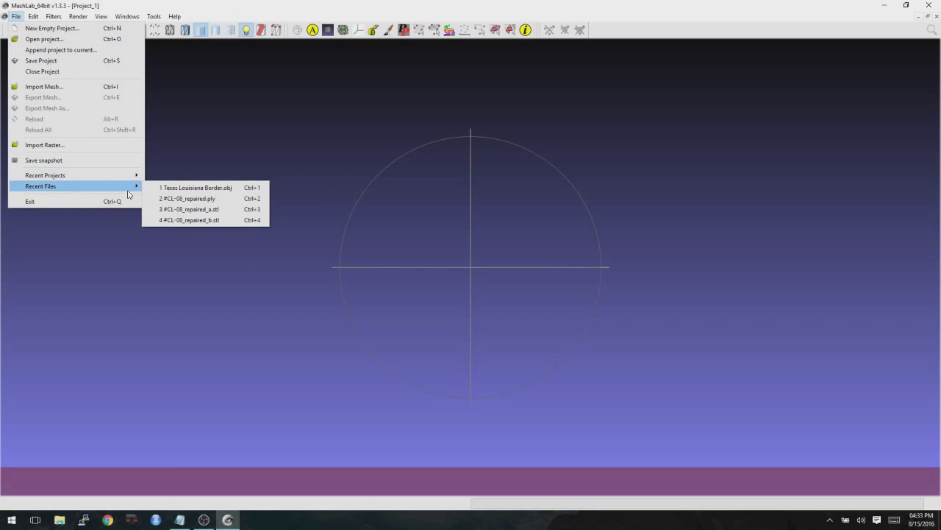
{"action": "left_click", "coordinate": [170, 189]}
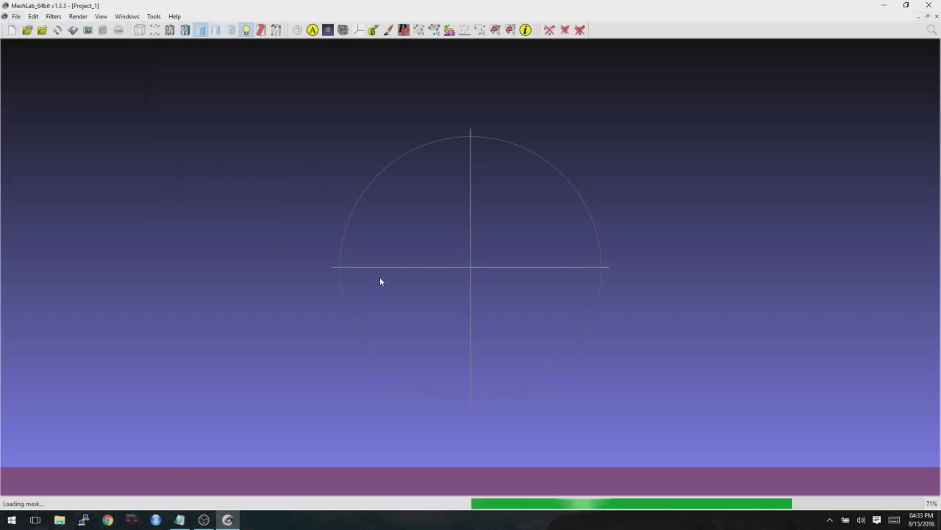
{"action": "left_click", "coordinate": [180, 519]}
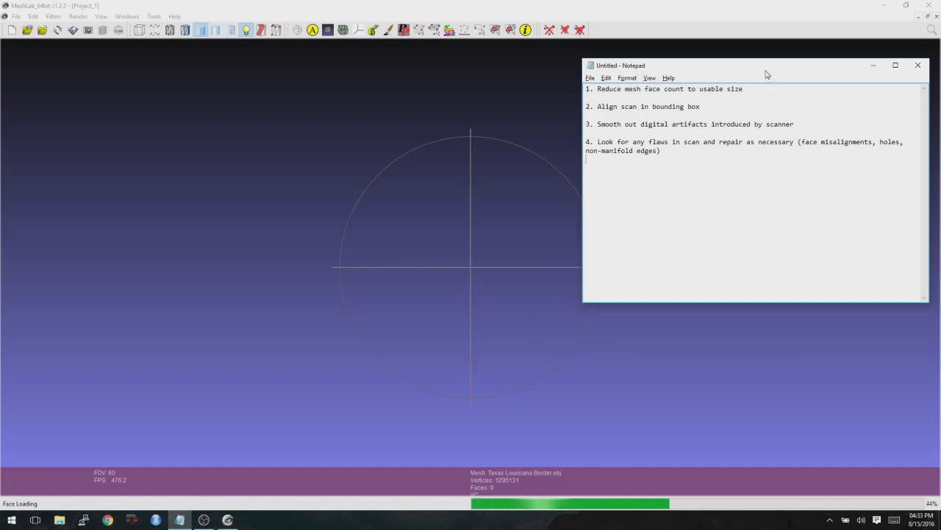
{"action": "left_click_drag", "start_coordinate": [766, 71], "coordinate": [816, 136]}
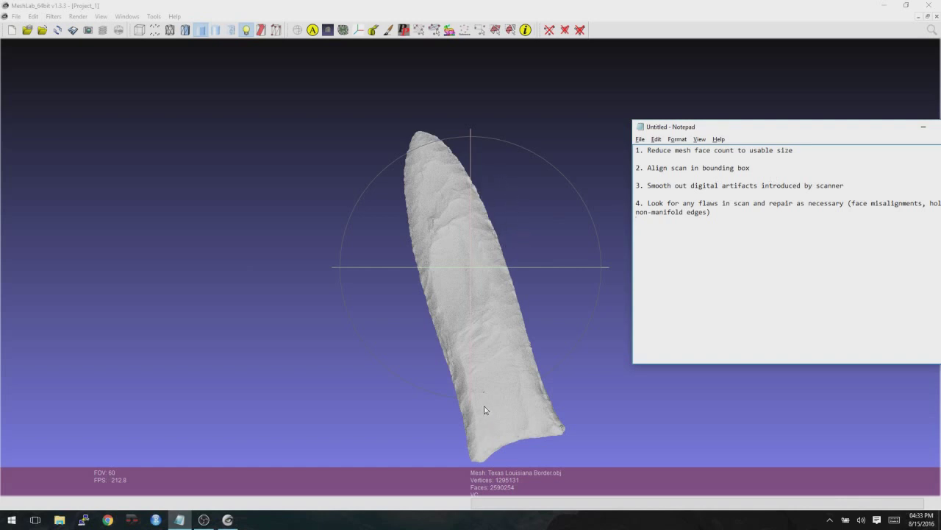
Orbit the Texas Louisiana Border scan edge-on, reposition Notepad, and bring MeshLab back to the front
{"action": "left_click", "coordinate": [457, 283]}
{"action": "left_click_drag", "start_coordinate": [457, 282], "coordinate": [480, 292]}
{"action": "key", "text": "alt+Tab"}
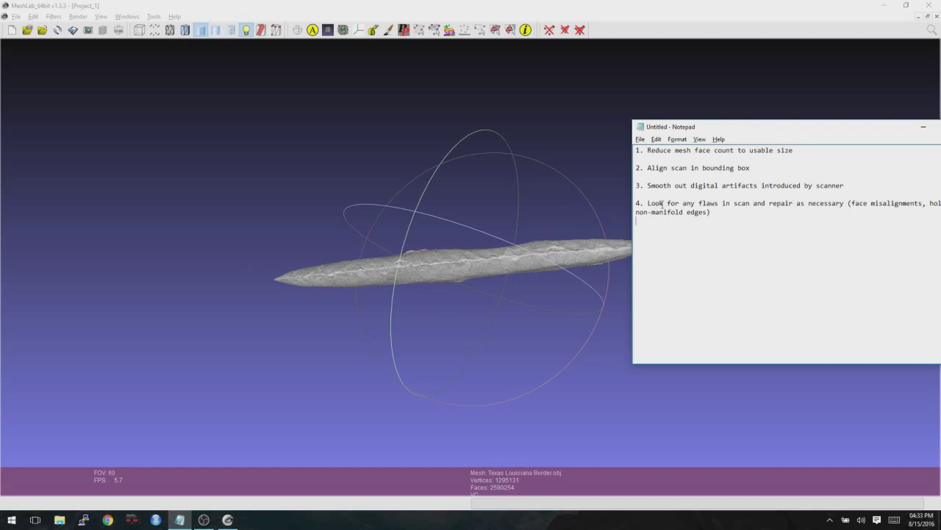
{"action": "left_click", "coordinate": [459, 182]}
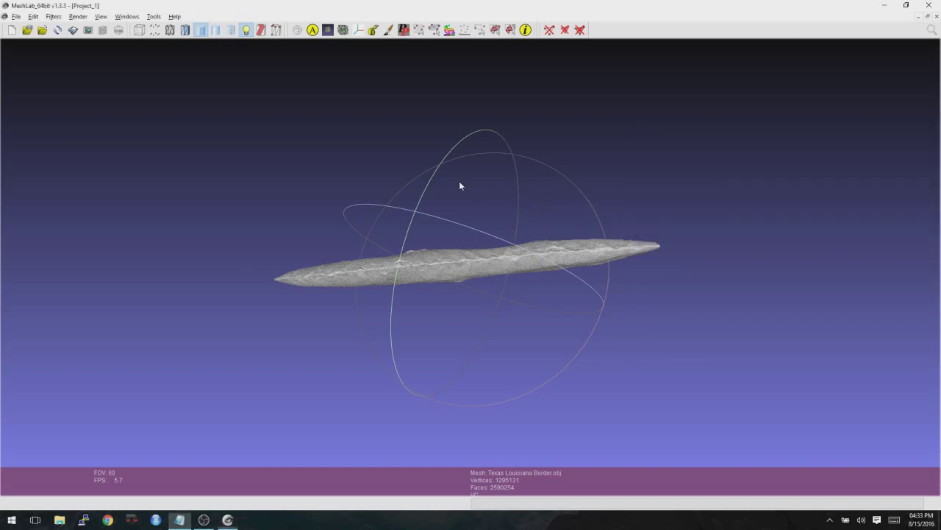
{"action": "left_click_drag", "start_coordinate": [459, 183], "coordinate": [439, 267]}
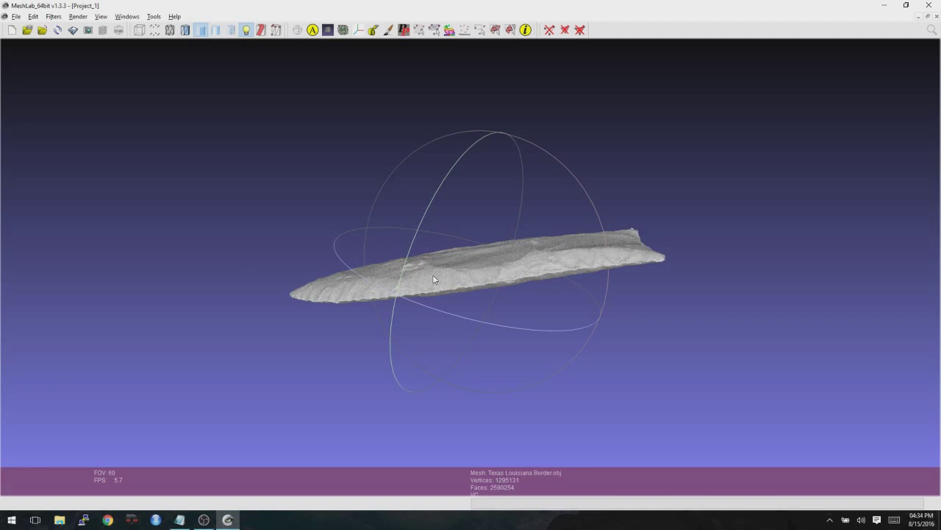
{"action": "key", "text": "alt+Tab"}
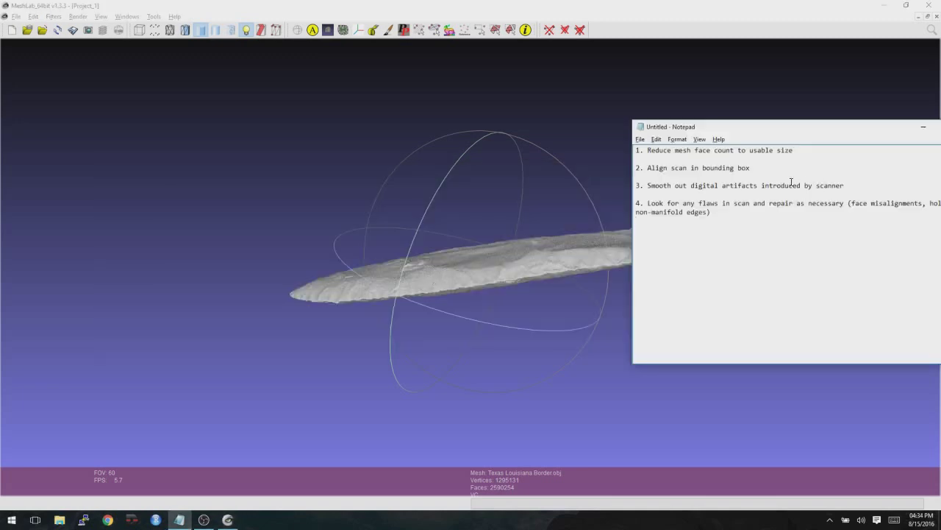
{"action": "left_click_drag", "start_coordinate": [780, 130], "coordinate": [697, 126]}
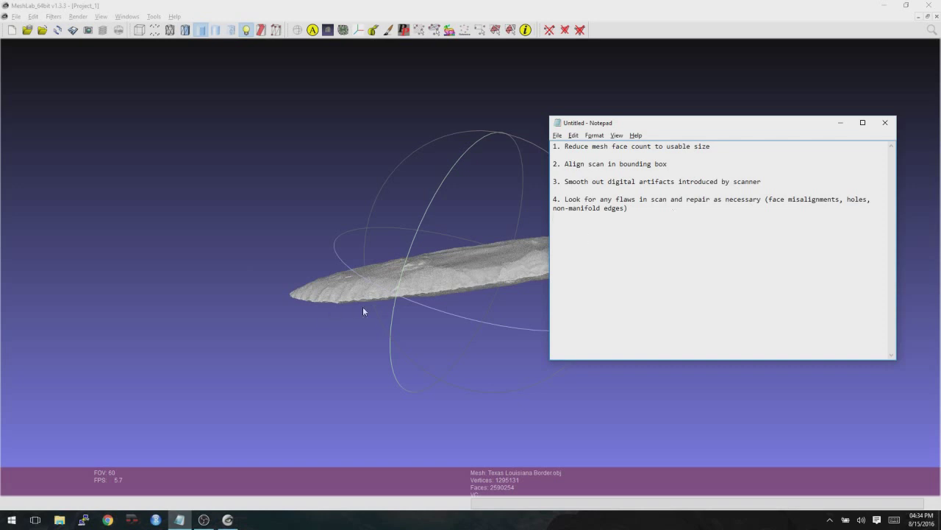
{"action": "left_click", "coordinate": [458, 280]}
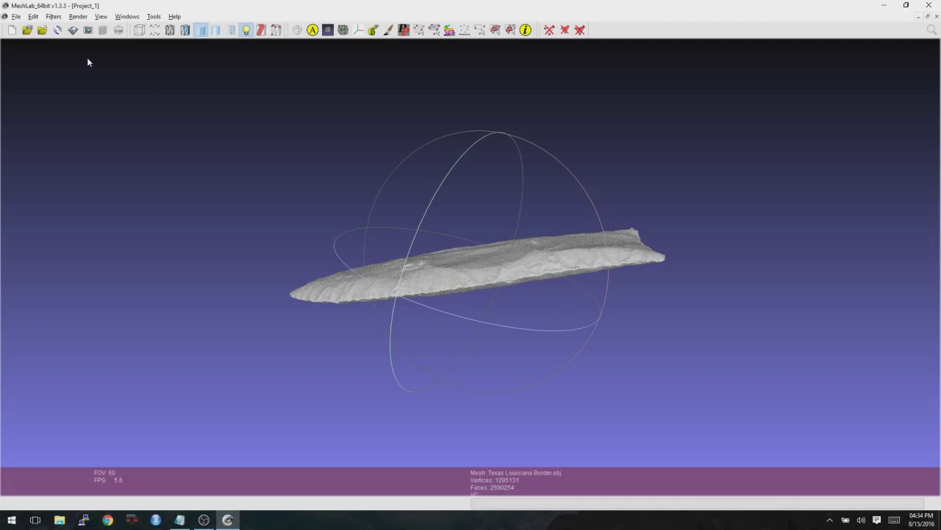
Run Quadric Edge Collapse Decimation with a 300000-face target and Preserve Boundary enabled
{"action": "left_click", "coordinate": [59, 18]}
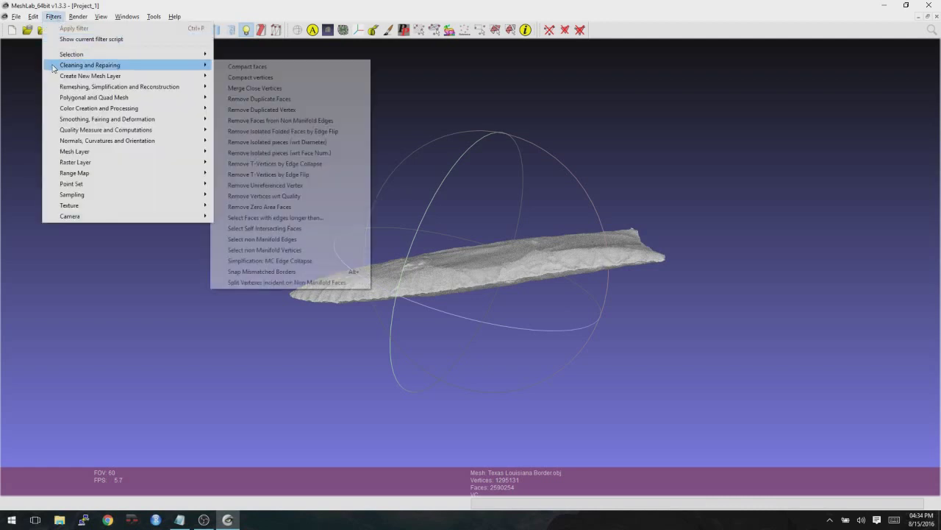
{"action": "mouse_move", "coordinate": [64, 88]}
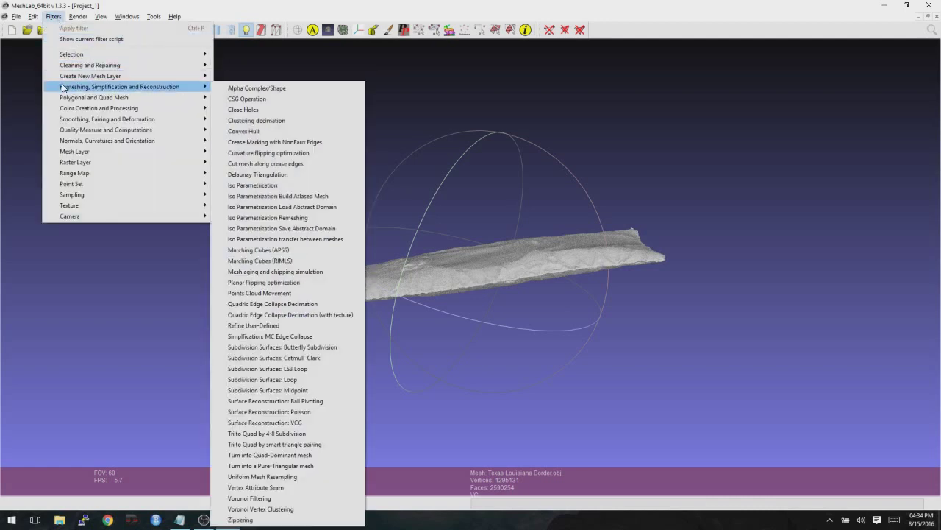
{"action": "left_click", "coordinate": [310, 305]}
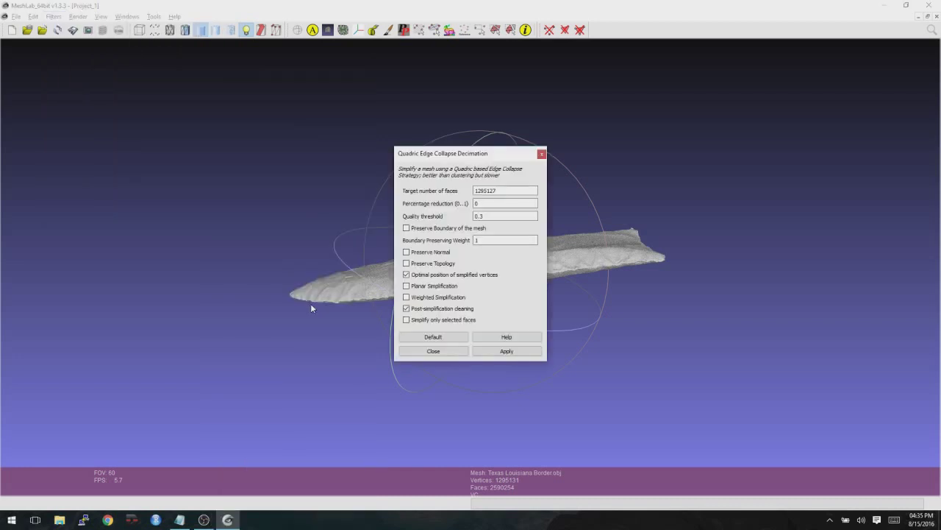
{"action": "left_click", "coordinate": [503, 190]}
{"action": "left_click_drag", "start_coordinate": [503, 190], "coordinate": [470, 190]}
{"action": "type", "text": "300000"}
{"action": "left_click", "coordinate": [464, 231]}
{"action": "left_click", "coordinate": [526, 353]}
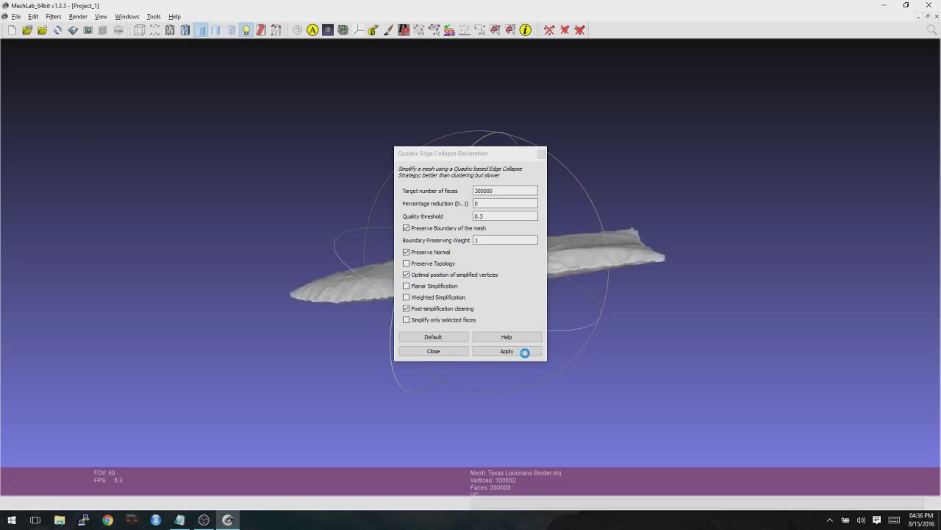
Close the Quadric Edge Collapse Decimation dialog once the scan reaches 300000 faces
{"action": "left_click", "coordinate": [452, 351]}
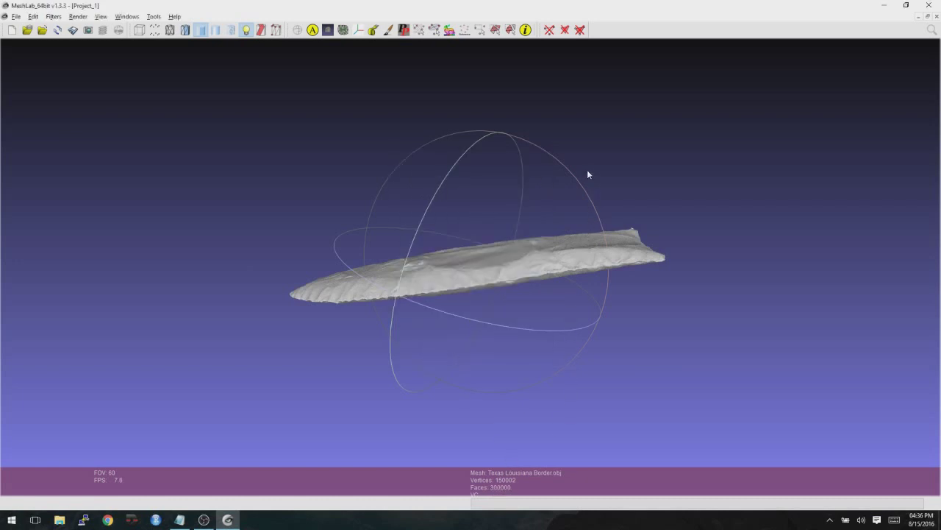
Enable Render > Show Axis and orbit the simplified scan to view it against the axes
{"action": "left_click_drag", "start_coordinate": [574, 144], "coordinate": [617, 94]}
{"action": "scroll", "coordinate": [493, 322], "scroll_direction": "up", "scroll_amount": 5}
{"action": "left_click_drag", "start_coordinate": [412, 206], "coordinate": [490, 251]}
{"action": "scroll", "coordinate": [490, 250], "scroll_direction": "down", "scroll_amount": 4}
{"action": "left_click_drag", "start_coordinate": [405, 202], "coordinate": [417, 253]}
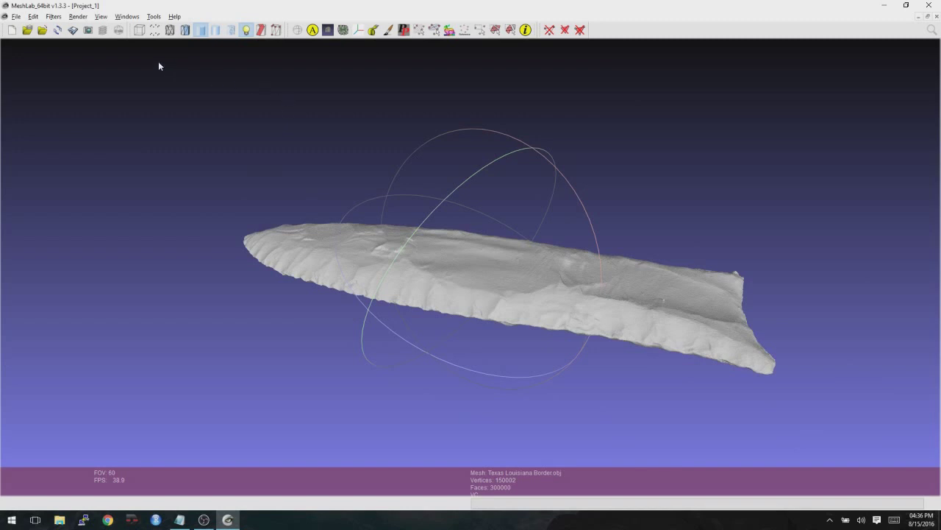
{"action": "left_click", "coordinate": [78, 18]}
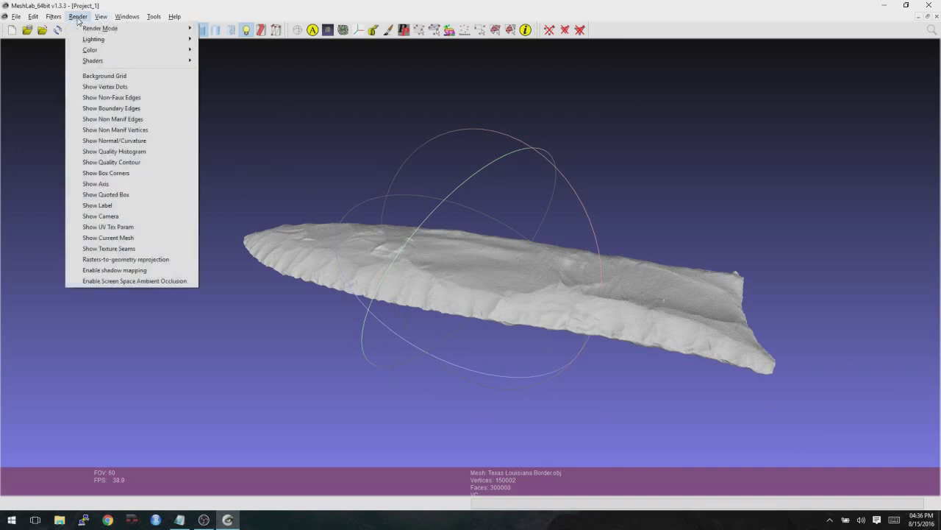
{"action": "left_click", "coordinate": [81, 183]}
{"action": "scroll", "coordinate": [380, 303], "scroll_direction": "down", "scroll_amount": 5}
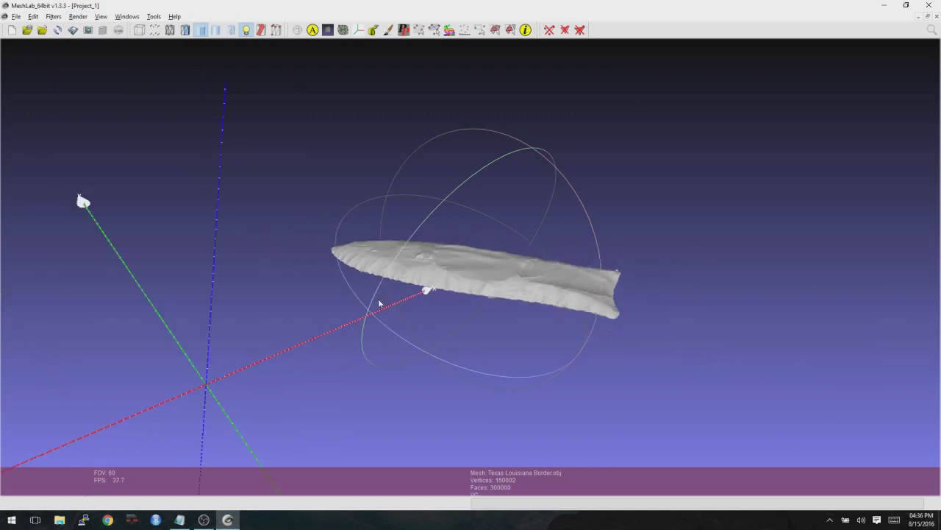
{"action": "mouse_move", "coordinate": [420, 301]}
{"action": "left_mouse_down"}
{"action": "mouse_move", "coordinate": [389, 311]}
{"action": "mouse_move", "coordinate": [315, 277]}
{"action": "mouse_move", "coordinate": [319, 377]}
{"action": "mouse_move", "coordinate": [416, 275]}
{"action": "mouse_move", "coordinate": [451, 209]}
{"action": "mouse_move", "coordinate": [606, 212]}
{"action": "mouse_move", "coordinate": [585, 261]}
{"action": "mouse_move", "coordinate": [405, 300]}
{"action": "mouse_move", "coordinate": [415, 290]}
{"action": "left_mouse_up"}
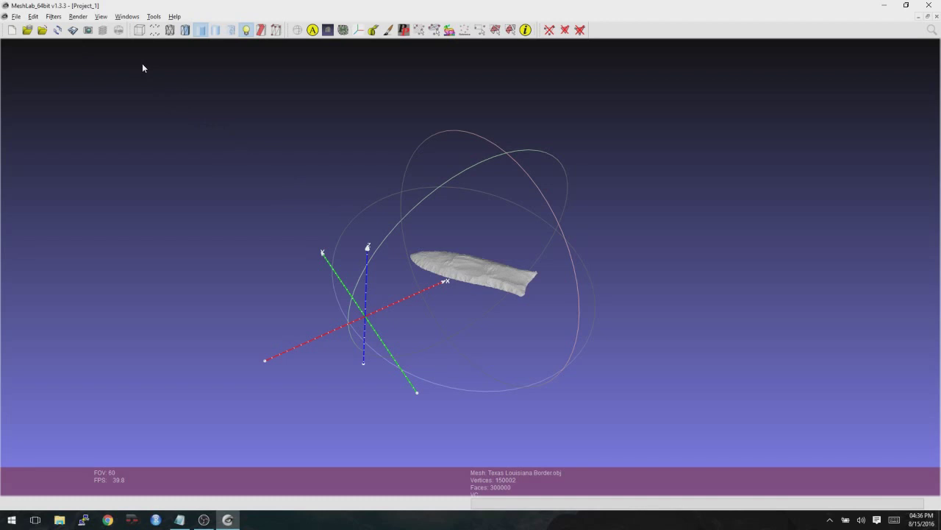
Apply Transform: Move, Translate, Center with translate center of bbox to the origin enabled
{"action": "left_click", "coordinate": [58, 20]}
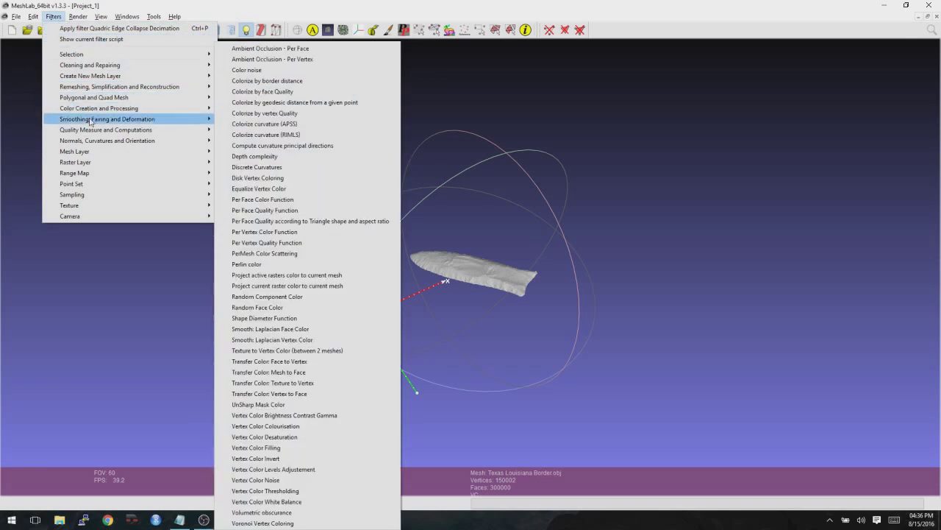
{"action": "mouse_move", "coordinate": [90, 130]}
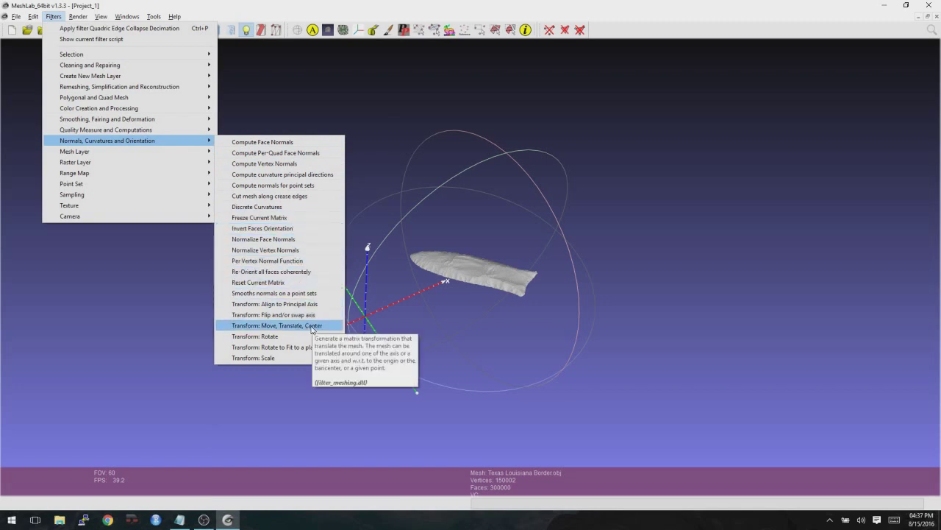
{"action": "left_click", "coordinate": [311, 326]}
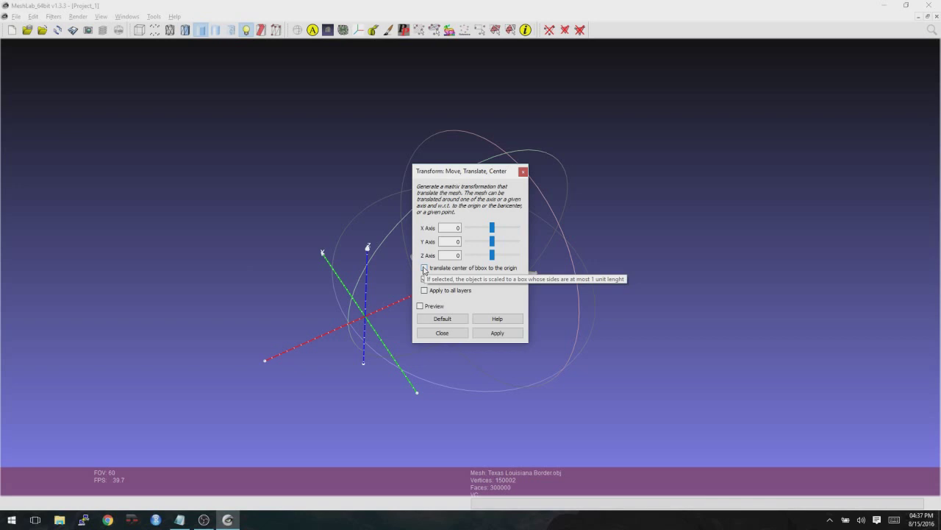
{"action": "left_click", "coordinate": [425, 269]}
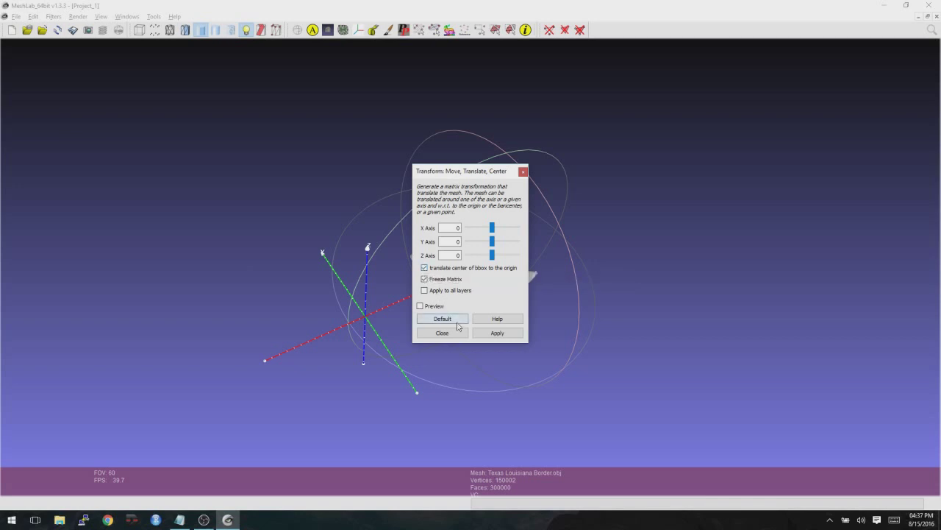
{"action": "left_click", "coordinate": [494, 334]}
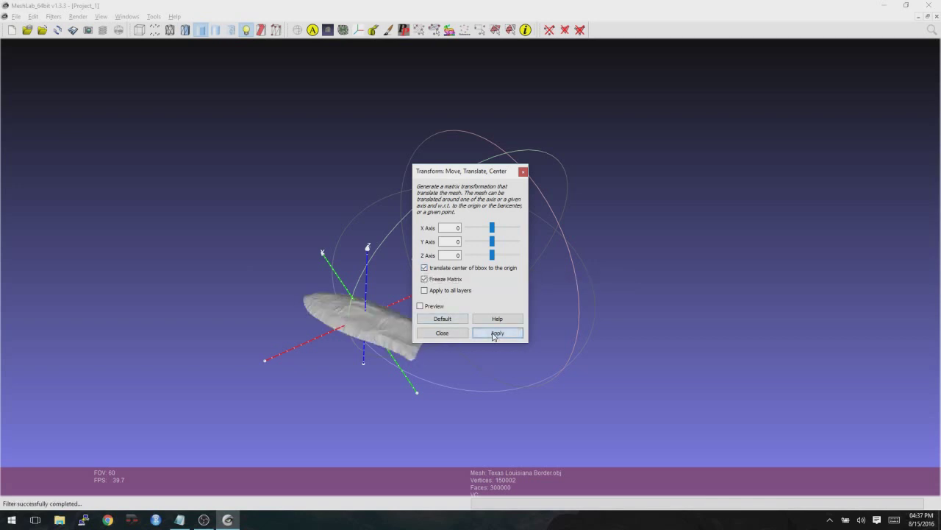
{"action": "left_click", "coordinate": [456, 333]}
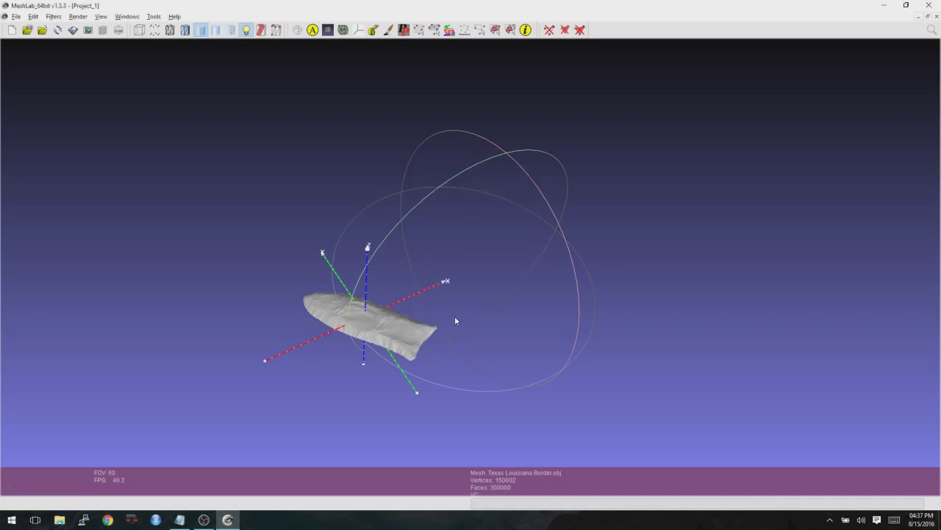
Orbit the scan square to the X and Z axes and pan it into the view's centre
{"action": "left_click_drag", "start_coordinate": [532, 188], "coordinate": [496, 218]}
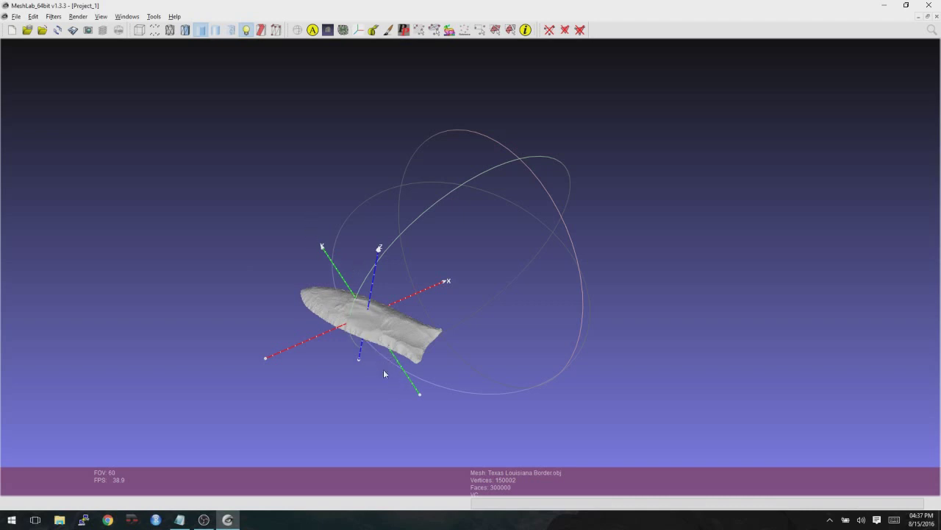
{"action": "left_click_drag", "start_coordinate": [383, 371], "coordinate": [447, 359]}
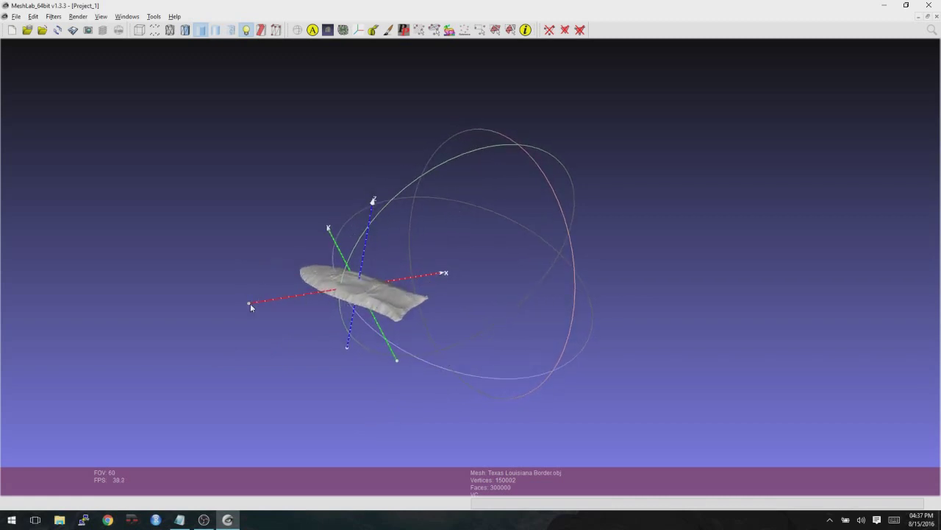
{"action": "left_click_drag", "start_coordinate": [390, 316], "coordinate": [417, 369]}
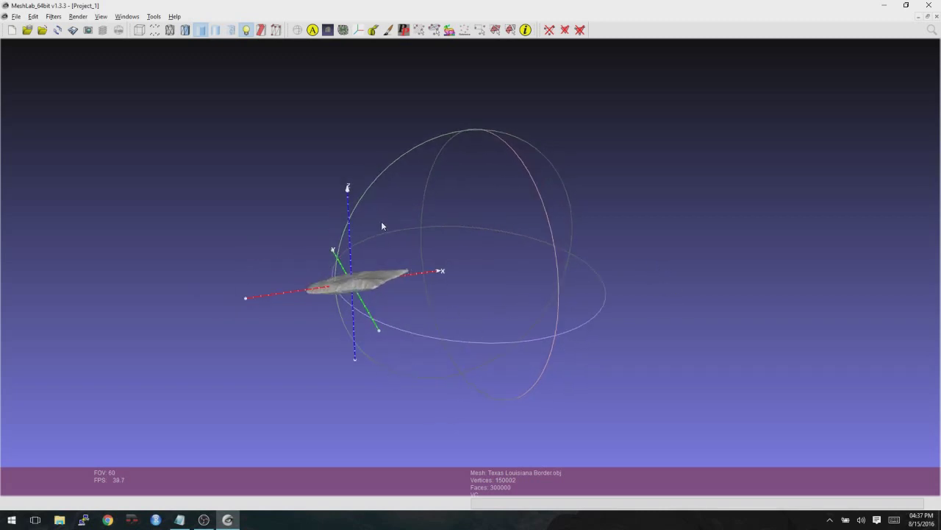
{"action": "left_click_drag", "start_coordinate": [530, 227], "coordinate": [503, 263]}
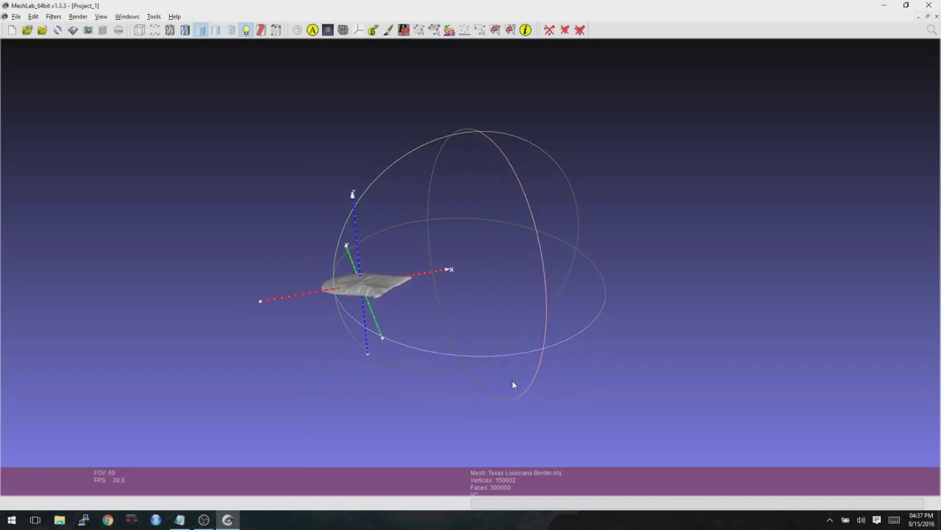
{"action": "left_click_drag", "start_coordinate": [513, 384], "coordinate": [434, 313]}
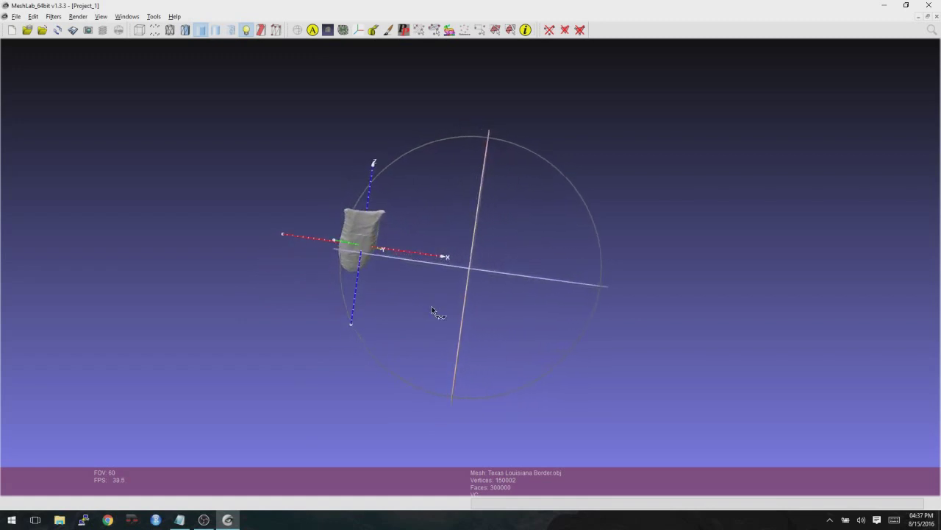
{"action": "left_click_drag", "start_coordinate": [711, 292], "coordinate": [705, 276]}
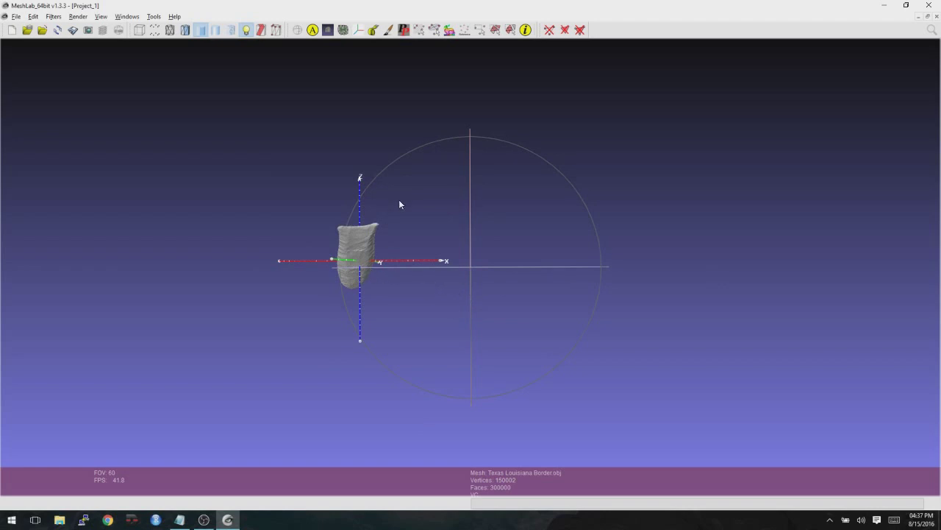
{"action": "middle_click_drag", "start_coordinate": [399, 205], "coordinate": [512, 212]}
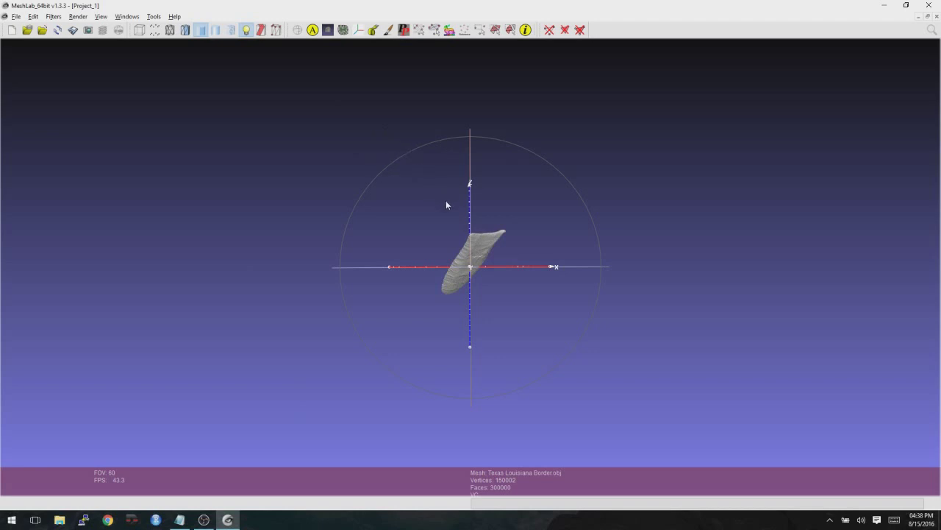
Use the Manipulators Tool to rotate the scan about the X axis by roughly 25.25 degrees
{"action": "left_click", "coordinate": [361, 33]}
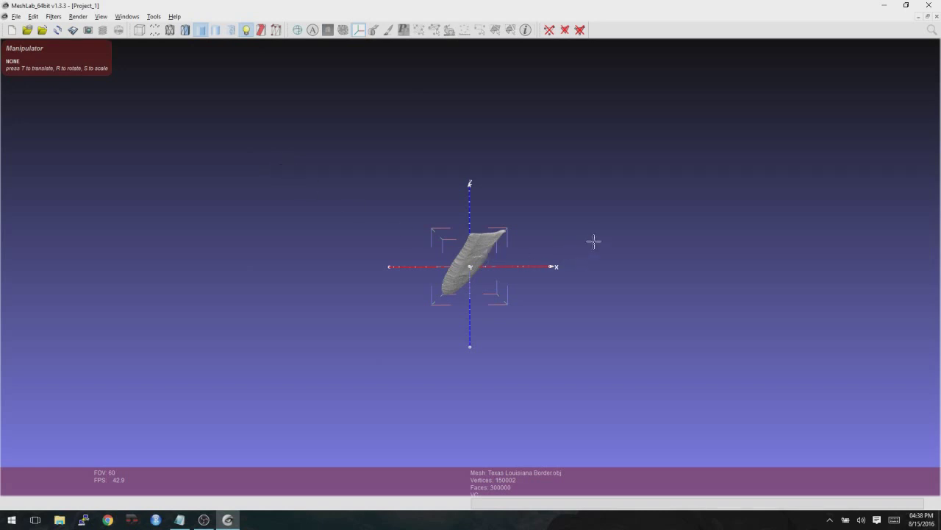
{"action": "key", "text": "r"}
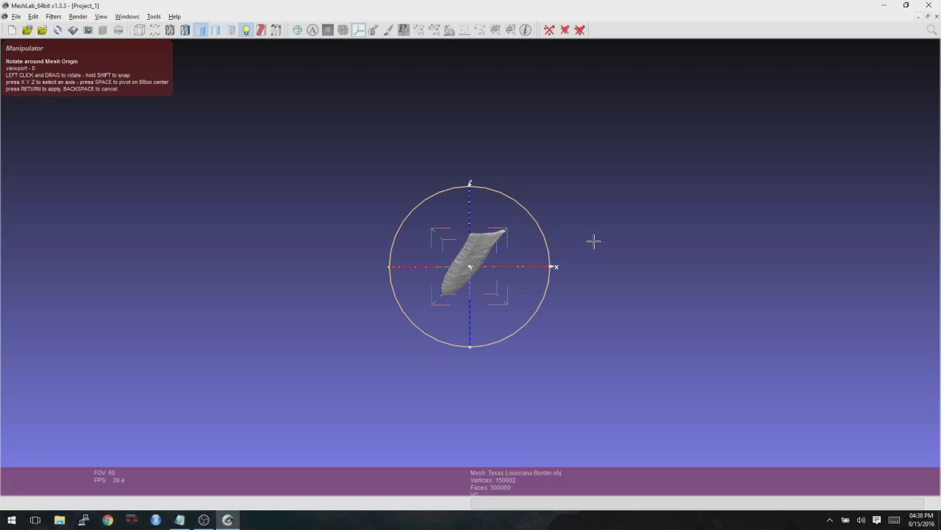
{"action": "key", "text": "x"}
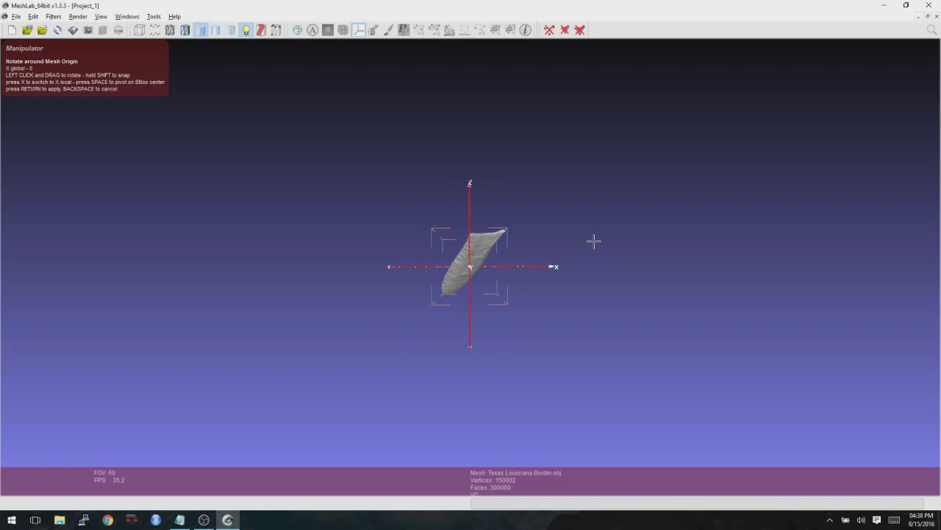
{"action": "key", "text": "y"}
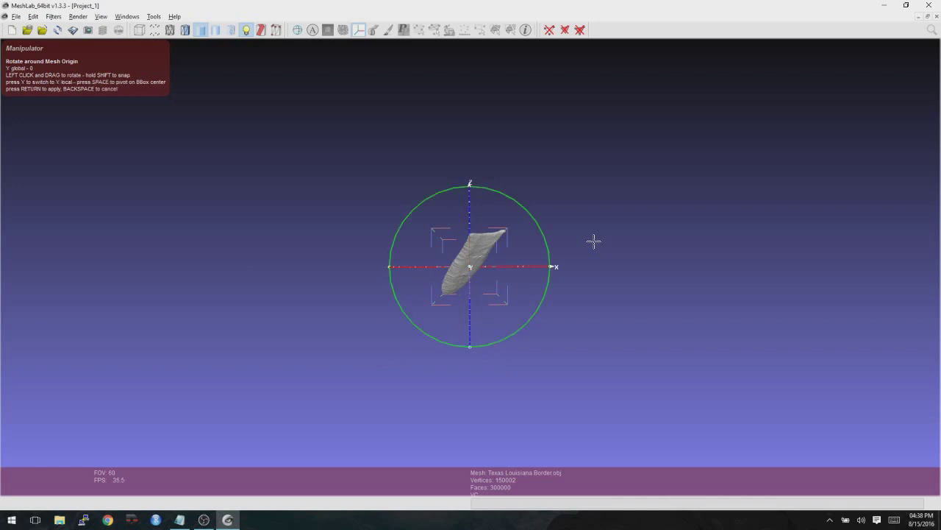
{"action": "key", "text": "z"}
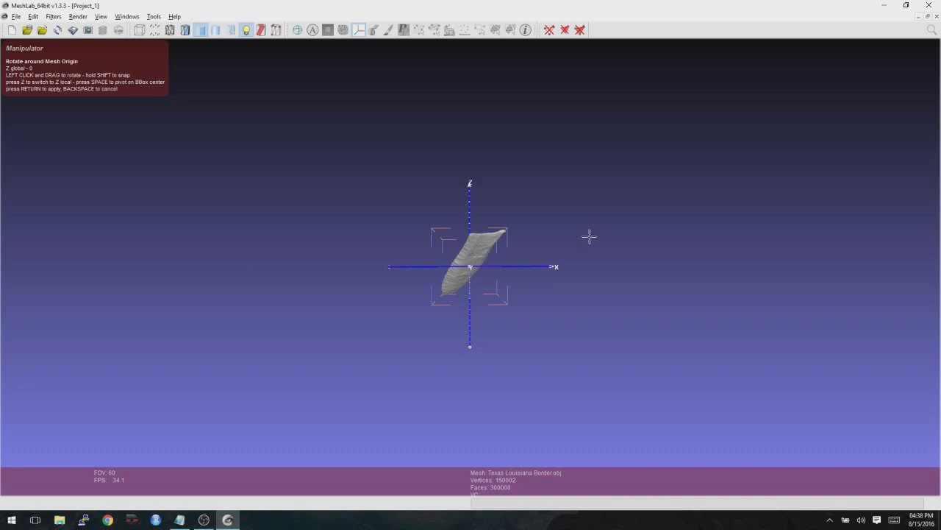
{"action": "key", "text": "y"}
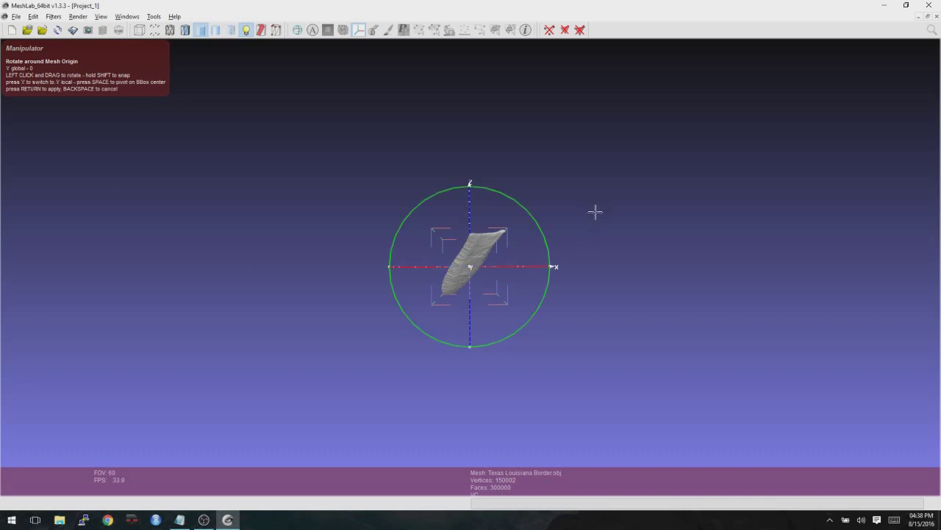
{"action": "key", "text": "x"}
{"action": "left_click_drag", "start_coordinate": [578, 201], "coordinate": [557, 245]}
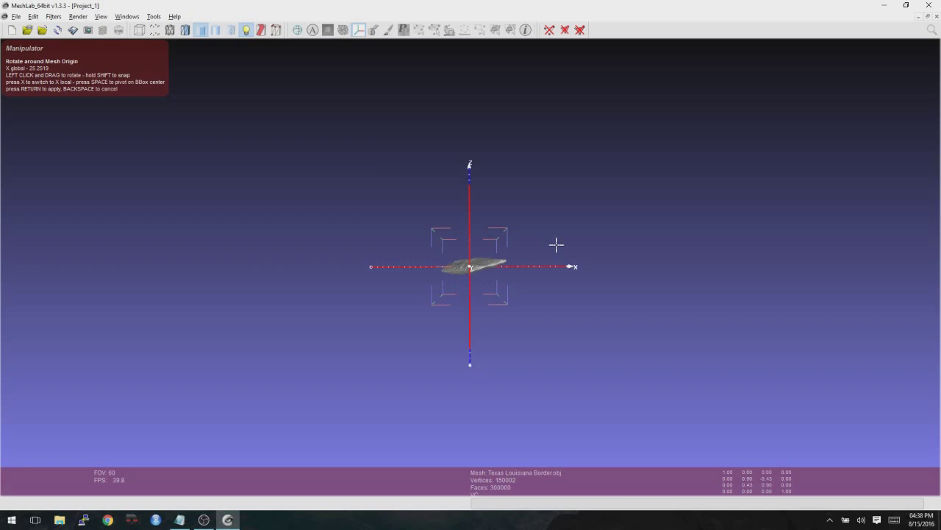
{"action": "key", "text": "Return"}
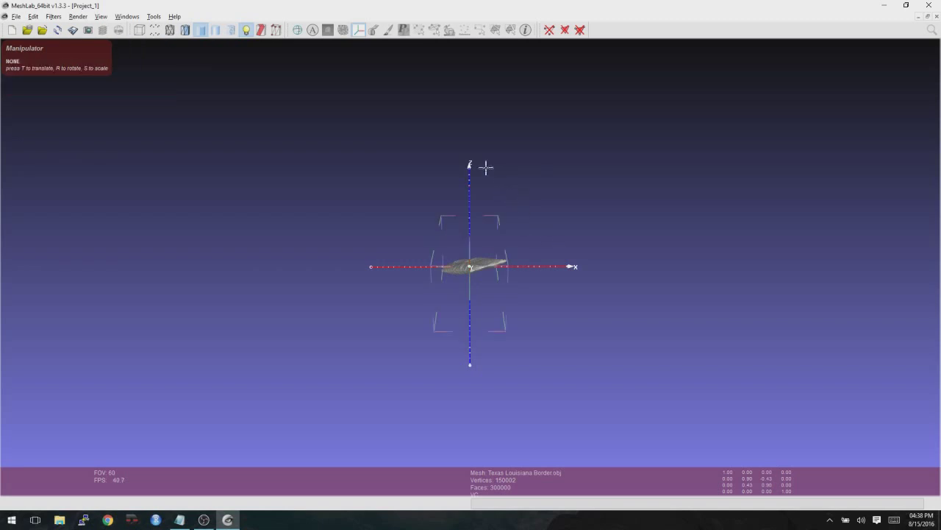
Switch to Not editing and orbit the view face-on to the flattened scan
{"action": "left_click", "coordinate": [297, 30]}
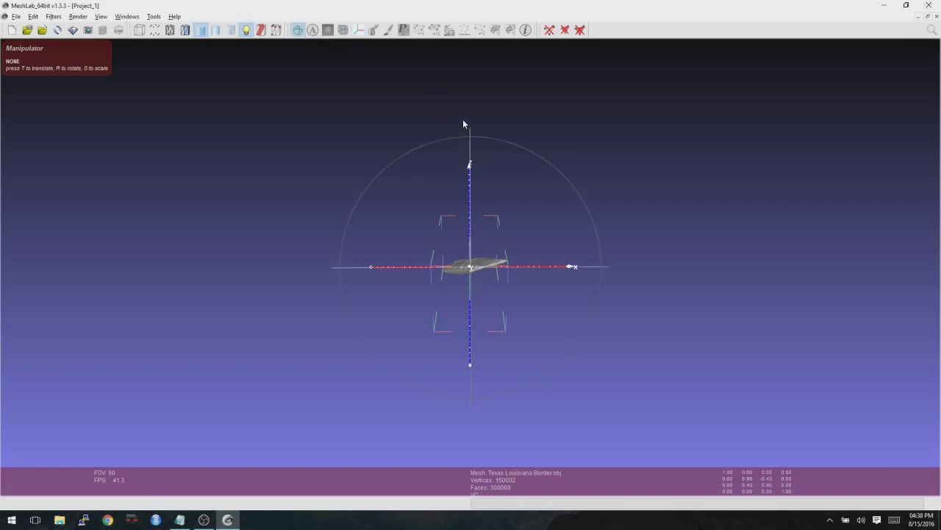
{"action": "left_click_drag", "start_coordinate": [463, 123], "coordinate": [460, 239]}
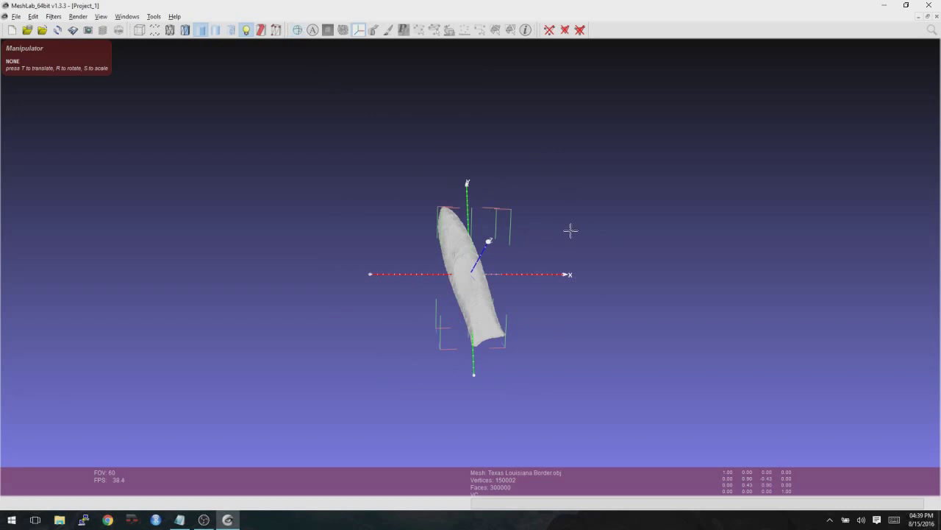
Rotate the scan about Z by about -16.64 degrees so it stands along the Y axis
{"action": "key", "text": "r"}
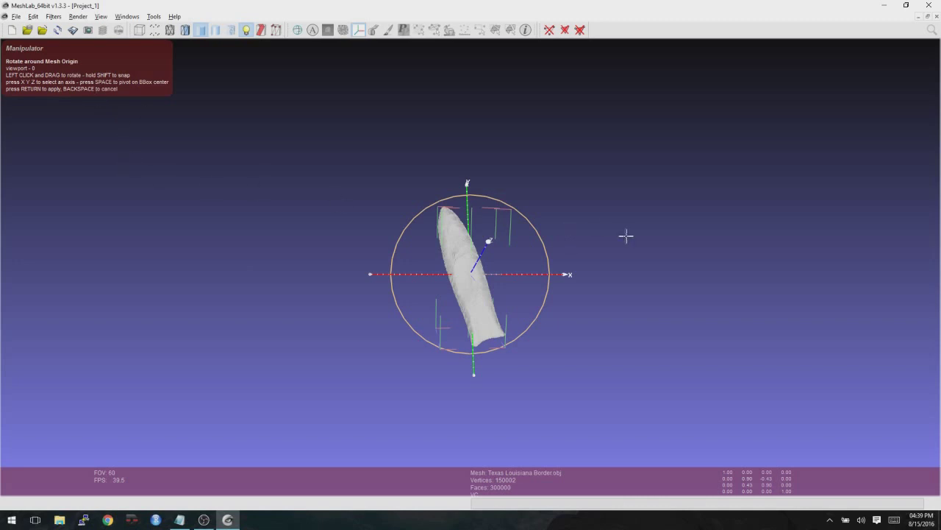
{"action": "key", "text": "y"}
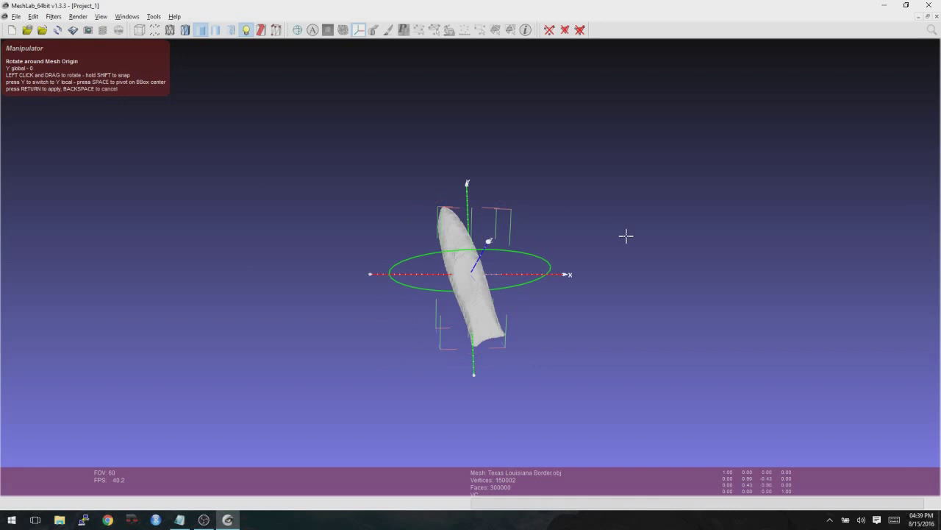
{"action": "key", "text": "z"}
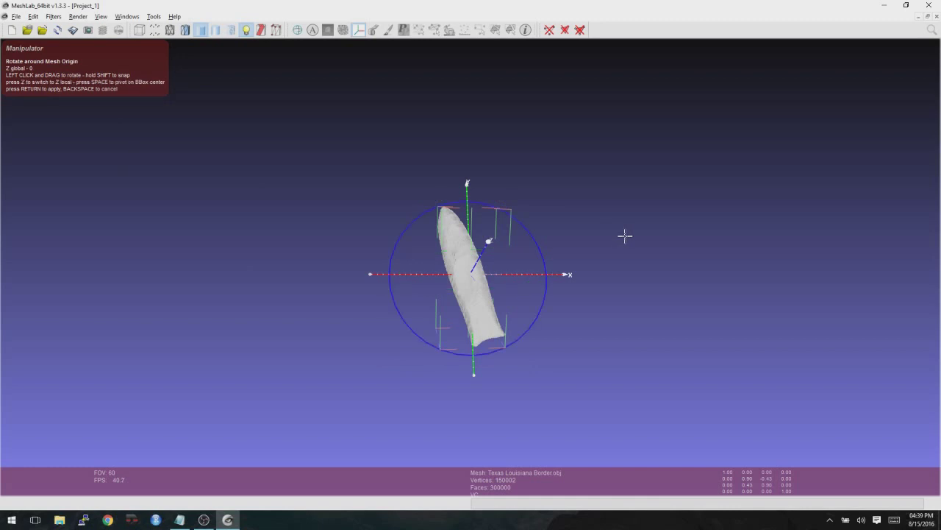
{"action": "left_click_drag", "start_coordinate": [616, 235], "coordinate": [603, 221]}
{"action": "key", "text": "Return"}
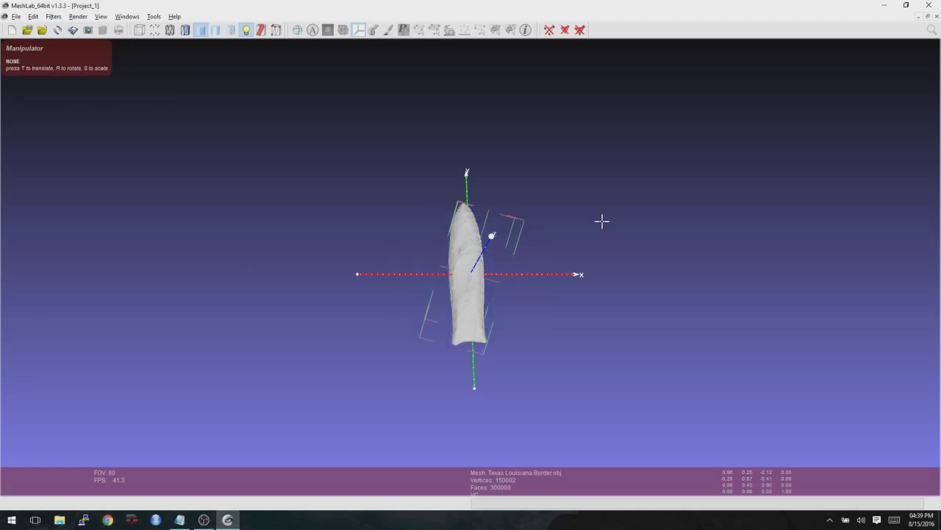
Orbit and zoom to an edge-on view of the scan
{"action": "left_click", "coordinate": [297, 29]}
{"action": "left_click_drag", "start_coordinate": [484, 289], "coordinate": [450, 184]}
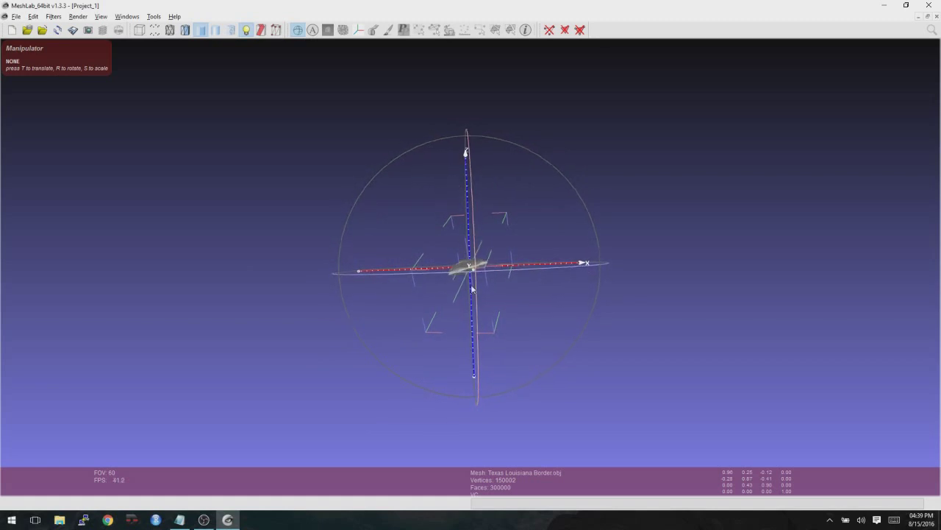
{"action": "scroll", "coordinate": [507, 325], "scroll_direction": "up", "scroll_amount": 5}
{"action": "scroll", "coordinate": [508, 325], "scroll_direction": "up", "scroll_amount": 2}
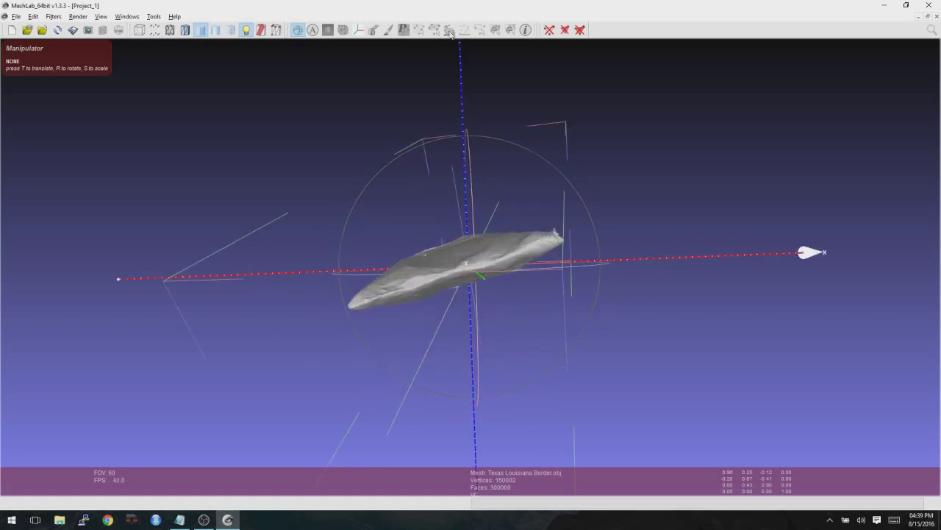
Rotate the scan about the Y axis by about 15.61° and check that it lies level
{"action": "left_click", "coordinate": [298, 30]}
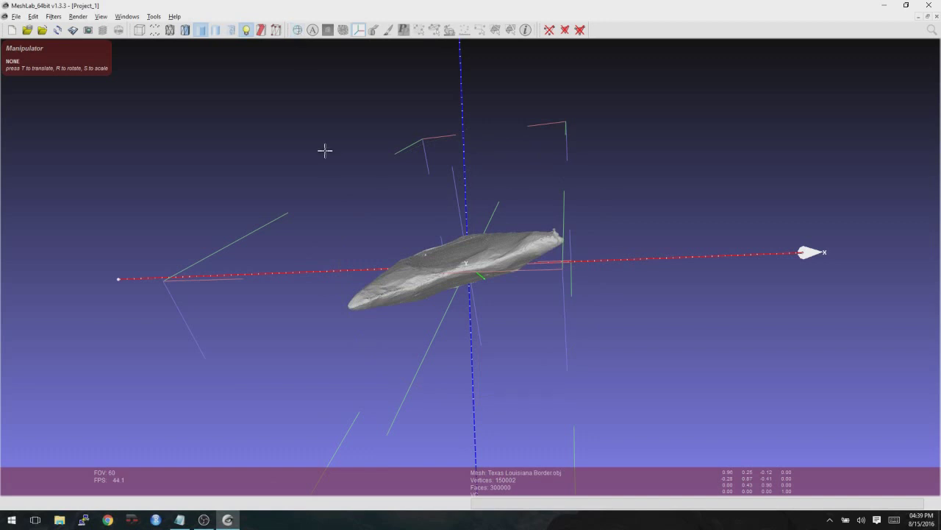
{"action": "key", "text": "r"}
{"action": "key", "text": "y"}
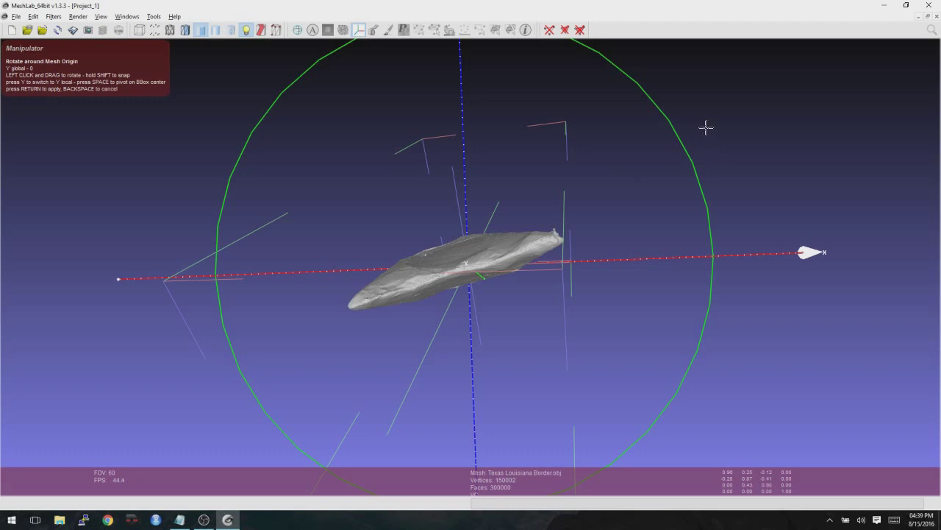
{"action": "left_click_drag", "start_coordinate": [706, 126], "coordinate": [706, 145]}
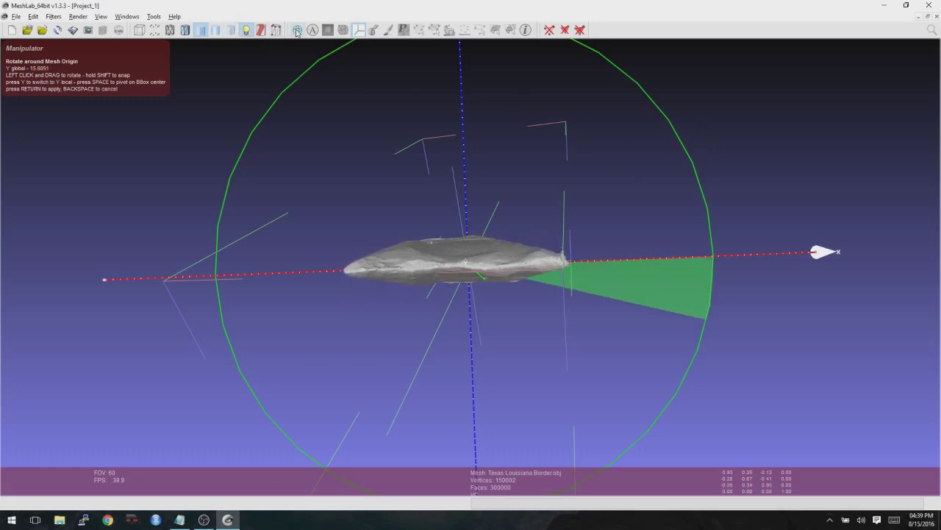
{"action": "left_click_drag", "start_coordinate": [444, 273], "coordinate": [421, 242]}
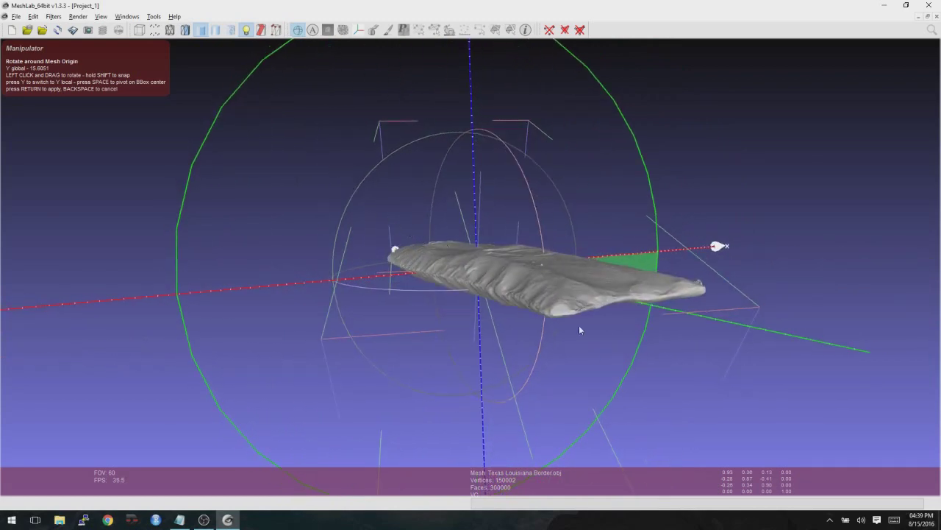
{"action": "left_click_drag", "start_coordinate": [700, 394], "coordinate": [548, 361]}
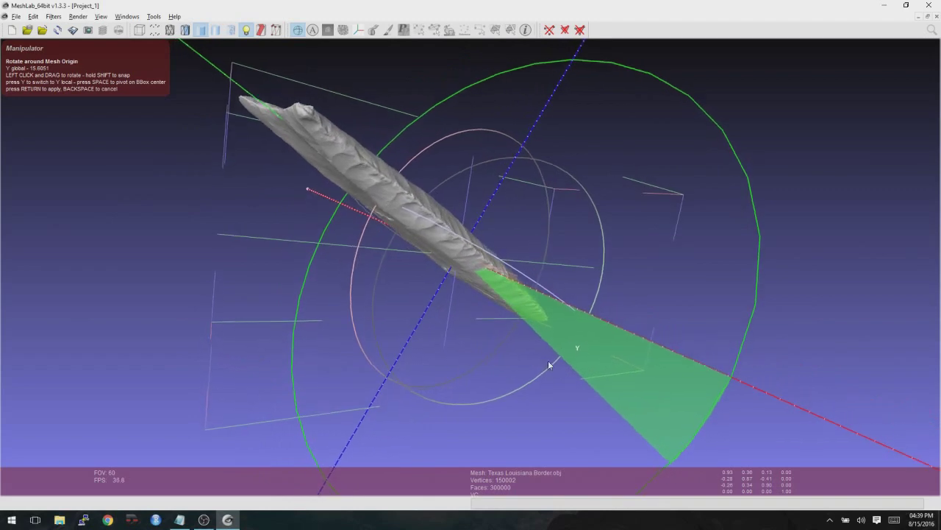
{"action": "left_click_drag", "start_coordinate": [218, 191], "coordinate": [423, 212]}
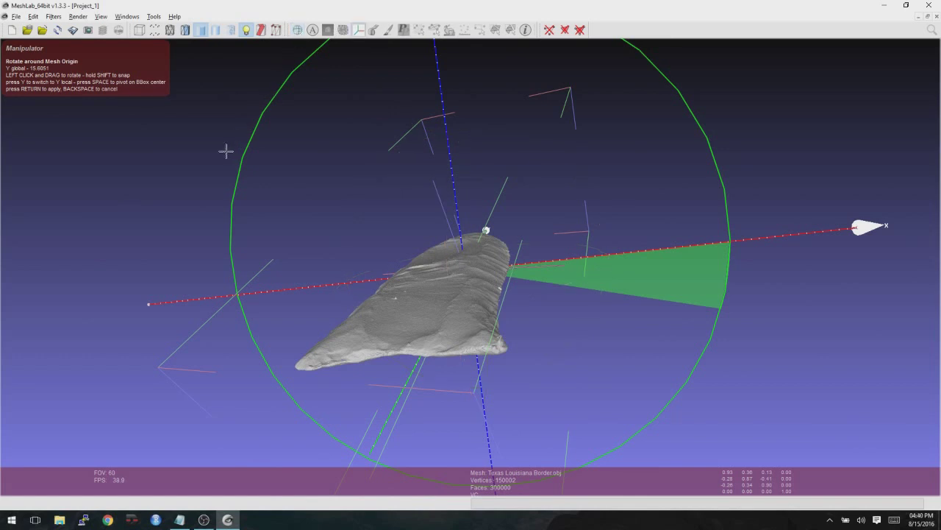
{"action": "key", "text": "Return"}
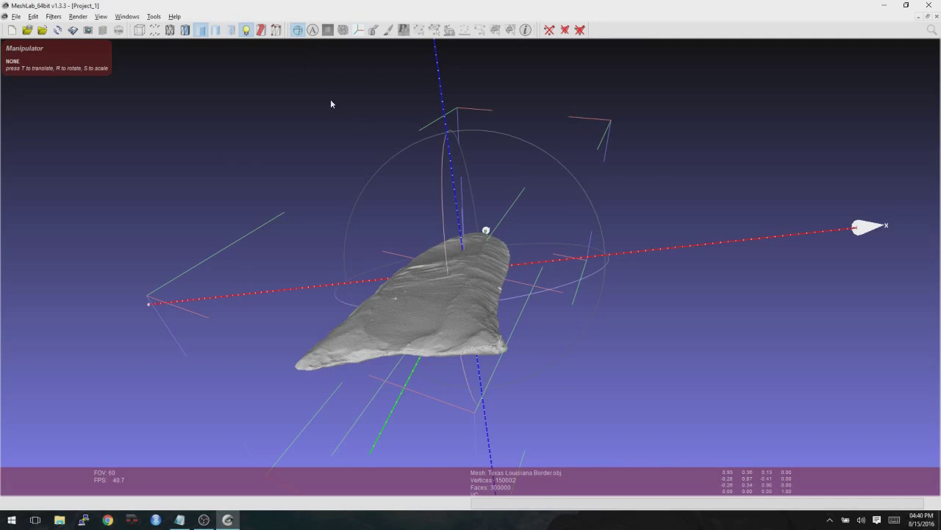
{"action": "left_click_drag", "start_coordinate": [331, 103], "coordinate": [495, 365]}
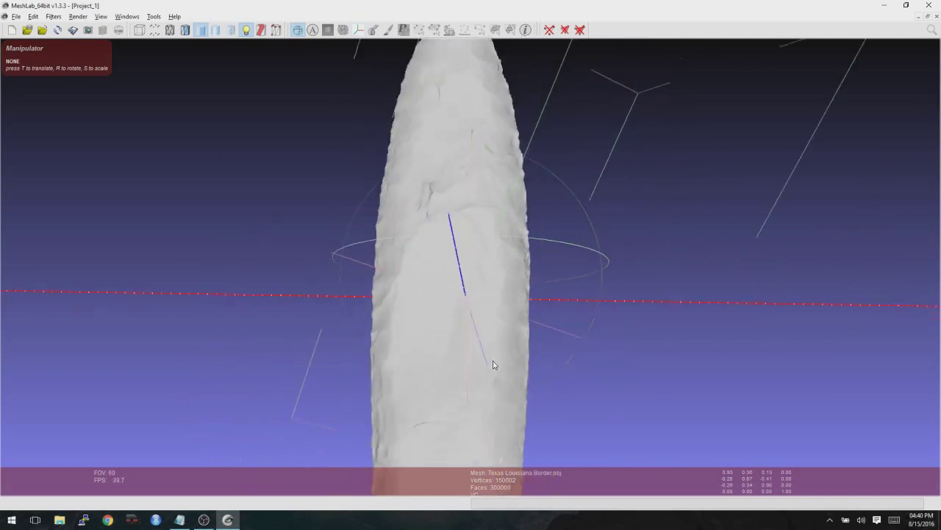
{"action": "scroll", "coordinate": [495, 365], "scroll_direction": "down", "scroll_amount": 5}
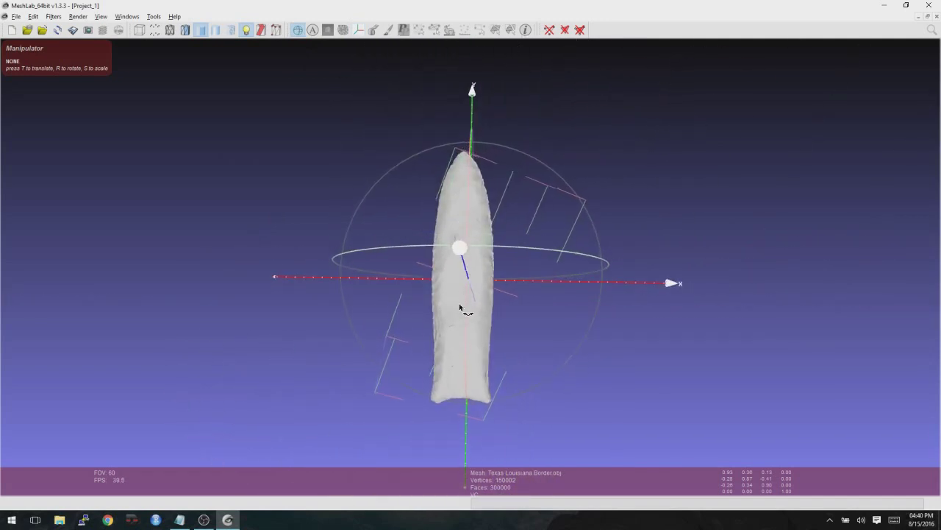
{"action": "left_click_drag", "start_coordinate": [460, 307], "coordinate": [469, 291]}
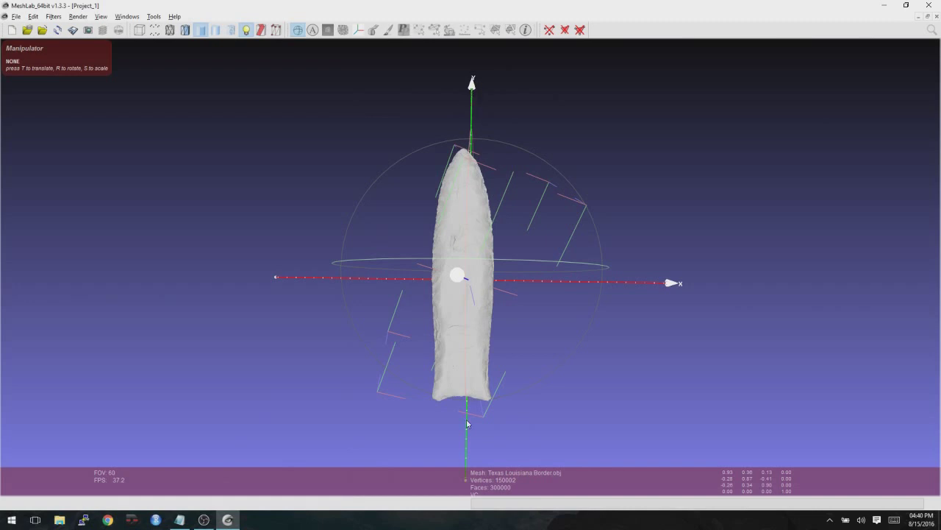
{"action": "left_click_drag", "start_coordinate": [553, 288], "coordinate": [584, 248]}
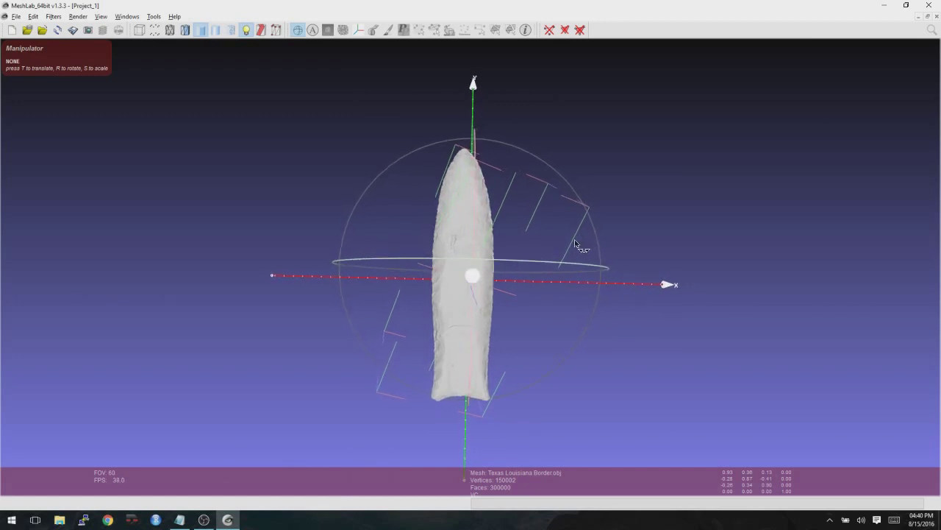
{"action": "left_click_drag", "start_coordinate": [420, 180], "coordinate": [523, 293]}
{"action": "scroll", "coordinate": [530, 292], "scroll_direction": "up", "scroll_amount": 3}
{"action": "scroll", "coordinate": [529, 290], "scroll_direction": "down", "scroll_amount": 2}
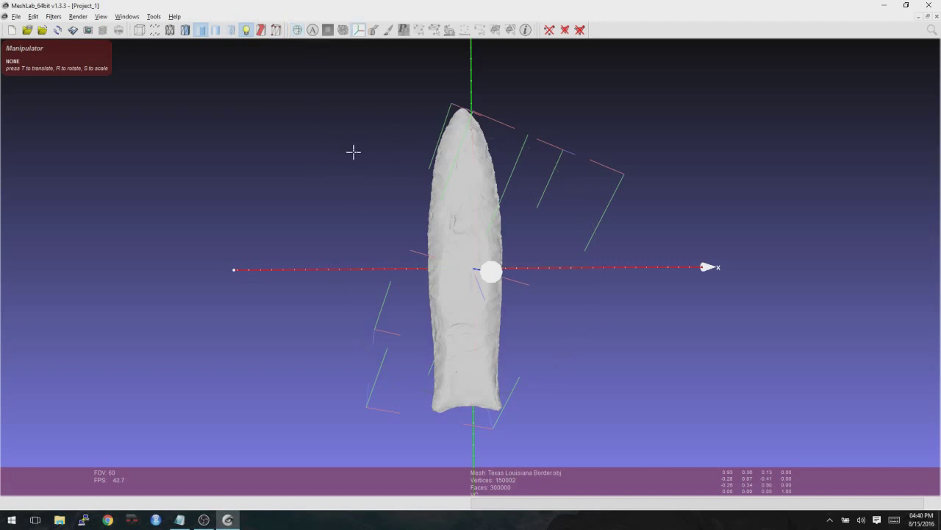
Rotate the arrowhead mesh about -1.1° around the Z axis and apply it
{"action": "key", "text": "r"}
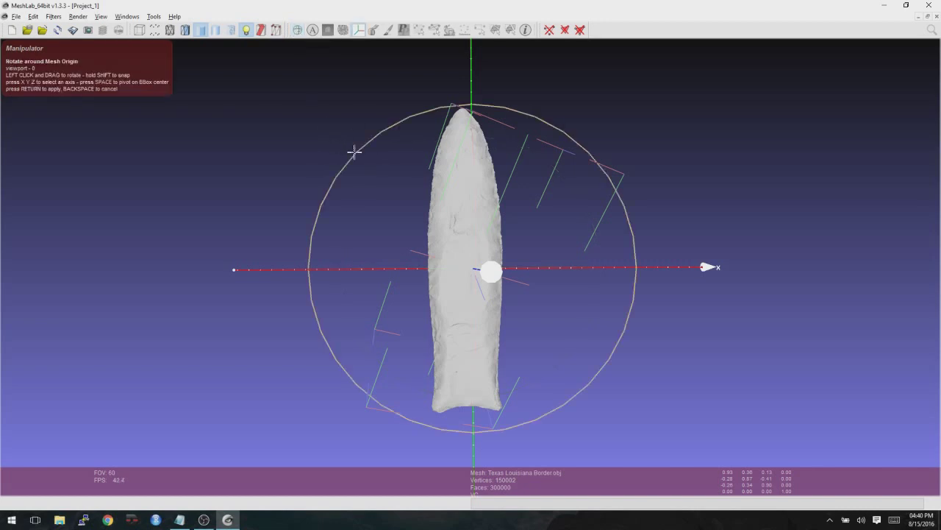
{"action": "key", "text": "y"}
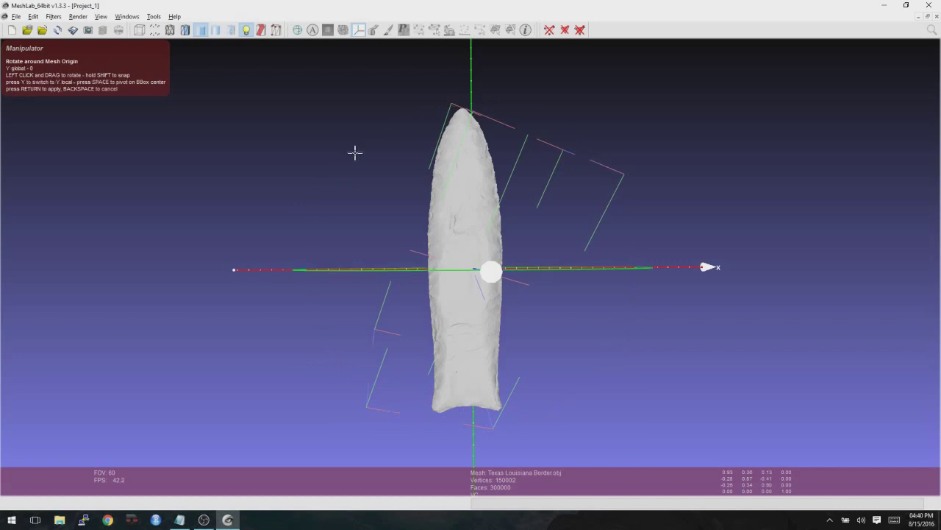
{"action": "key", "text": "z"}
{"action": "left_click_drag", "start_coordinate": [360, 149], "coordinate": [359, 149]}
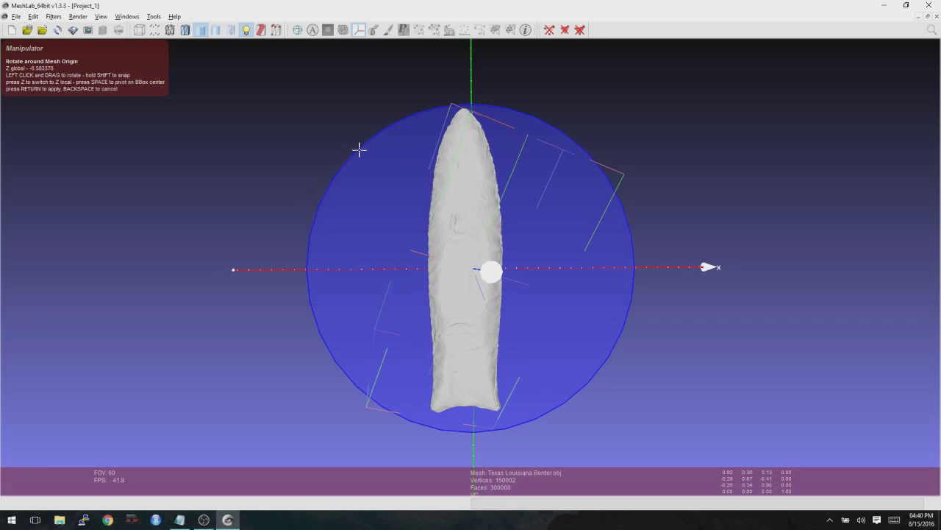
{"action": "key", "text": "Return"}
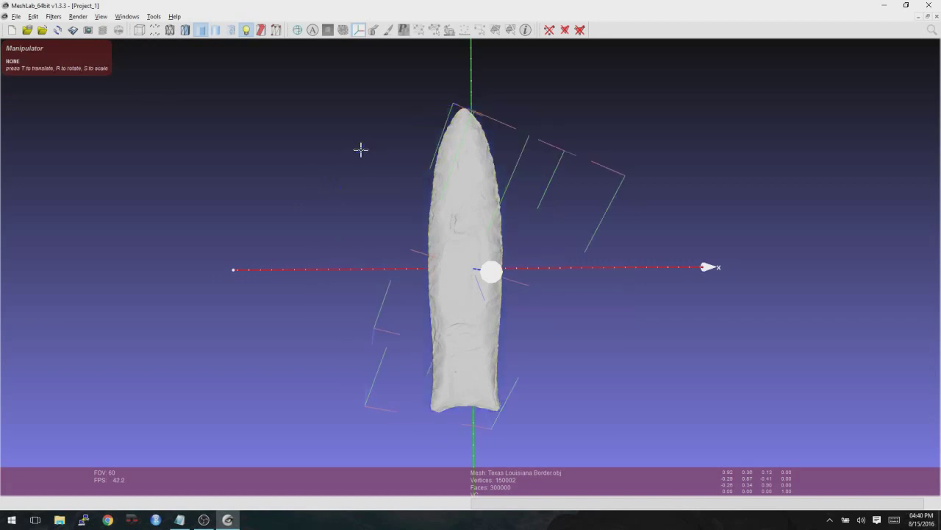
Orbit and zoom around the mesh to confirm it stands upright
{"action": "left_click", "coordinate": [298, 30]}
{"action": "left_click_drag", "start_coordinate": [479, 358], "coordinate": [447, 292]}
{"action": "scroll", "coordinate": [307, 311], "scroll_direction": "up", "scroll_amount": 3}
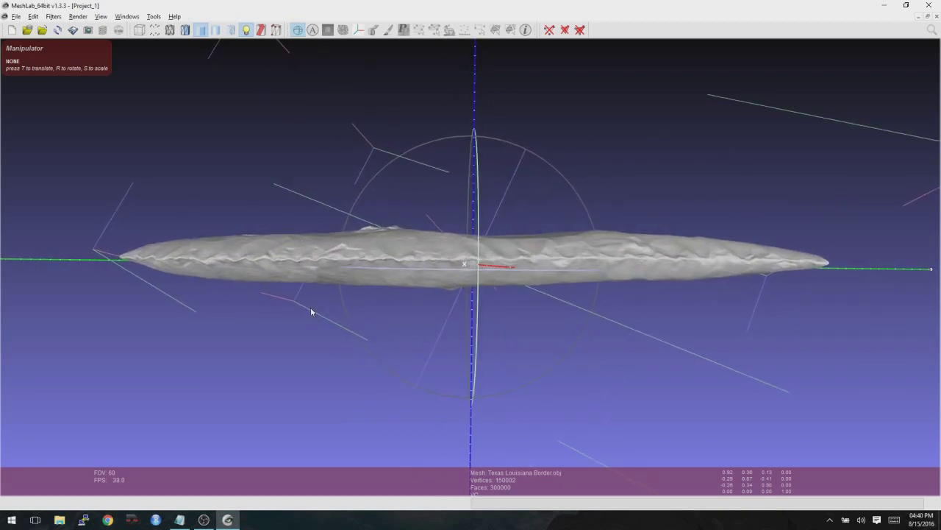
{"action": "scroll", "coordinate": [123, 265], "scroll_direction": "down", "scroll_amount": 2}
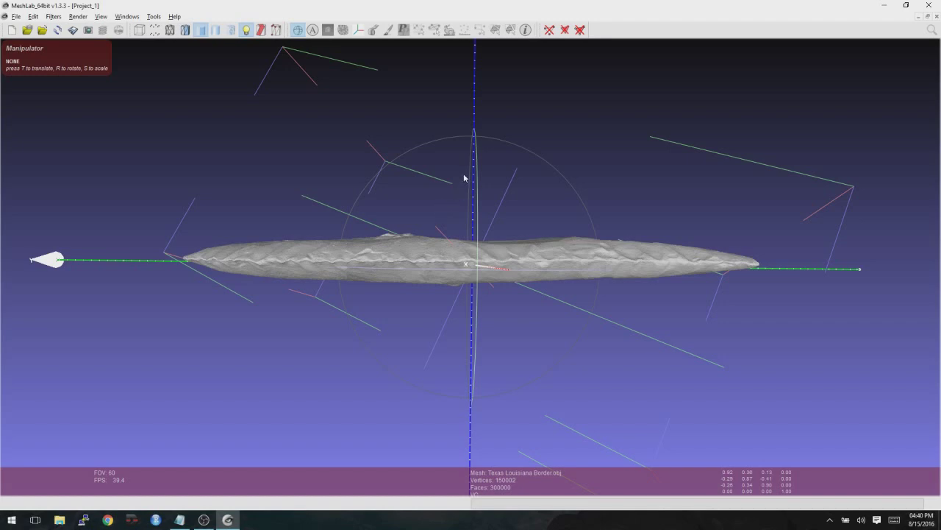
{"action": "left_click_drag", "start_coordinate": [464, 177], "coordinate": [436, 246]}
{"action": "scroll", "coordinate": [519, 261], "scroll_direction": "down", "scroll_amount": 5}
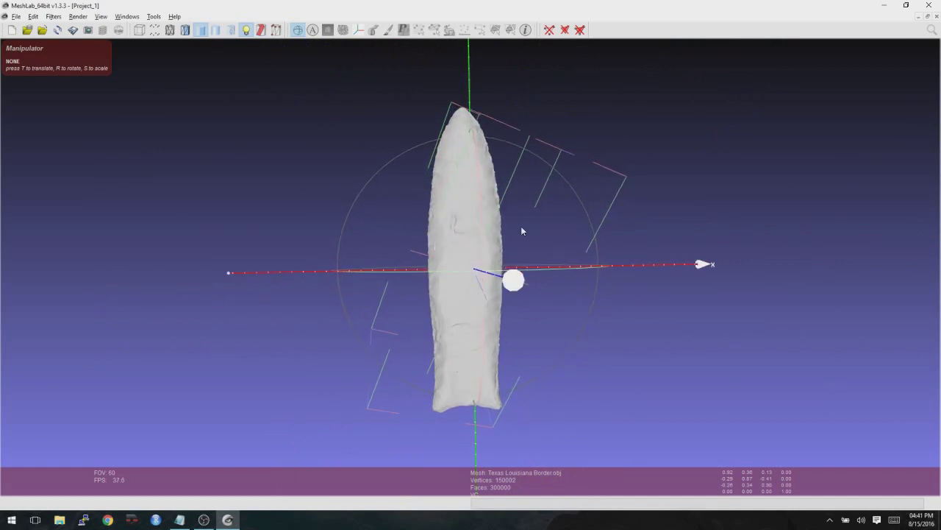
{"action": "left_click_drag", "start_coordinate": [696, 200], "coordinate": [640, 265]}
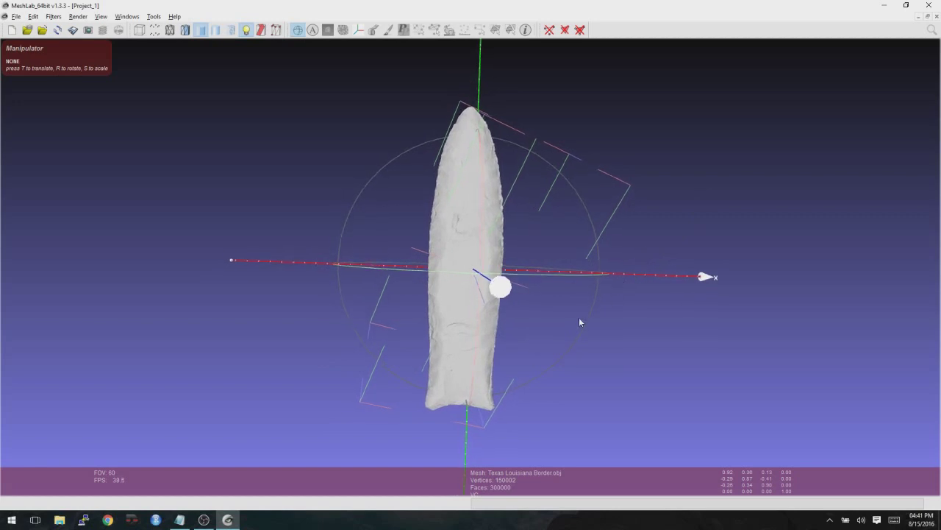
Apply Freeze Current Matrix to the mesh layer to bake the rotations into its vertices
{"action": "left_click", "coordinate": [103, 31]}
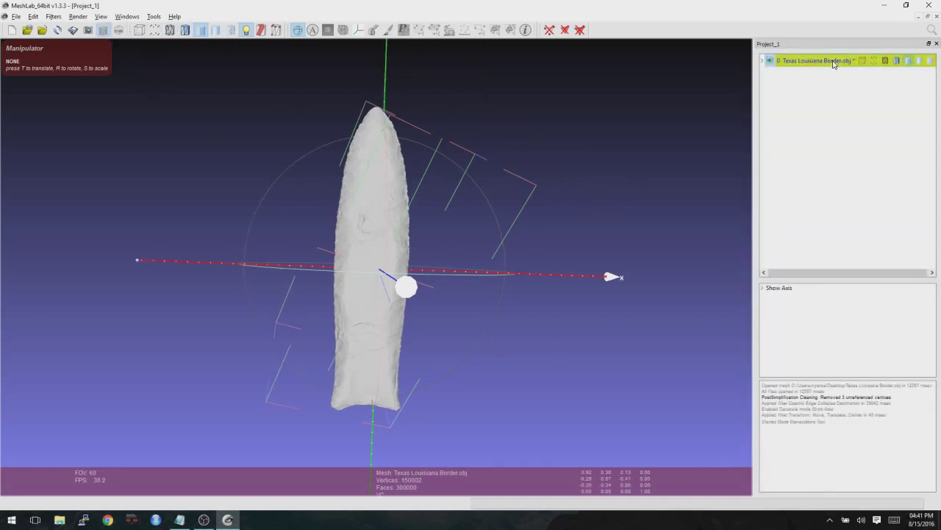
{"action": "right_click", "coordinate": [834, 64]}
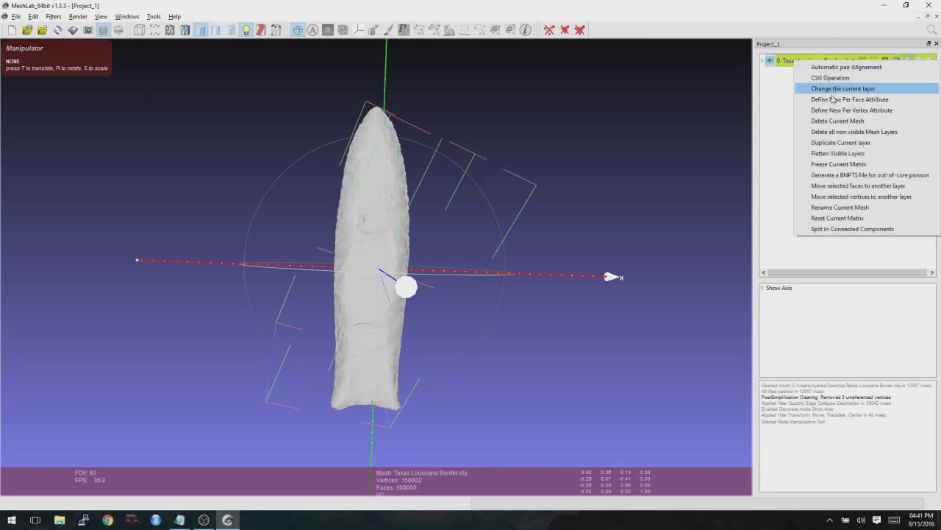
{"action": "left_click", "coordinate": [848, 164]}
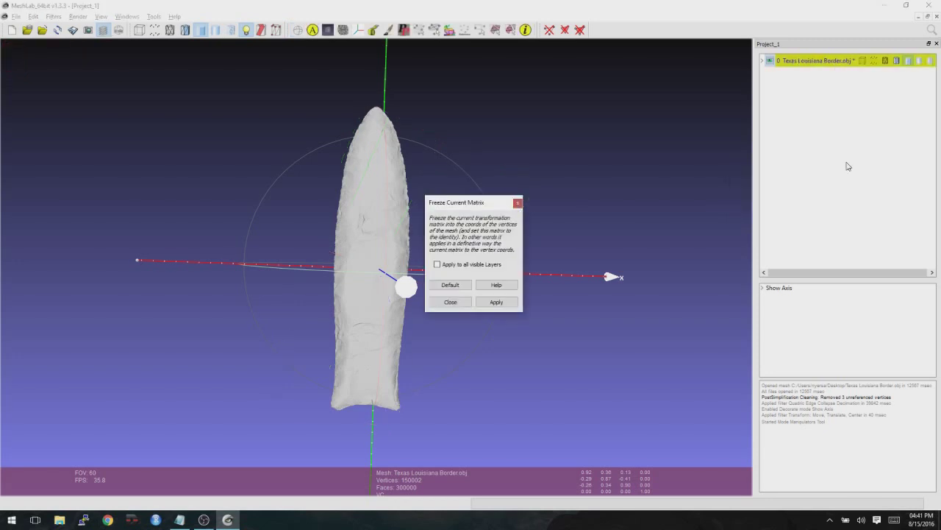
{"action": "left_click", "coordinate": [498, 302]}
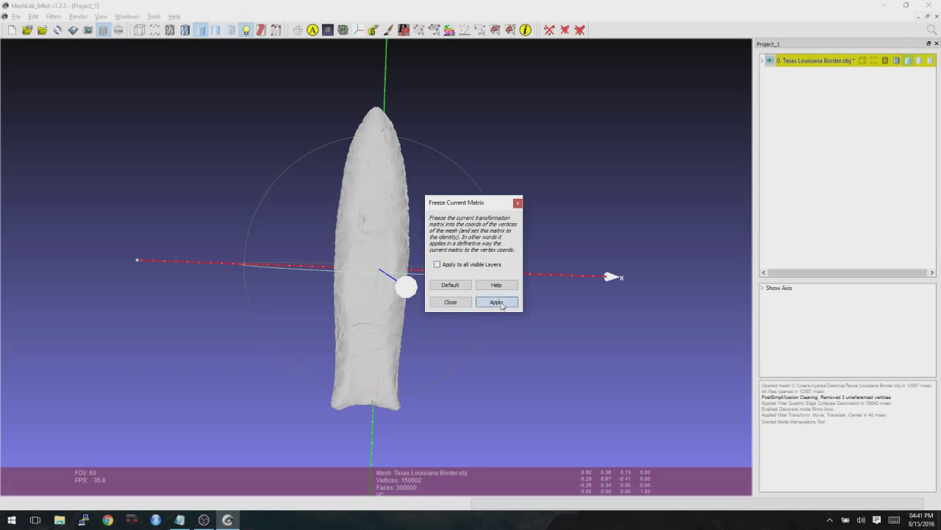
{"action": "left_click", "coordinate": [451, 302]}
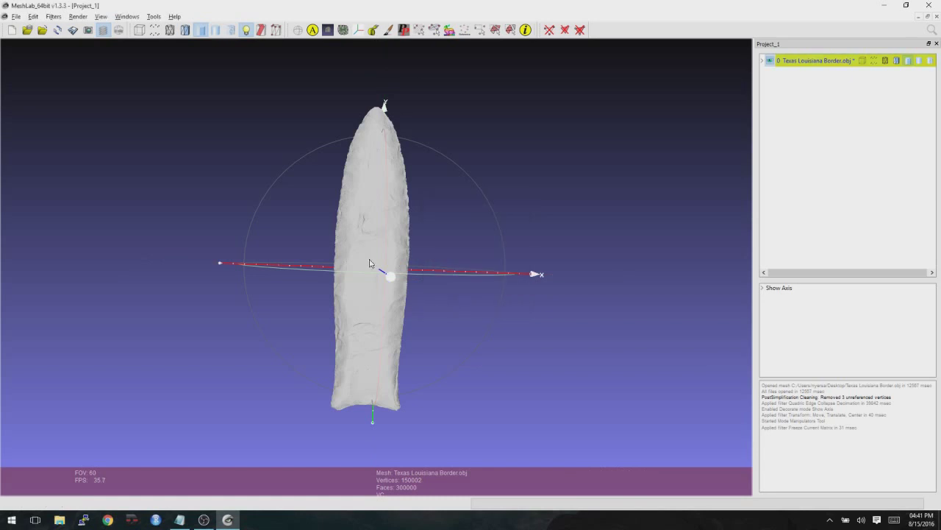
{"action": "left_click_drag", "start_coordinate": [370, 283], "coordinate": [351, 243]}
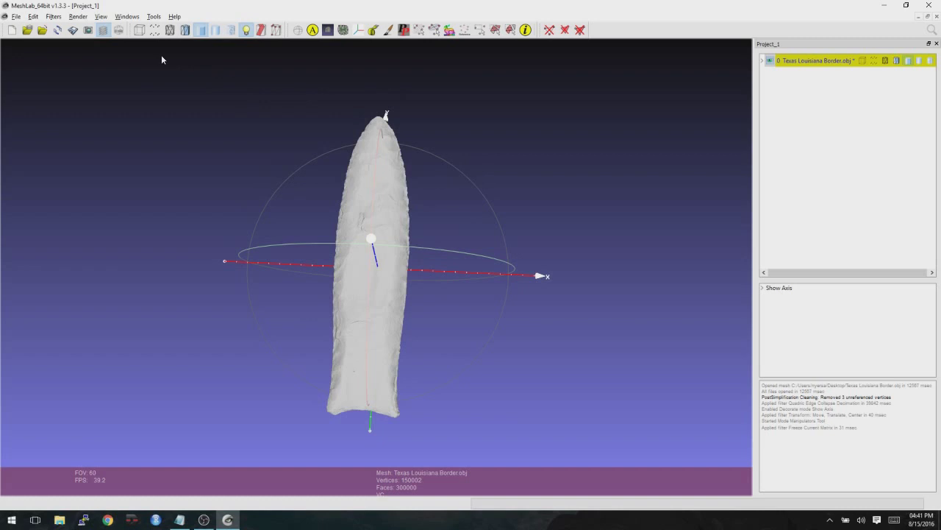
Export the mesh as Texas Louisiana Border.obj with the default options, then switch to Notepad
{"action": "left_click", "coordinate": [74, 30]}
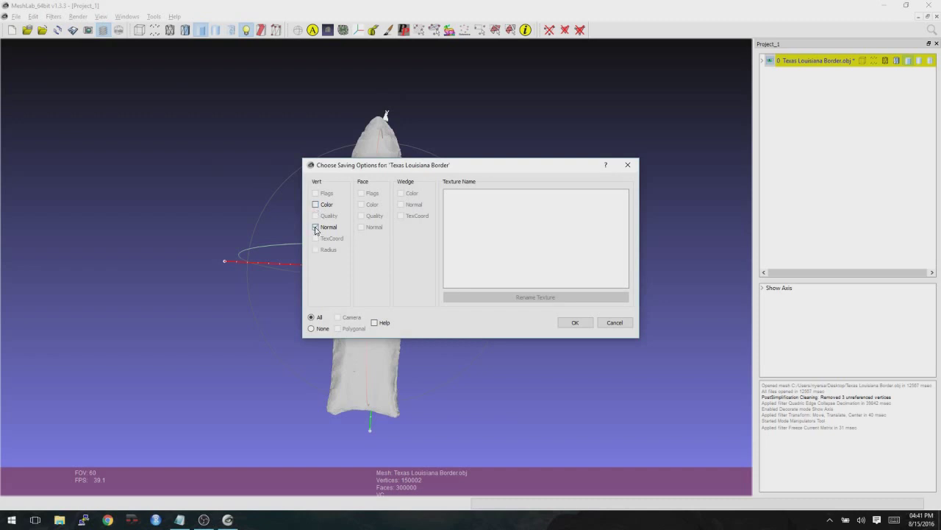
{"action": "left_click", "coordinate": [584, 322]}
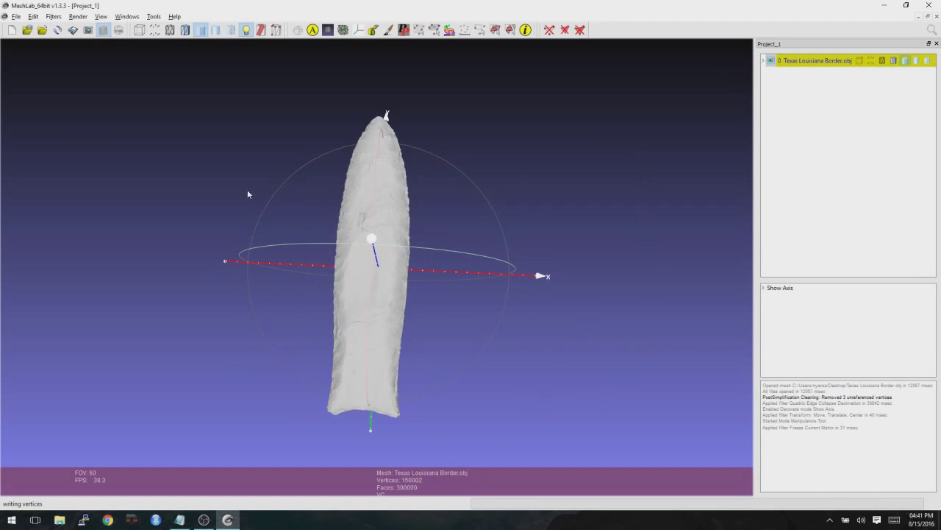
{"action": "left_click_drag", "start_coordinate": [248, 194], "coordinate": [384, 252]}
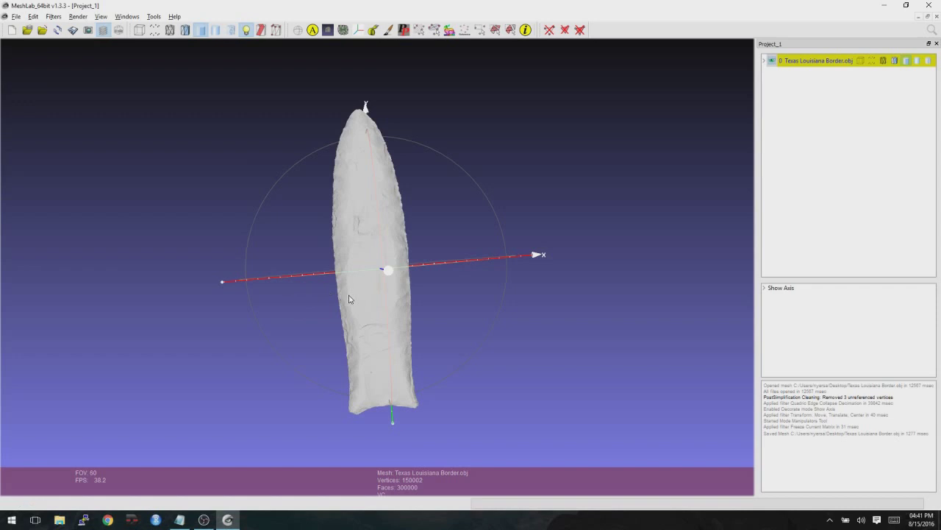
{"action": "key", "text": "alt+Tab"}
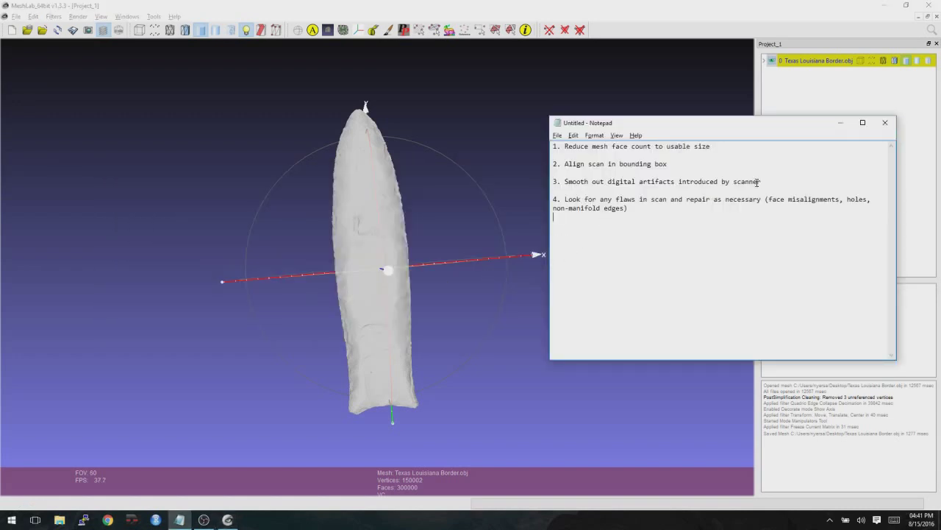
Return to MeshLab and orbit and zoom in close on the mesh surface
{"action": "left_click_drag", "start_coordinate": [763, 181], "coordinate": [573, 181]}
{"action": "key", "text": "alt+Tab"}
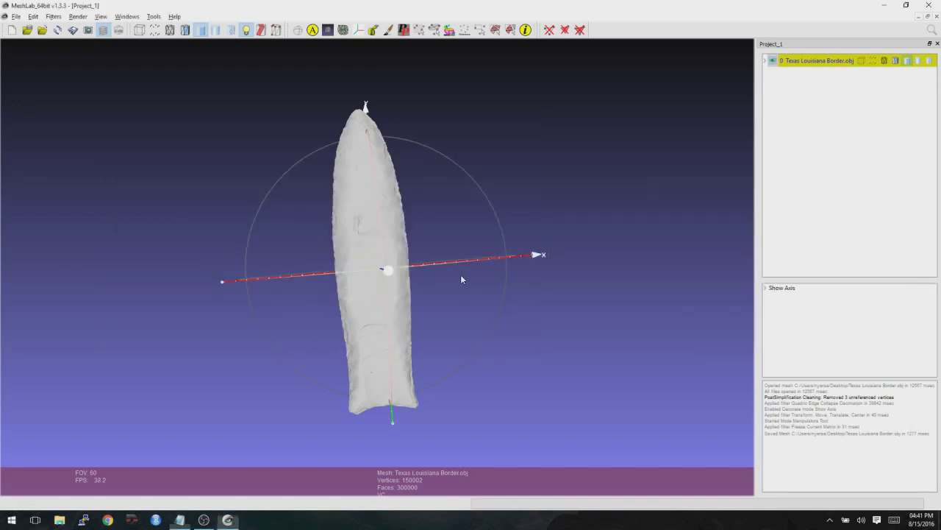
{"action": "left_click_drag", "start_coordinate": [390, 362], "coordinate": [354, 263]}
{"action": "scroll", "coordinate": [355, 263], "scroll_direction": "up", "scroll_amount": 6}
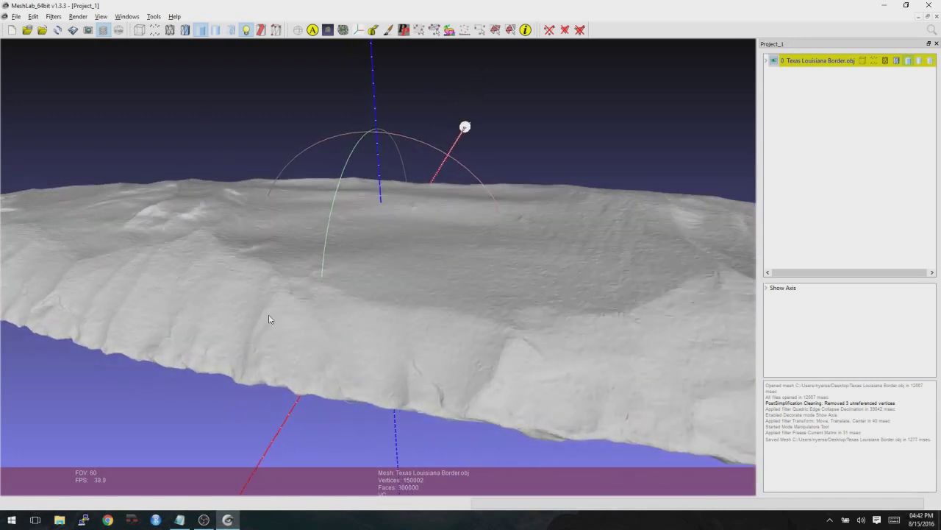
{"action": "left_click_drag", "start_coordinate": [269, 319], "coordinate": [469, 278]}
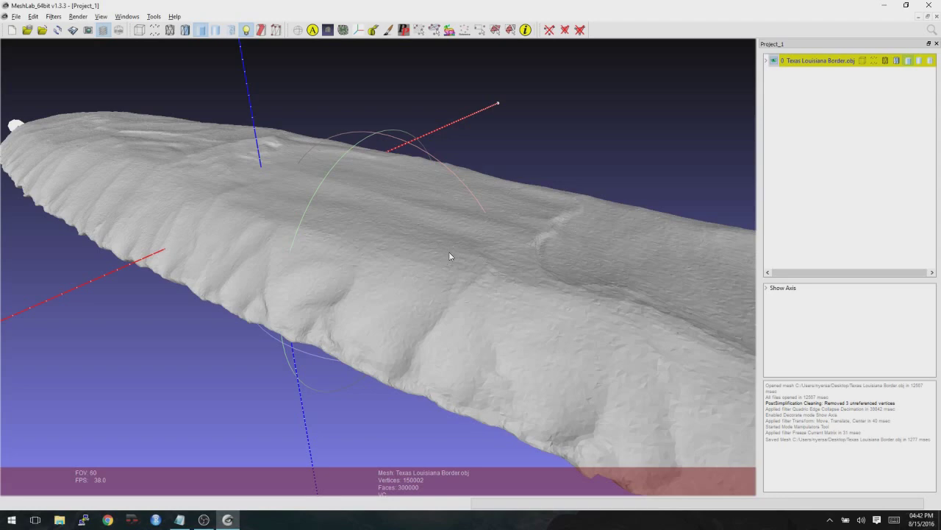
{"action": "scroll", "coordinate": [450, 256], "scroll_direction": "up", "scroll_amount": 5}
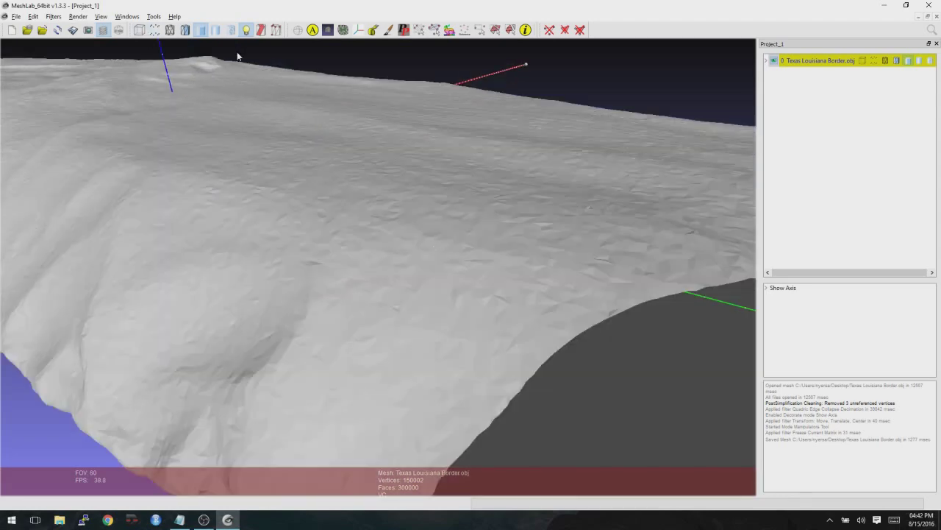
Toggle between smooth and flat shading and view the surface ridge
{"action": "left_click", "coordinate": [217, 32]}
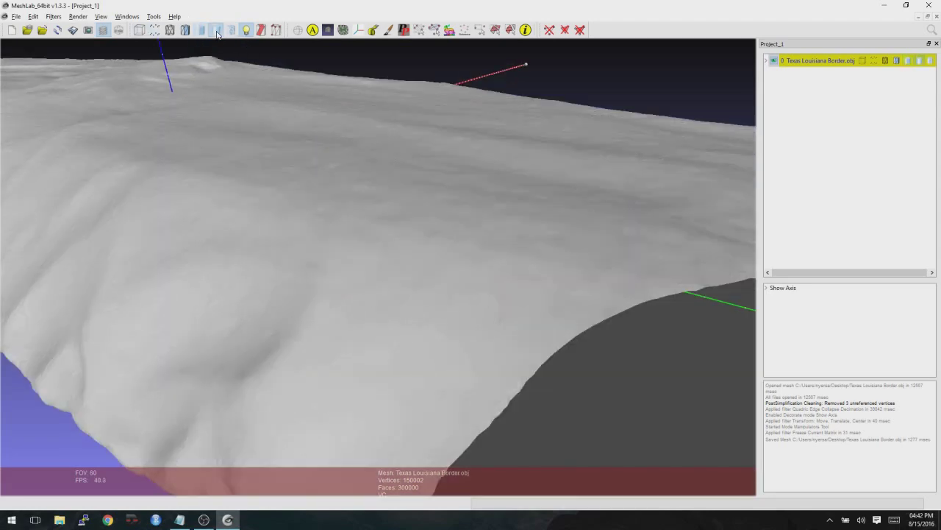
{"action": "left_click", "coordinate": [203, 31]}
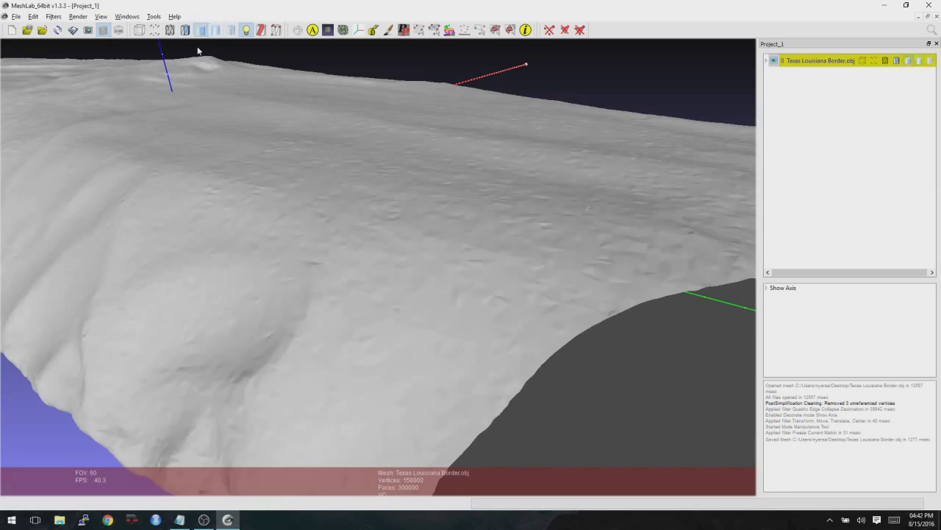
{"action": "left_click_drag", "start_coordinate": [311, 187], "coordinate": [311, 185]}
{"action": "left_click_drag", "start_coordinate": [404, 227], "coordinate": [341, 83]}
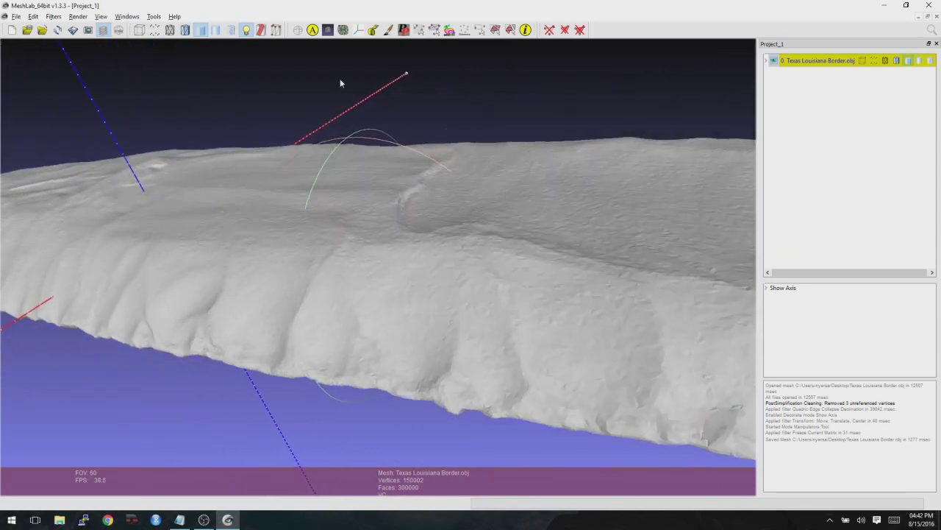
{"action": "left_click", "coordinate": [54, 16]}
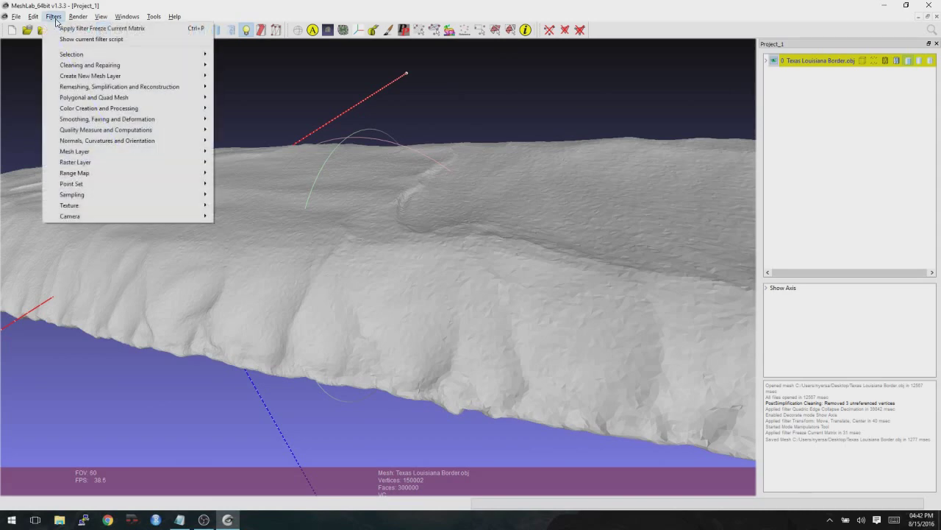
{"action": "mouse_move", "coordinate": [86, 86]}
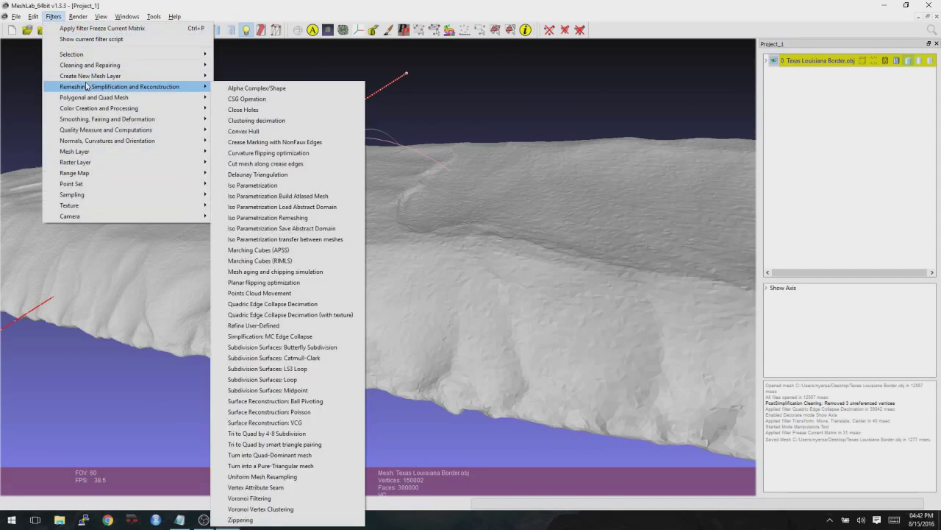
{"action": "mouse_move", "coordinate": [129, 121]}
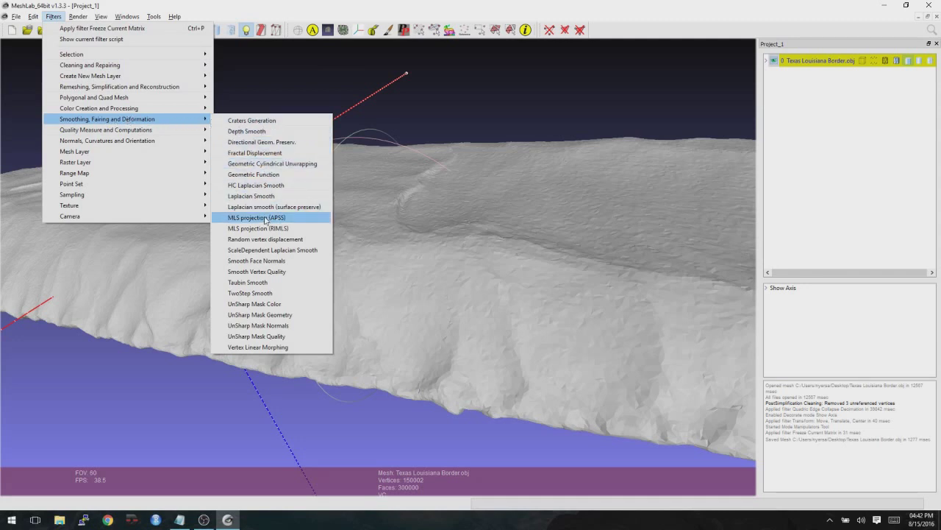
{"action": "left_click", "coordinate": [272, 282]}
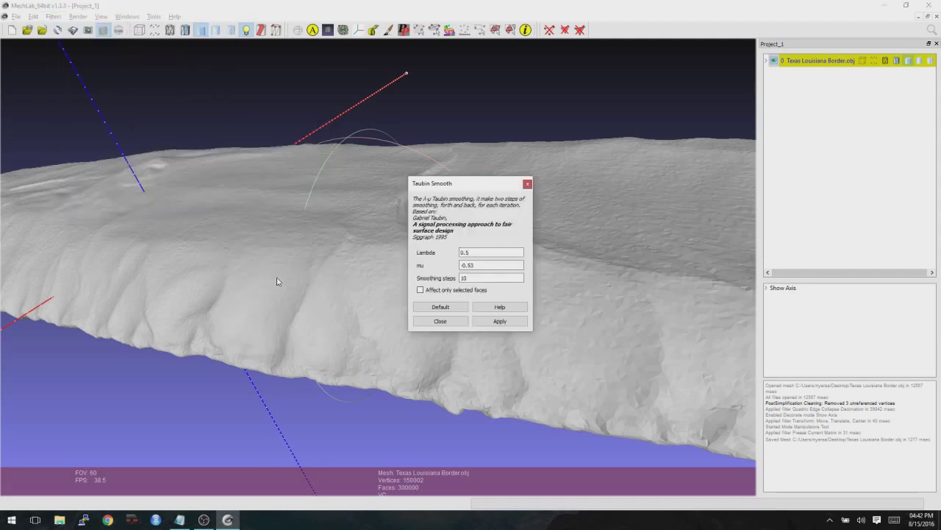
{"action": "left_click", "coordinate": [474, 277]}
{"action": "left_click", "coordinate": [527, 184]}
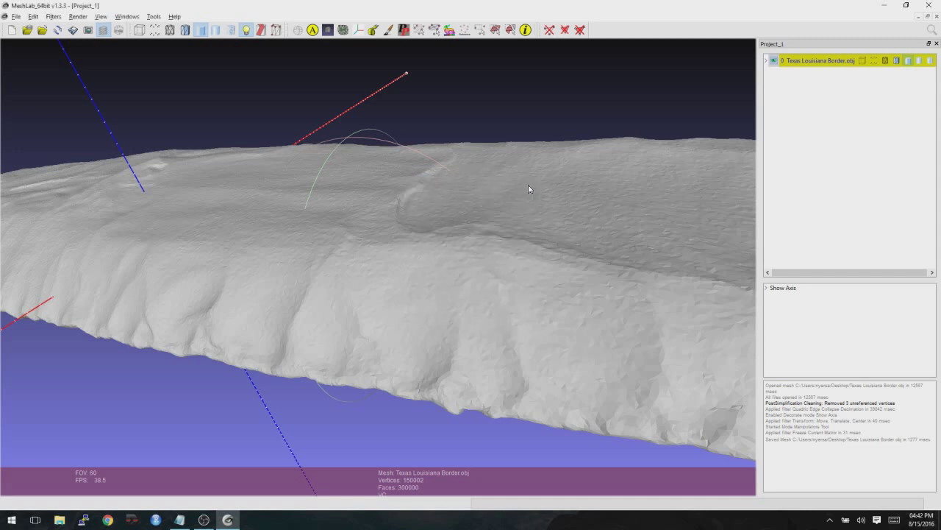
Duplicate the Texas Louisiana Border mesh layer, hide the copy, and select the original layer
{"action": "right_click", "coordinate": [820, 61]}
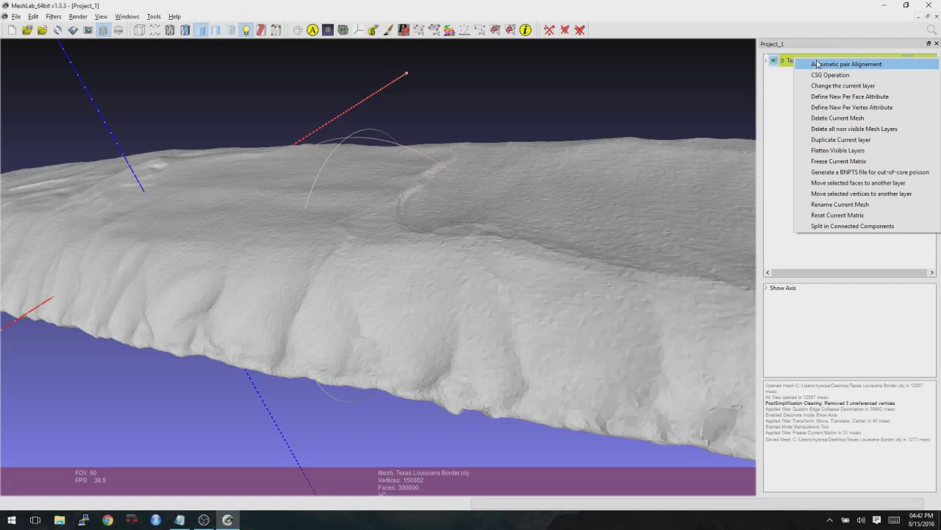
{"action": "left_click", "coordinate": [857, 140]}
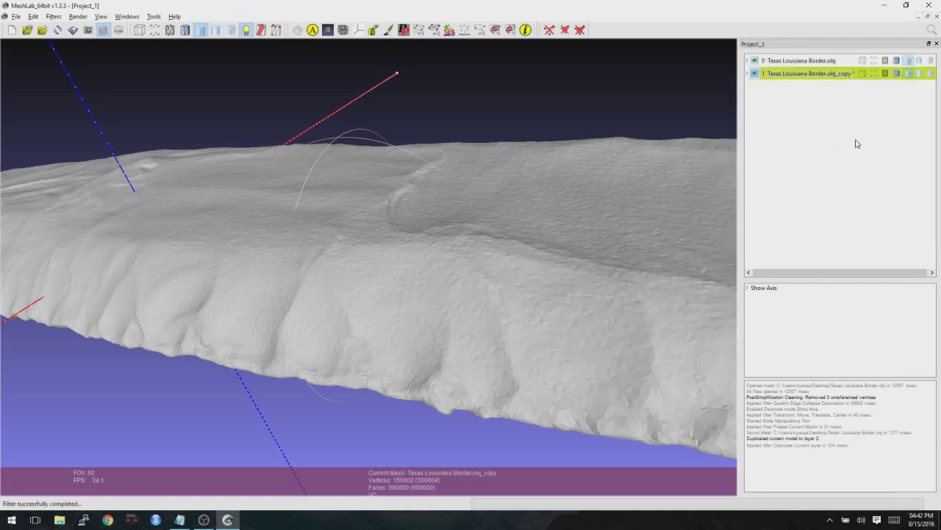
{"action": "left_click", "coordinate": [817, 61]}
{"action": "left_click", "coordinate": [754, 73]}
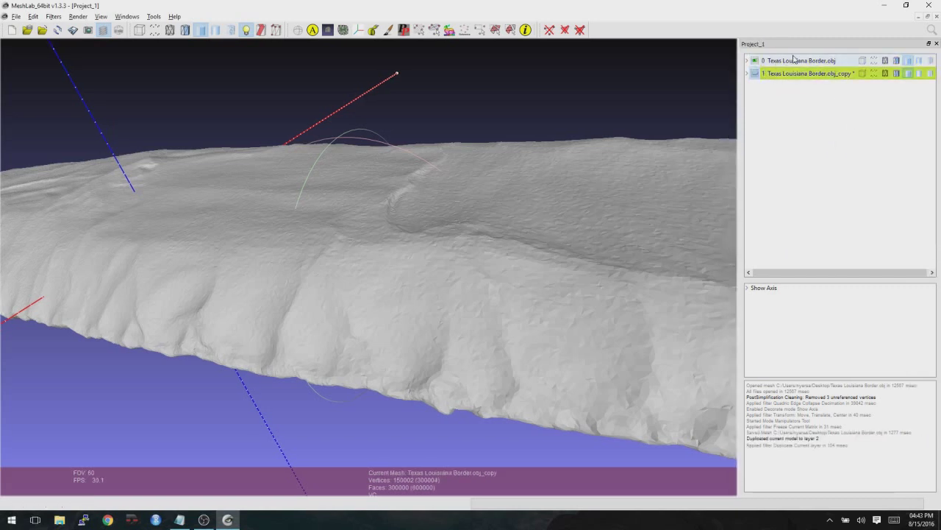
{"action": "left_click", "coordinate": [794, 60]}
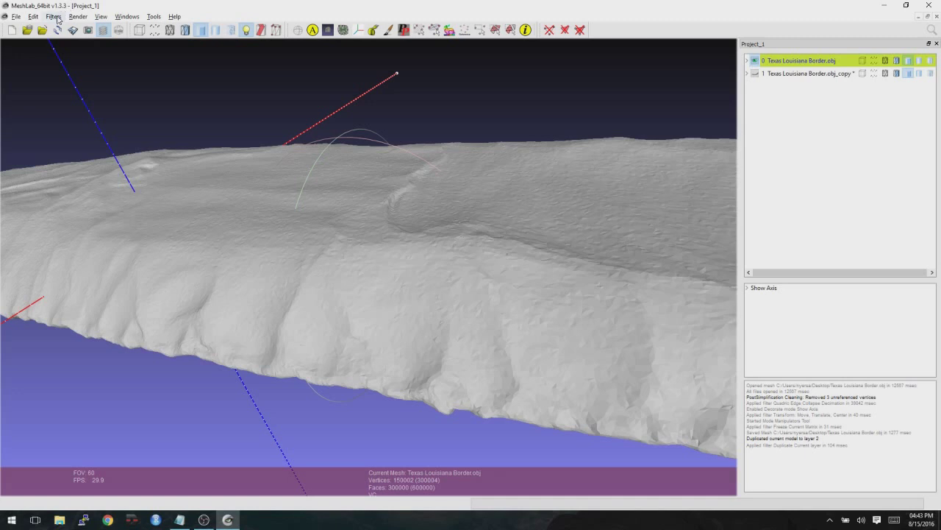
{"action": "left_click", "coordinate": [53, 16]}
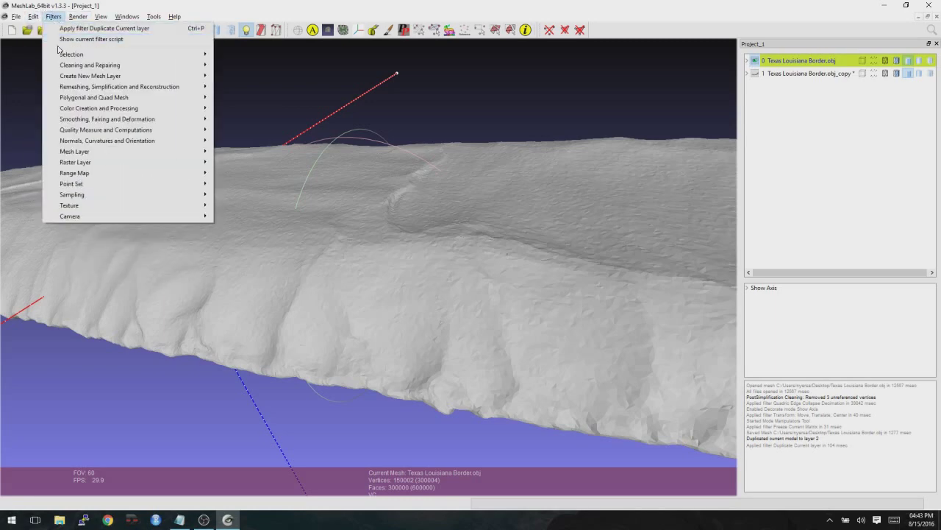
Apply Taubin Smooth with 2 smoothing steps to the original mesh and orbit to inspect it
{"action": "mouse_move", "coordinate": [71, 119]}
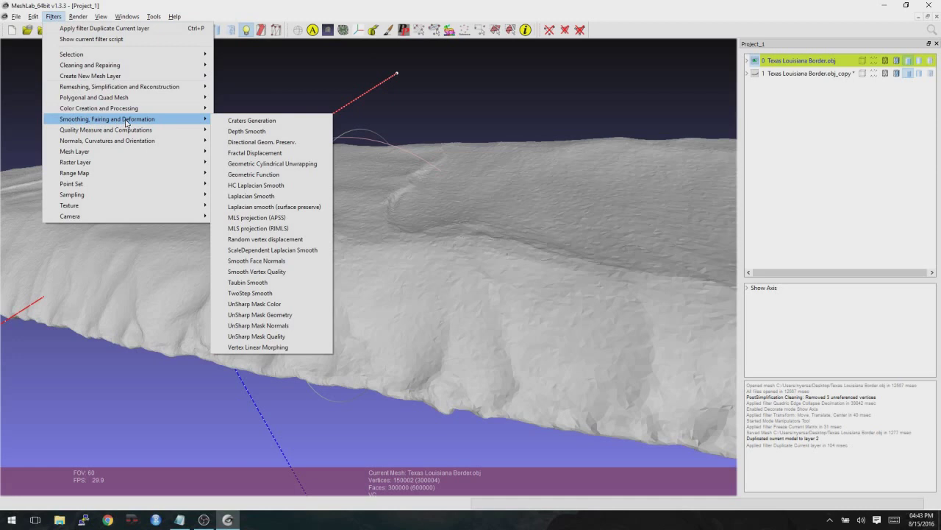
{"action": "left_click", "coordinate": [271, 282]}
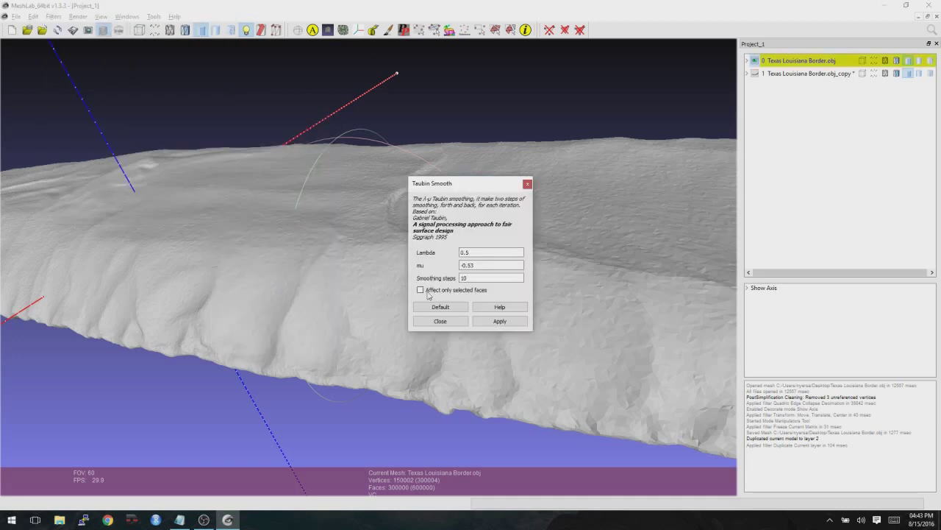
{"action": "double_click", "coordinate": [464, 278]}
{"action": "left_click", "coordinate": [503, 325]}
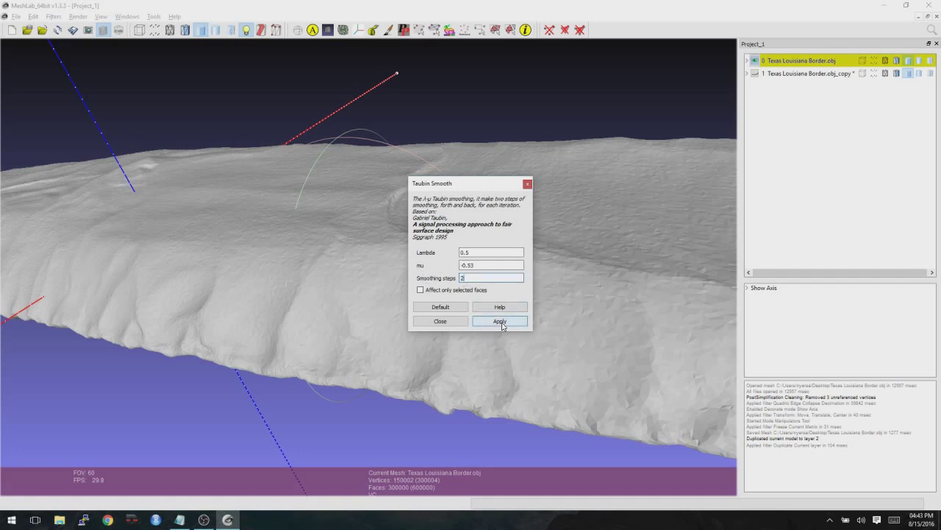
{"action": "left_click", "coordinate": [503, 326]}
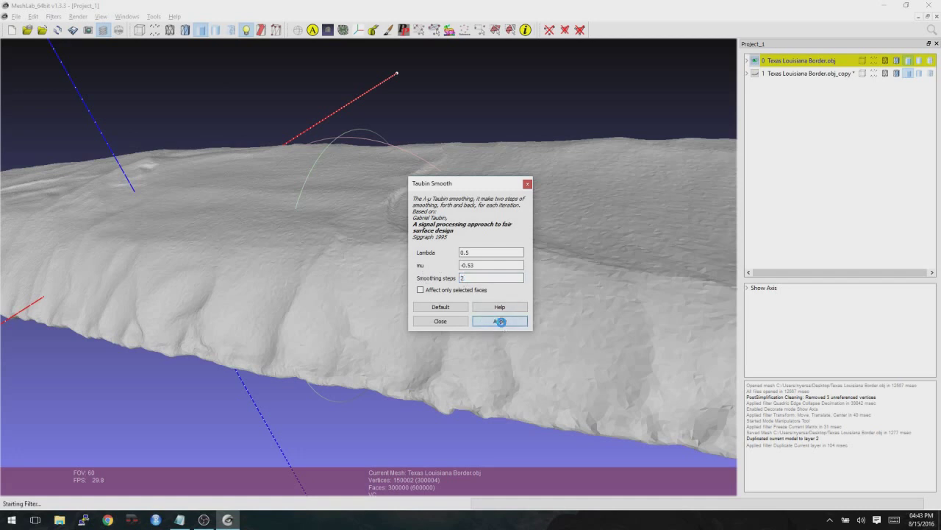
{"action": "left_click", "coordinate": [461, 322]}
{"action": "left_click_drag", "start_coordinate": [489, 263], "coordinate": [340, 311]}
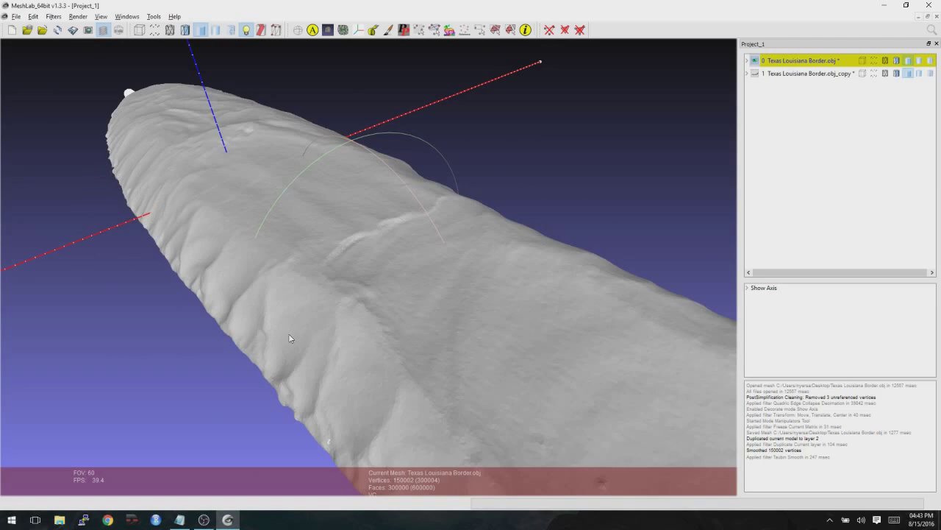
{"action": "left_click_drag", "start_coordinate": [289, 337], "coordinate": [316, 343]}
Highlight and read step 4 about repairing scan flaws in the Notepad checklist
{"action": "left_click_drag", "start_coordinate": [474, 279], "coordinate": [441, 337]}
{"action": "key", "text": "alt+Tab"}
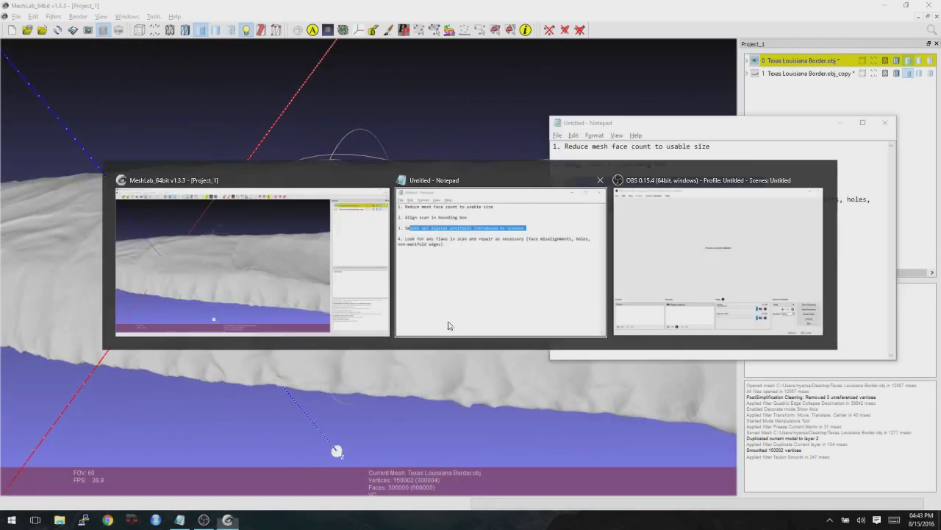
{"action": "left_click", "coordinate": [646, 210]}
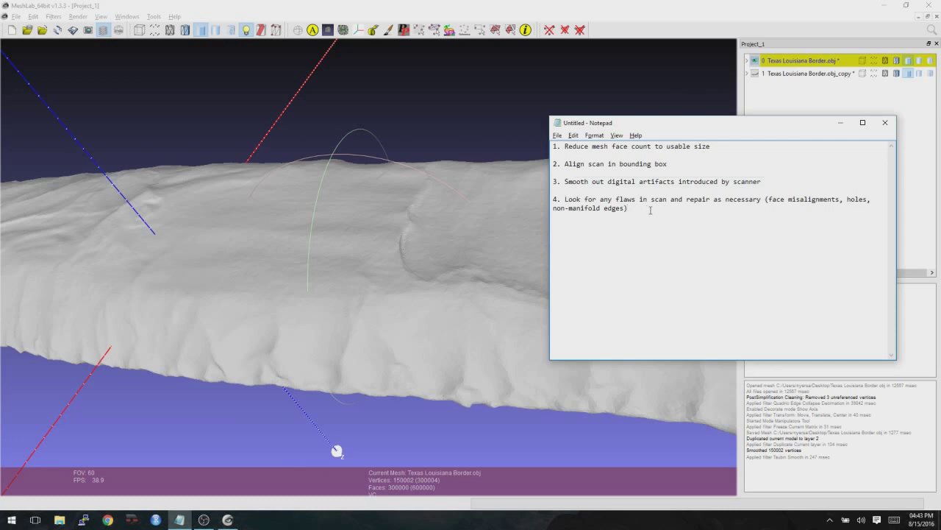
{"action": "left_click_drag", "start_coordinate": [649, 207], "coordinate": [633, 200]}
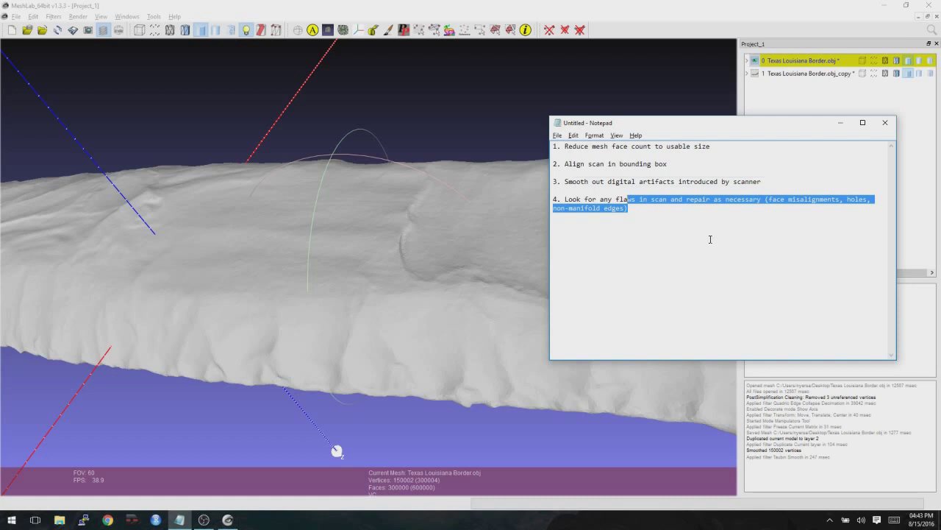
{"action": "left_click", "coordinate": [767, 210]}
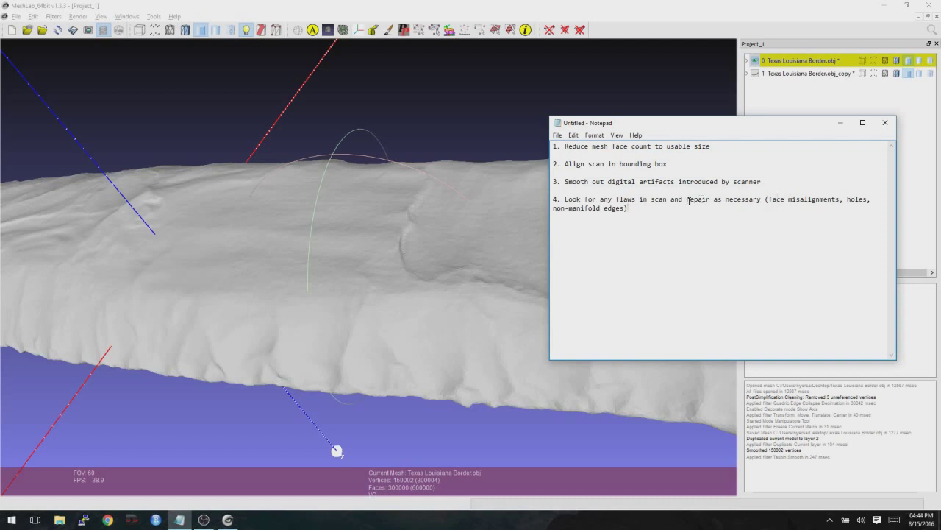
{"action": "left_click", "coordinate": [504, 237]}
Orbit and zoom around the smoothed mesh to check its ridge, sides and underside for flaws
{"action": "left_click_drag", "start_coordinate": [459, 299], "coordinate": [275, 250]}
{"action": "scroll", "coordinate": [286, 244], "scroll_direction": "up", "scroll_amount": 3}
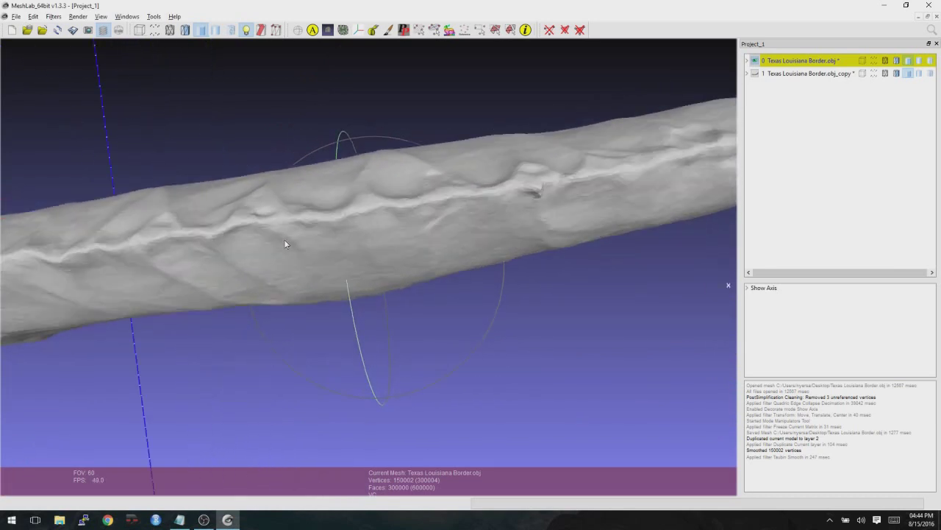
{"action": "left_click_drag", "start_coordinate": [318, 214], "coordinate": [332, 248]}
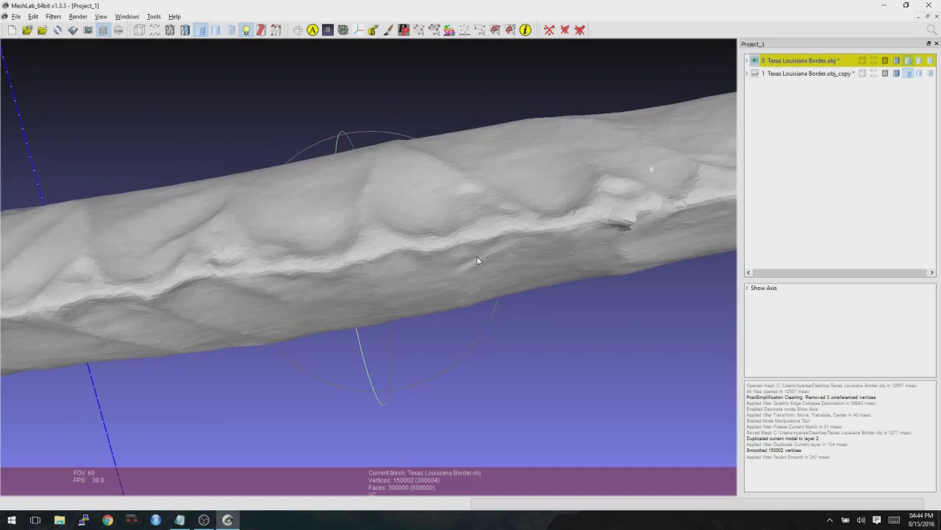
{"action": "left_click_drag", "start_coordinate": [478, 260], "coordinate": [637, 339]}
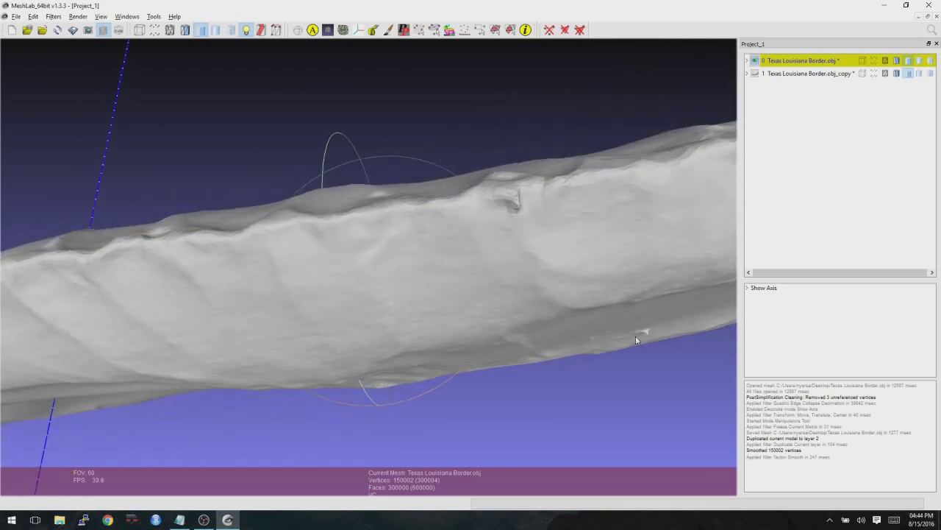
{"action": "left_click_drag", "start_coordinate": [380, 216], "coordinate": [340, 300]}
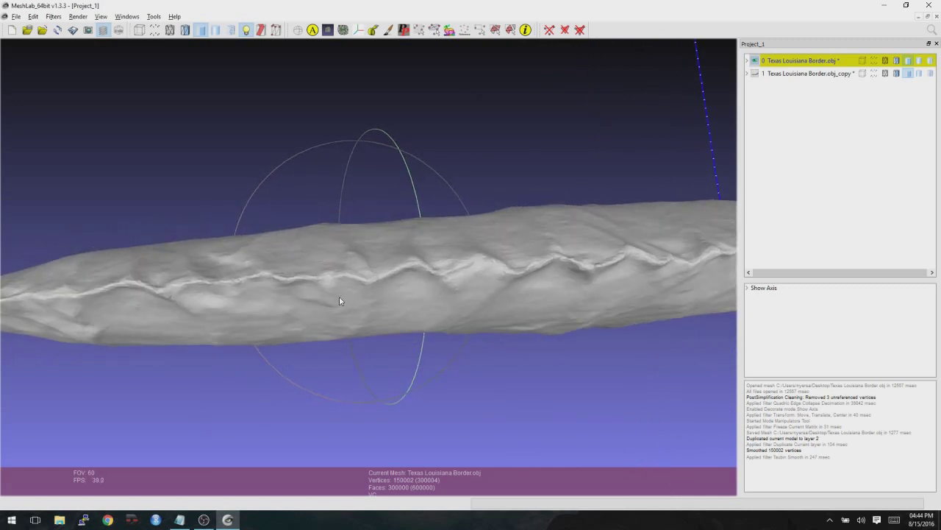
{"action": "left_click_drag", "start_coordinate": [464, 295], "coordinate": [462, 171]}
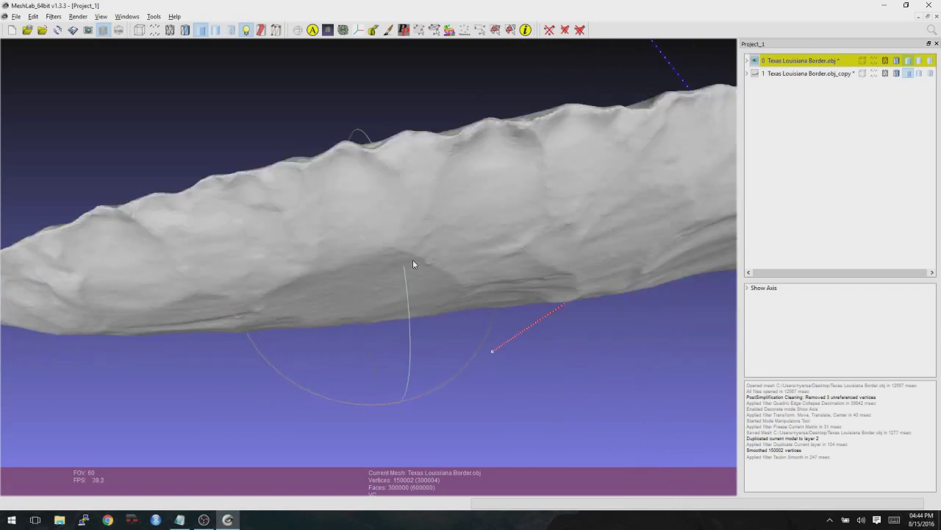
{"action": "left_click_drag", "start_coordinate": [413, 265], "coordinate": [508, 248]}
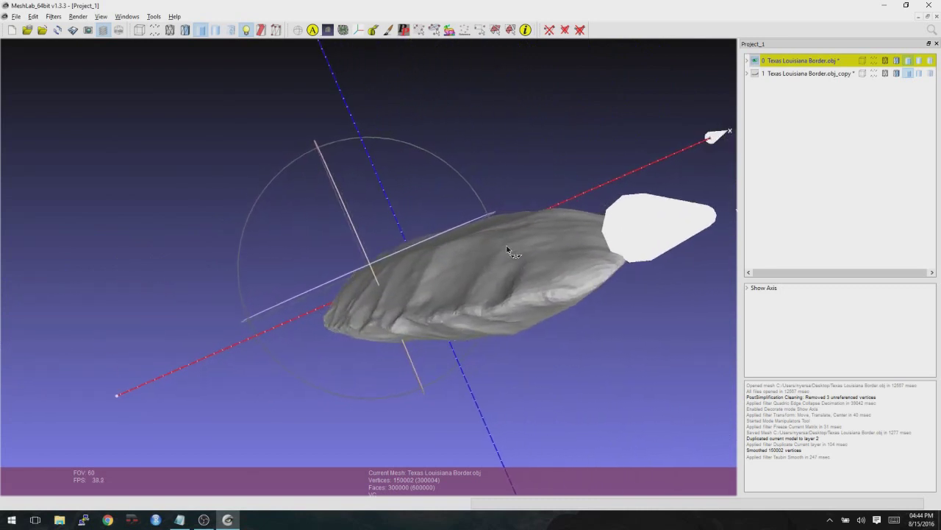
Turn off Show Axis, then zoom and pan in on the mesh
{"action": "left_click", "coordinate": [78, 16]}
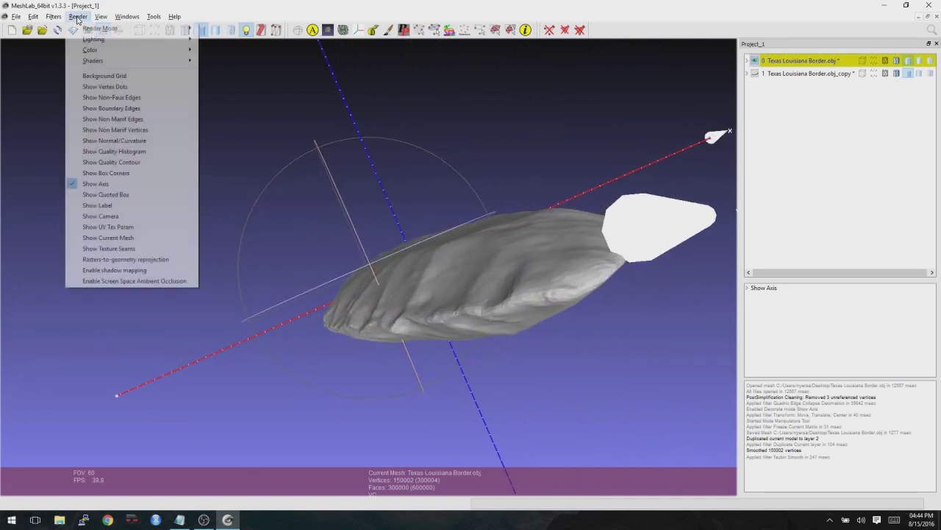
{"action": "left_click", "coordinate": [96, 183]}
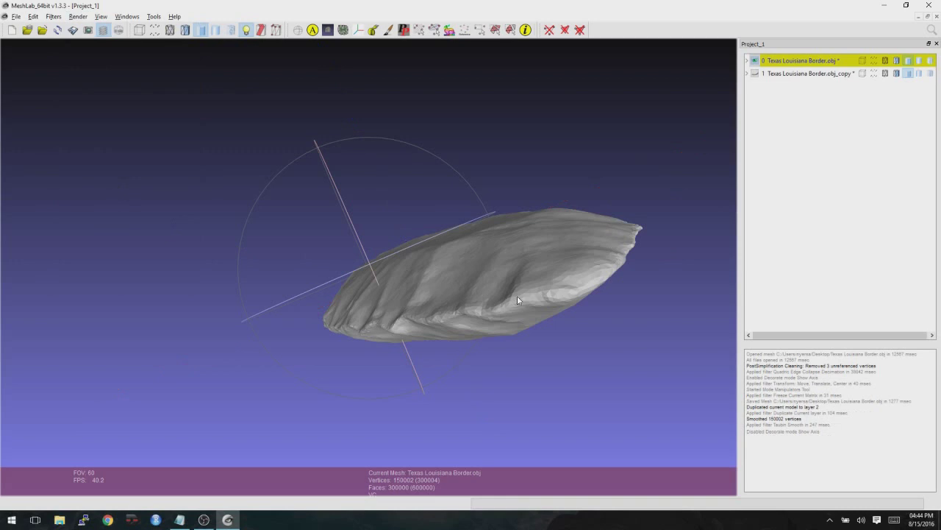
{"action": "left_click_drag", "start_coordinate": [517, 296], "coordinate": [462, 245]}
{"action": "left_click_drag", "start_coordinate": [359, 255], "coordinate": [326, 269]}
{"action": "scroll", "coordinate": [347, 258], "scroll_direction": "up", "scroll_amount": 3}
{"action": "mouse_move", "coordinate": [255, 264]}
{"action": "left_mouse_down", "text": "ctrl"}
{"action": "mouse_move", "coordinate": [416, 253]}
{"action": "mouse_move", "coordinate": [320, 294]}
{"action": "mouse_move", "coordinate": [357, 254]}
{"action": "mouse_move", "coordinate": [330, 167]}
{"action": "mouse_move", "coordinate": [358, 387]}
{"action": "mouse_move", "coordinate": [367, 288]}
{"action": "mouse_move", "coordinate": [415, 262]}
{"action": "mouse_move", "coordinate": [424, 229]}
{"action": "mouse_move", "coordinate": [351, 247]}
{"action": "mouse_move", "coordinate": [374, 261]}
{"action": "mouse_move", "coordinate": [501, 254]}
{"action": "mouse_move", "coordinate": [434, 237]}
{"action": "mouse_move", "coordinate": [356, 250]}
{"action": "mouse_move", "coordinate": [372, 316]}
{"action": "mouse_move", "coordinate": [377, 237]}
{"action": "mouse_move", "coordinate": [315, 265]}
{"action": "mouse_move", "coordinate": [408, 275]}
{"action": "mouse_move", "coordinate": [311, 271]}
{"action": "mouse_move", "coordinate": [373, 278]}
{"action": "mouse_move", "coordinate": [611, 267]}
{"action": "left_mouse_up", "text": "ctrl"}
Orbit along the mesh's length to inspect its surface and tapered end
{"action": "mouse_move", "coordinate": [353, 297]}
{"action": "left_mouse_down"}
{"action": "mouse_move", "coordinate": [360, 222]}
{"action": "mouse_move", "coordinate": [387, 329]}
{"action": "mouse_move", "coordinate": [390, 278]}
{"action": "mouse_move", "coordinate": [282, 300]}
{"action": "mouse_move", "coordinate": [467, 273]}
{"action": "mouse_move", "coordinate": [362, 300]}
{"action": "left_mouse_up"}
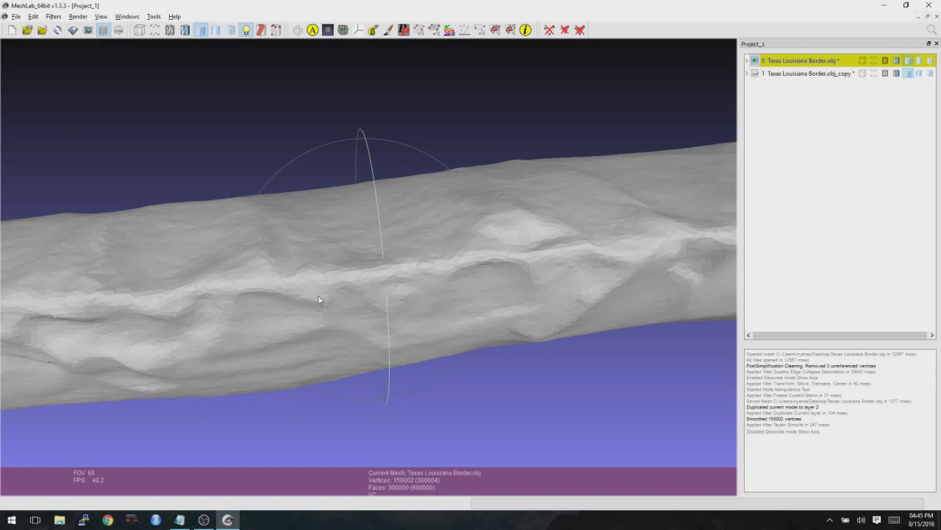
{"action": "left_click_drag", "start_coordinate": [318, 299], "coordinate": [429, 294]}
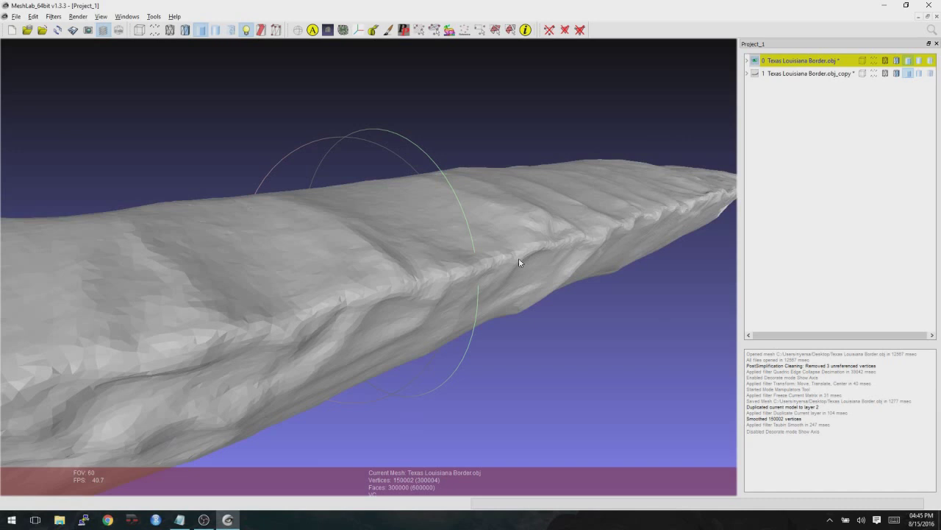
{"action": "left_click_drag", "start_coordinate": [519, 262], "coordinate": [410, 238]}
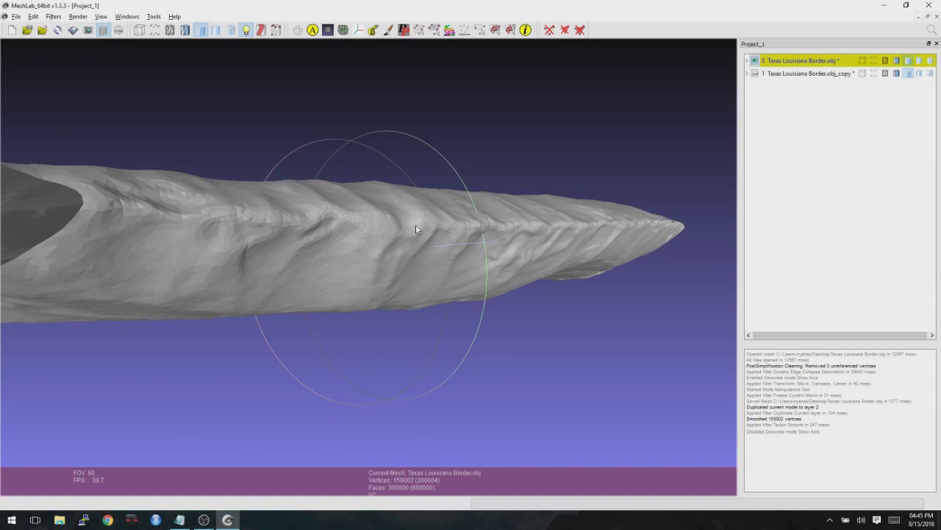
{"action": "left_click_drag", "start_coordinate": [356, 223], "coordinate": [442, 261]}
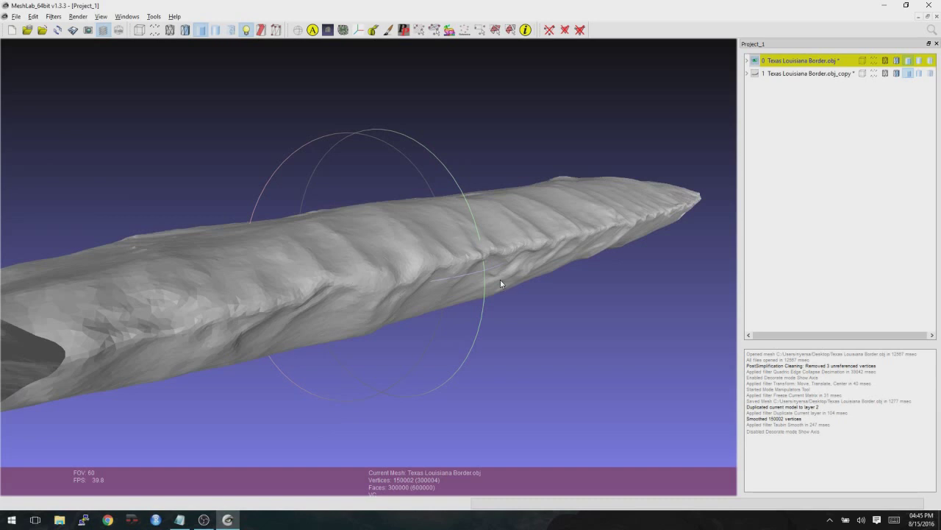
{"action": "left_click_drag", "start_coordinate": [480, 269], "coordinate": [452, 279]}
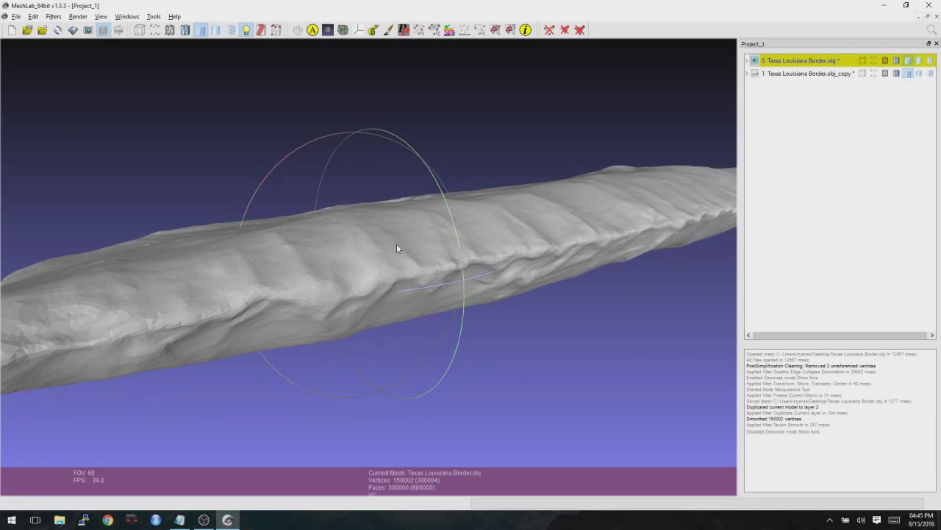
{"action": "left_click_drag", "start_coordinate": [396, 245], "coordinate": [432, 234]}
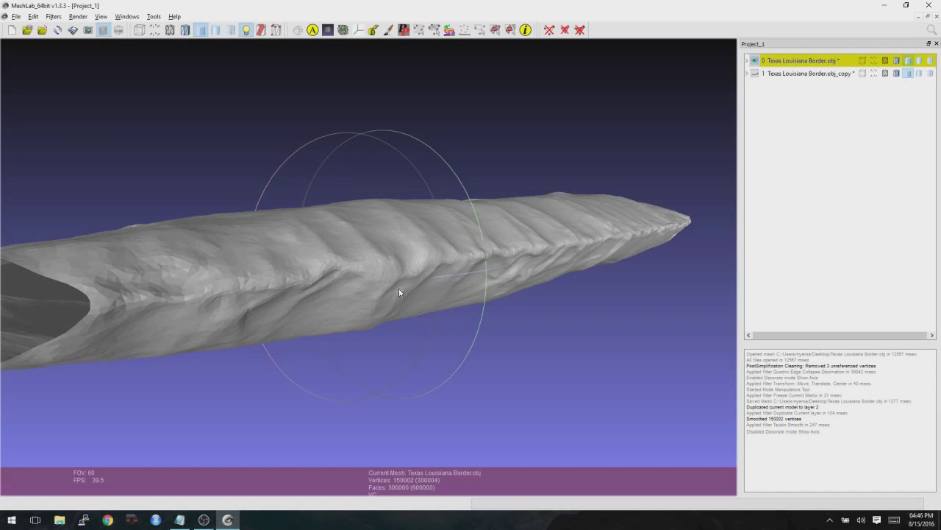
{"action": "scroll", "coordinate": [403, 292], "scroll_direction": "down", "scroll_amount": 3, "text": "ctrl"}
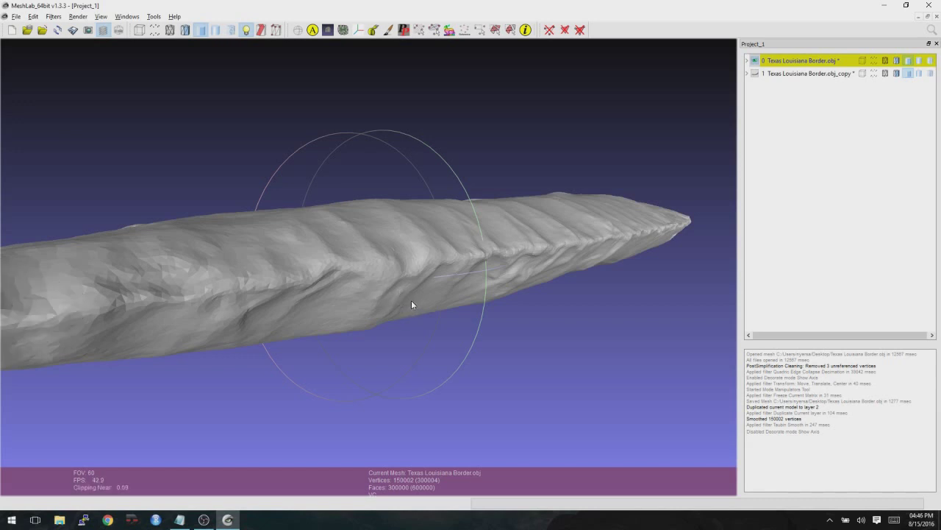
{"action": "left_click_drag", "start_coordinate": [427, 280], "coordinate": [206, 119]}
{"action": "scroll", "coordinate": [402, 282], "scroll_direction": "down", "scroll_amount": 2}
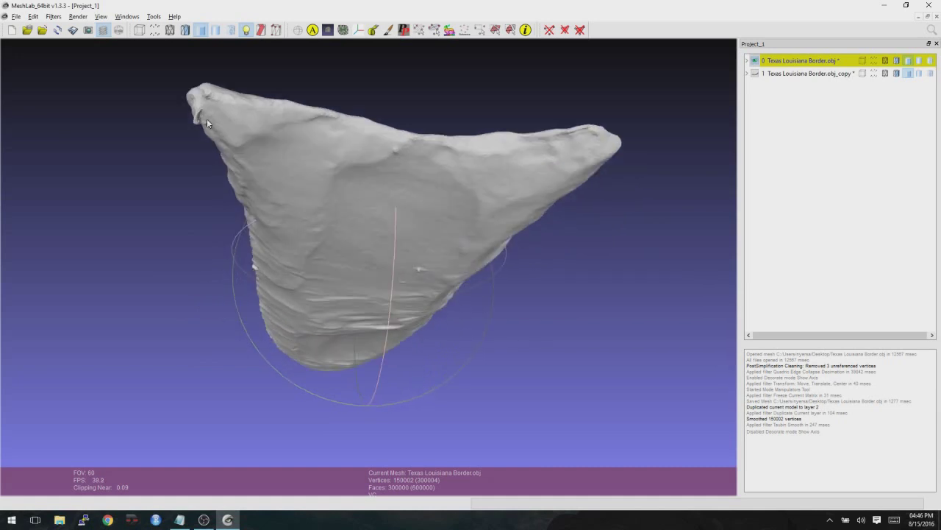
{"action": "left_click_drag", "start_coordinate": [265, 242], "coordinate": [247, 99]}
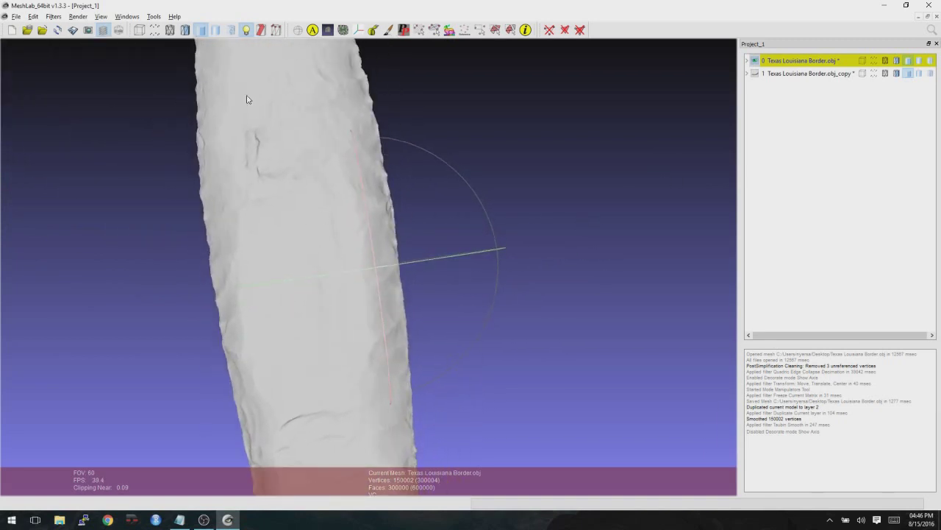
Export the mesh to the Desktop as 'Texas Louisiana Border.stl' with binary STL encoding
{"action": "left_click", "coordinate": [15, 16]}
{"action": "left_click", "coordinate": [40, 110]}
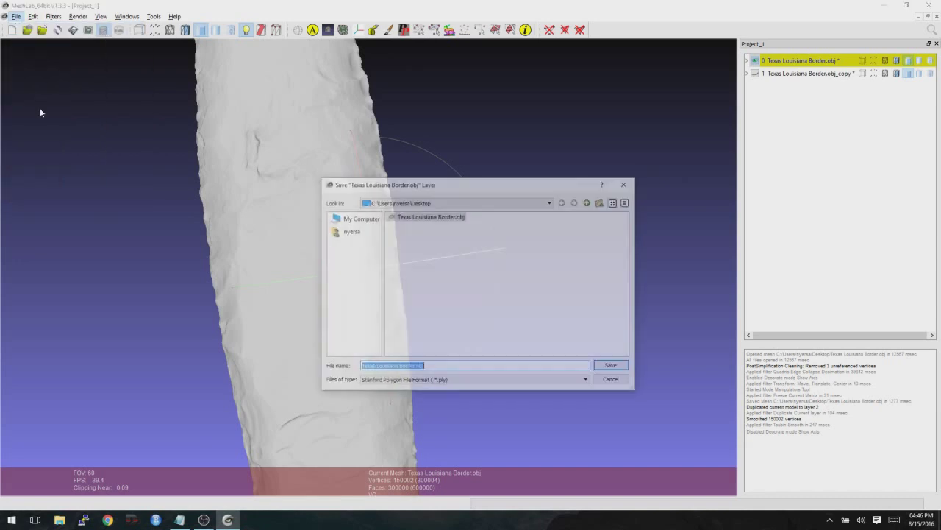
{"action": "left_click", "coordinate": [413, 381]}
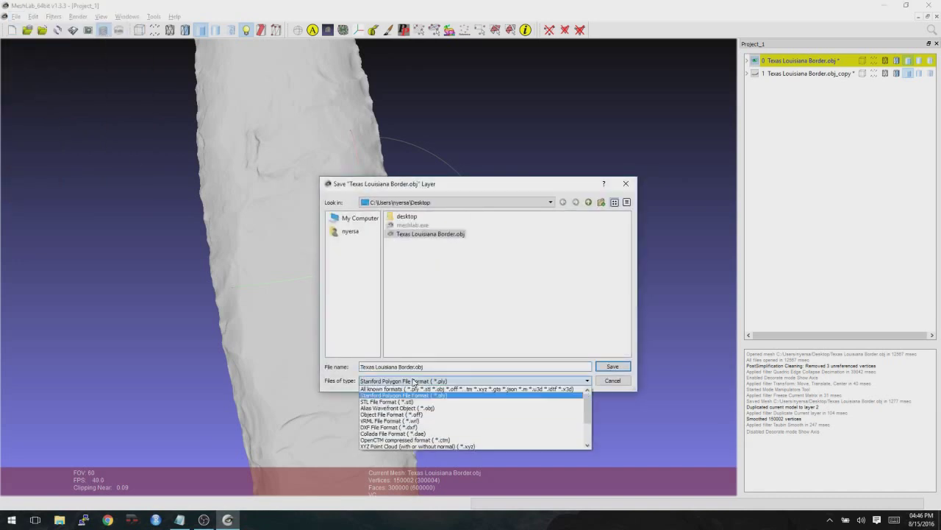
{"action": "left_click", "coordinate": [412, 402]}
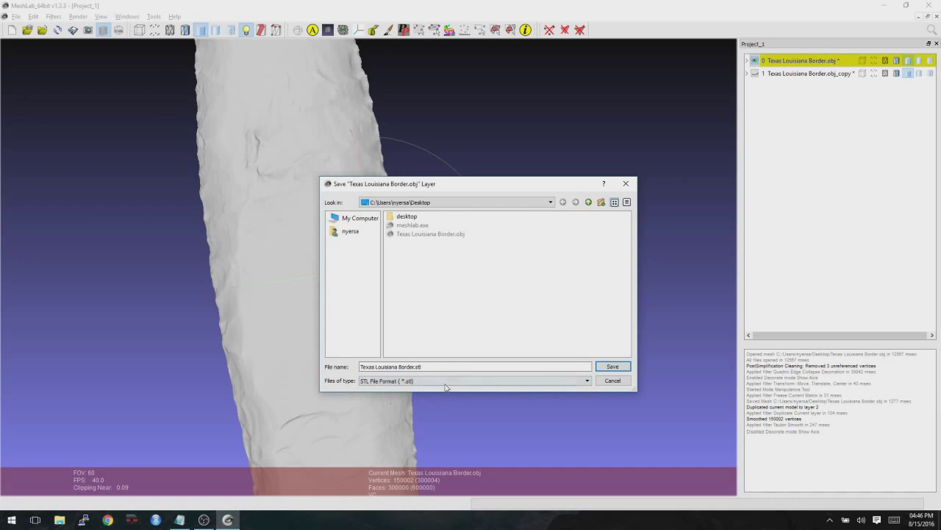
{"action": "left_click", "coordinate": [613, 367]}
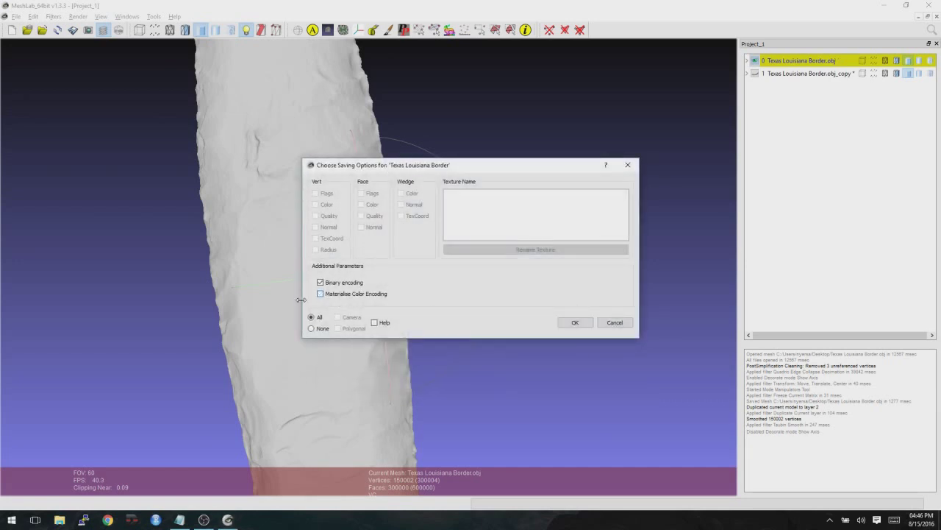
{"action": "left_click", "coordinate": [575, 323]}
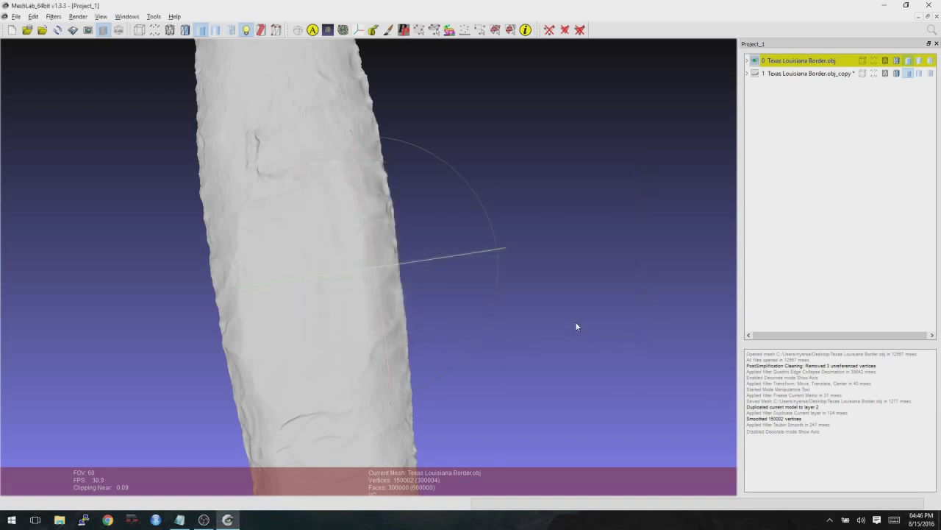
Close MeshLab and launch Meshmixer from a Start menu search for 'meshmixer'
{"action": "left_click", "coordinate": [929, 6]}
{"action": "left_click", "coordinate": [54, 13]}
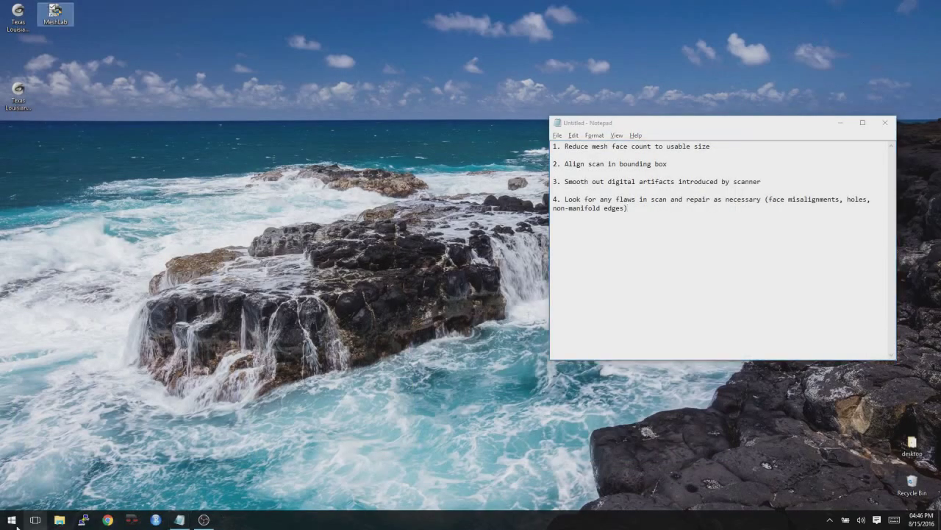
{"action": "left_click", "coordinate": [16, 524]}
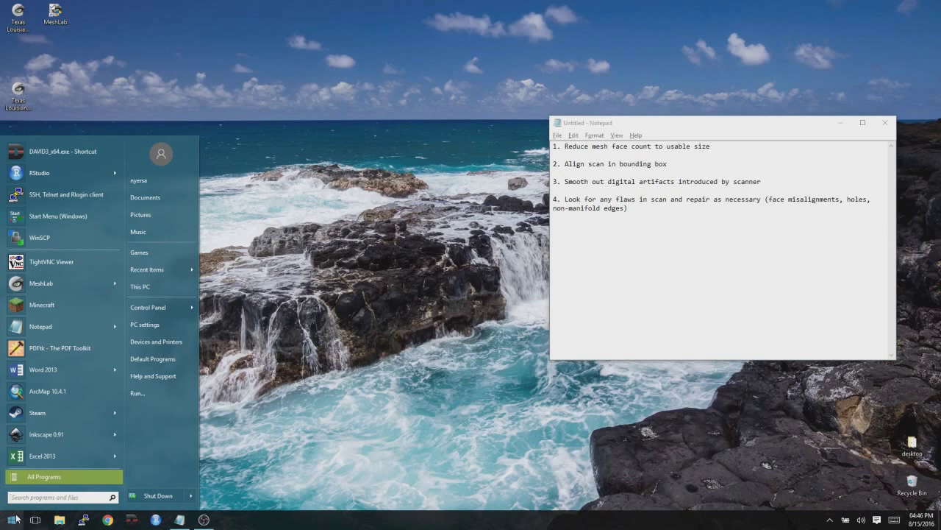
{"action": "type", "text": "meshmixer"}
{"action": "key", "text": "Return"}
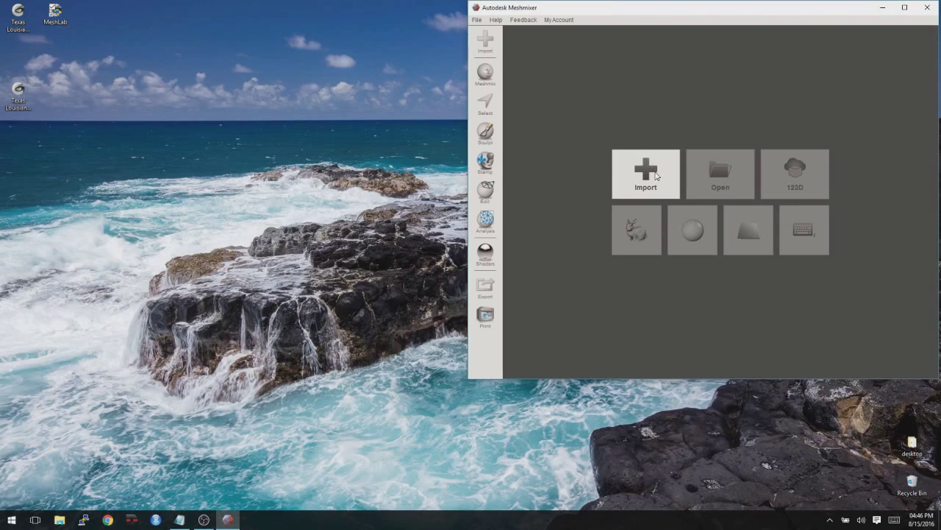
Import Texas Louisiana Border.stl from the Desktop into the Meshmixer scene
{"action": "left_click", "coordinate": [656, 173]}
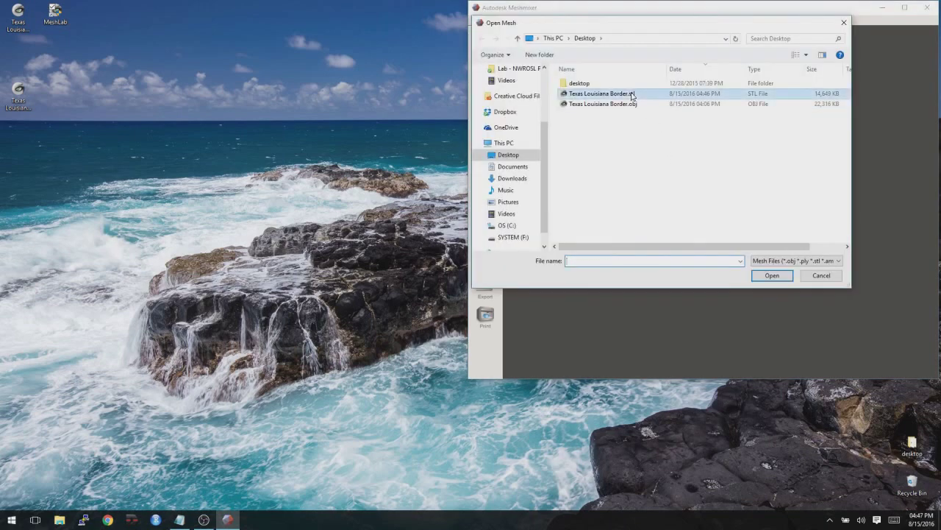
{"action": "left_click", "coordinate": [772, 277]}
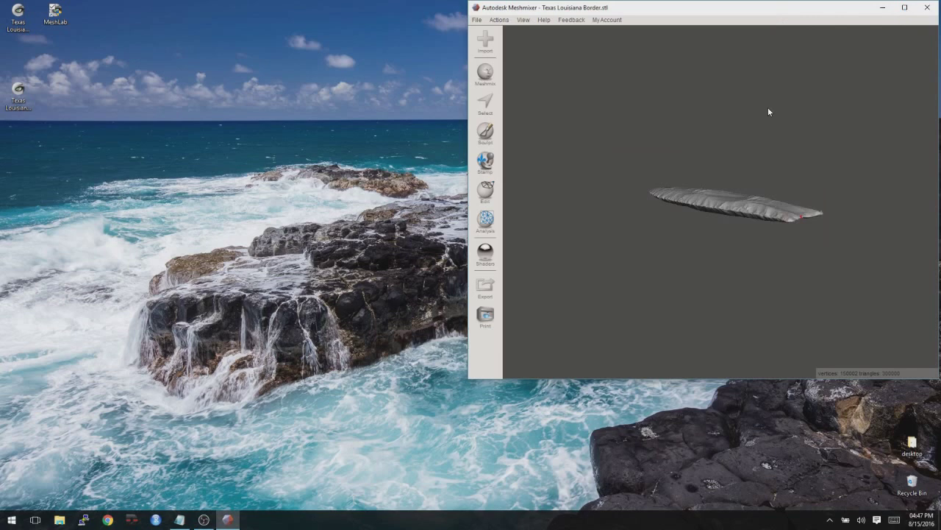
Maximize the Meshmixer window and zoom in on a top-down view of the arrowhead
{"action": "left_click", "coordinate": [904, 7]}
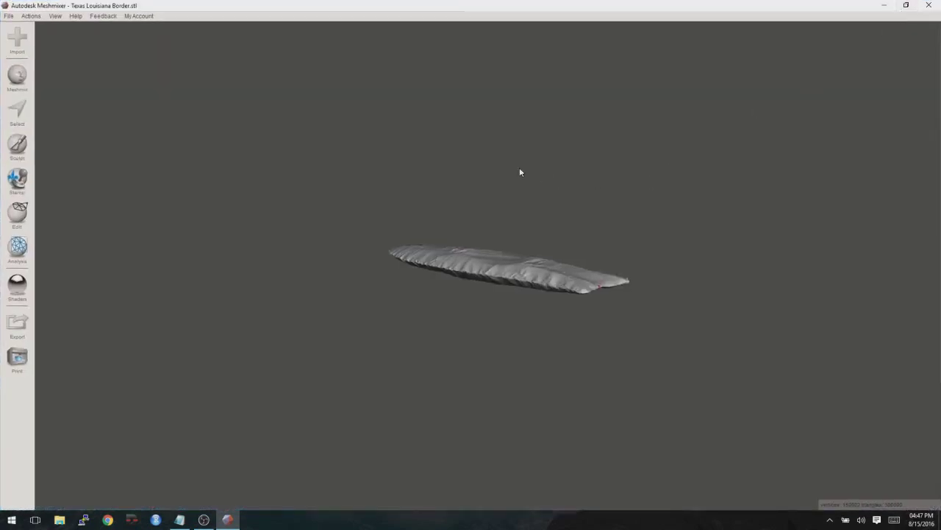
{"action": "right_click_drag", "start_coordinate": [515, 152], "coordinate": [380, 311]}
{"action": "scroll", "coordinate": [498, 269], "scroll_direction": "up", "scroll_amount": 5}
{"action": "scroll", "coordinate": [497, 273], "scroll_direction": "up", "scroll_amount": 2}
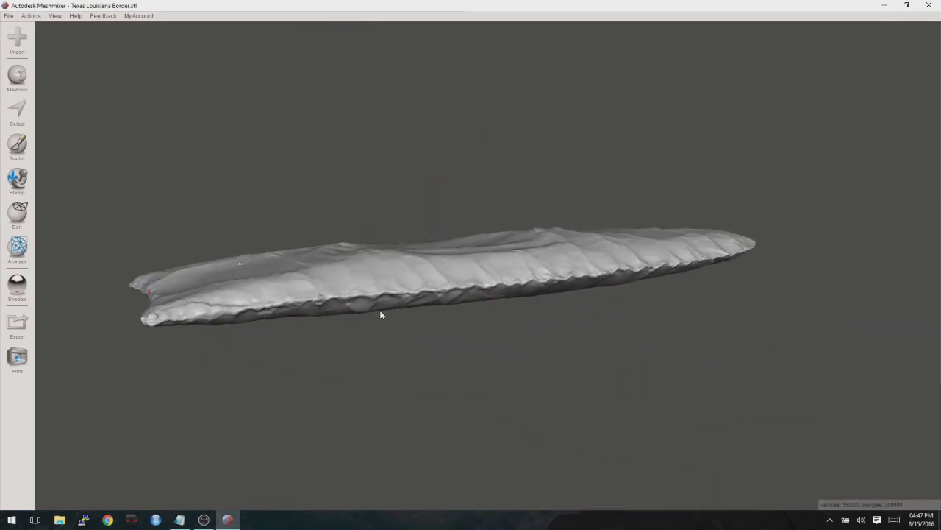
{"action": "scroll", "coordinate": [381, 314], "scroll_direction": "up", "scroll_amount": 1}
{"action": "scroll", "coordinate": [380, 314], "scroll_direction": "up", "scroll_amount": 5}
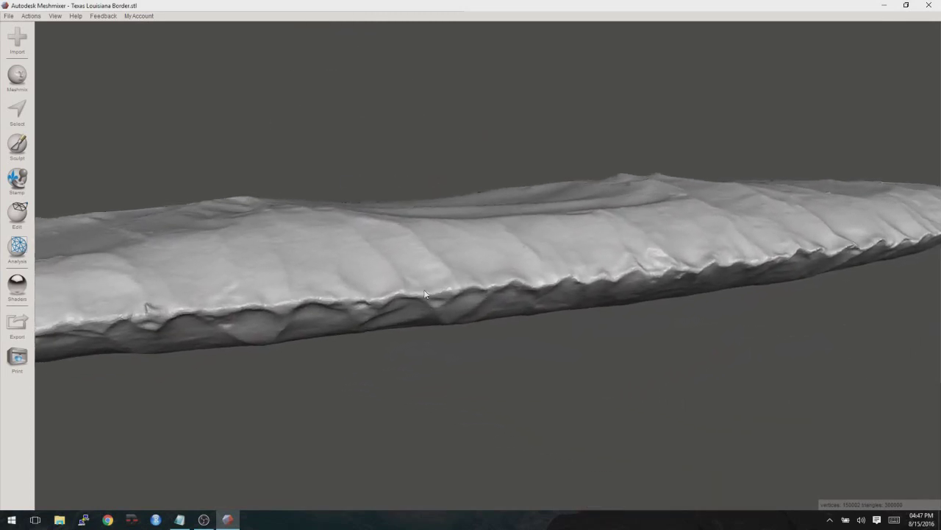
Orbit and zoom to examine the mesh's broad face up close
{"action": "right_click_drag", "start_coordinate": [524, 286], "coordinate": [615, 236]}
{"action": "right_click_drag", "start_coordinate": [371, 277], "coordinate": [615, 306]}
{"action": "scroll", "coordinate": [433, 319], "scroll_direction": "down", "scroll_amount": 5}
{"action": "scroll", "coordinate": [615, 306], "scroll_direction": "down", "scroll_amount": 2}
{"action": "scroll", "coordinate": [615, 309], "scroll_direction": "up", "scroll_amount": 10}
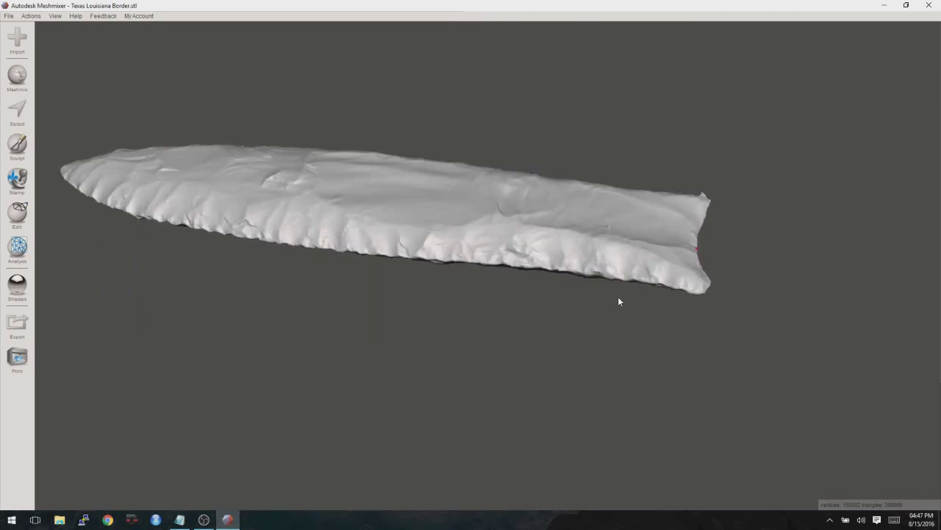
{"action": "scroll", "coordinate": [700, 286], "scroll_direction": "down", "scroll_amount": 5}
Orbit around the mesh tip and end to inspect them from several sides
{"action": "right_click_drag", "start_coordinate": [700, 287], "coordinate": [460, 282]}
{"action": "scroll", "coordinate": [468, 259], "scroll_direction": "up", "scroll_amount": 8}
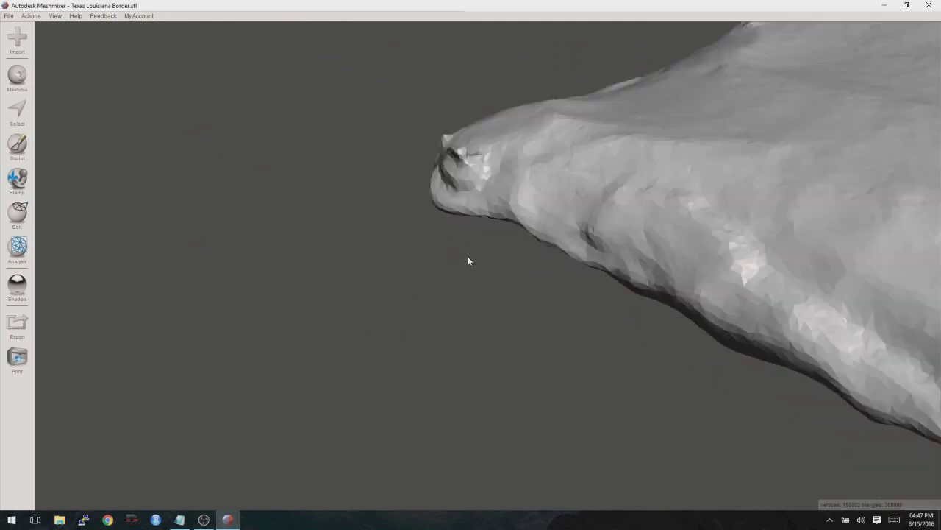
{"action": "scroll", "coordinate": [523, 237], "scroll_direction": "down", "scroll_amount": 5}
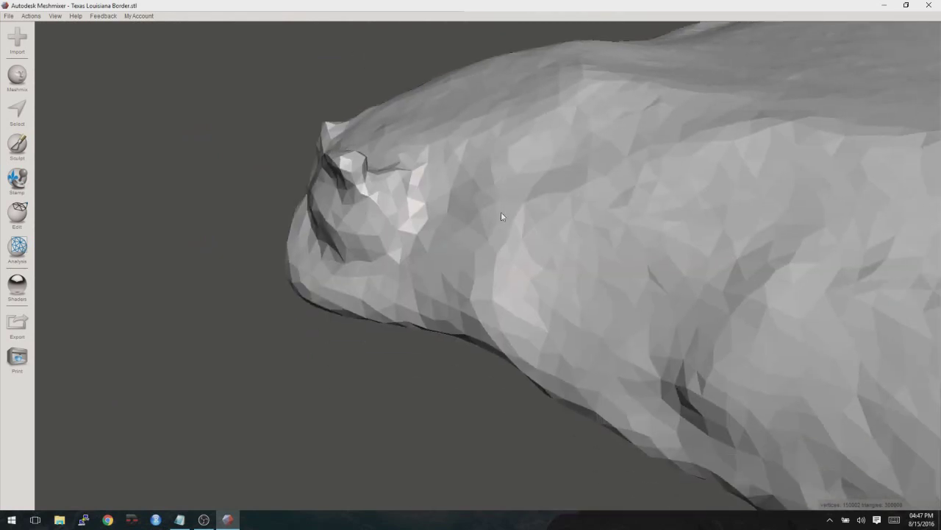
{"action": "right_click_drag", "start_coordinate": [476, 203], "coordinate": [689, 209]}
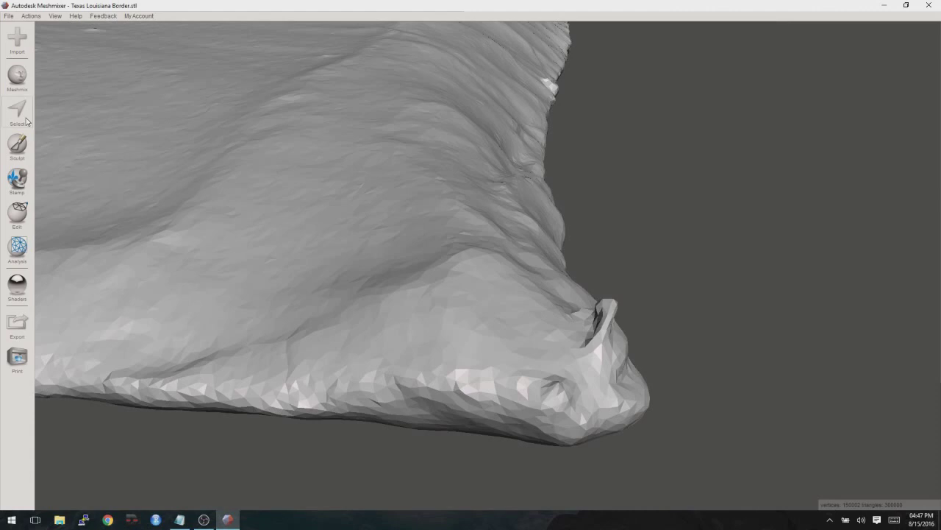
{"action": "right_click_drag", "start_coordinate": [557, 357], "coordinate": [509, 337]}
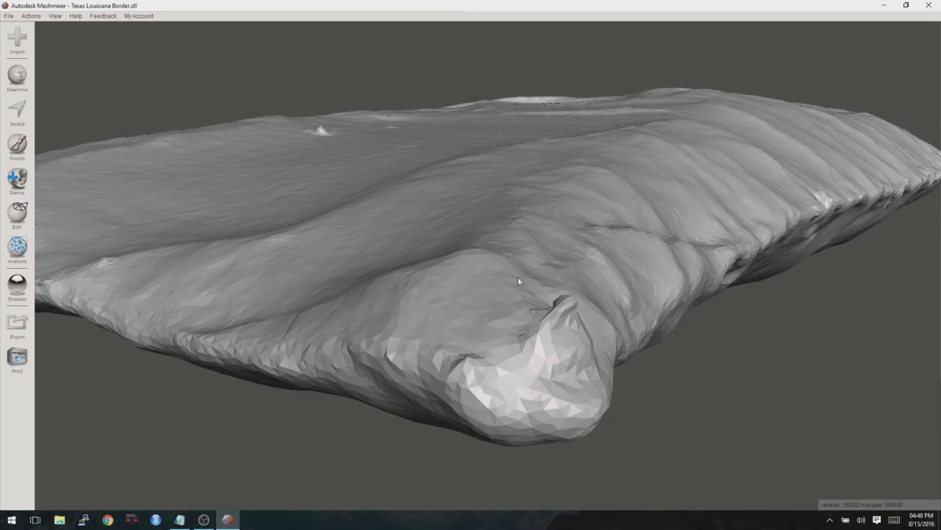
{"action": "right_click_drag", "start_coordinate": [689, 346], "coordinate": [548, 339]}
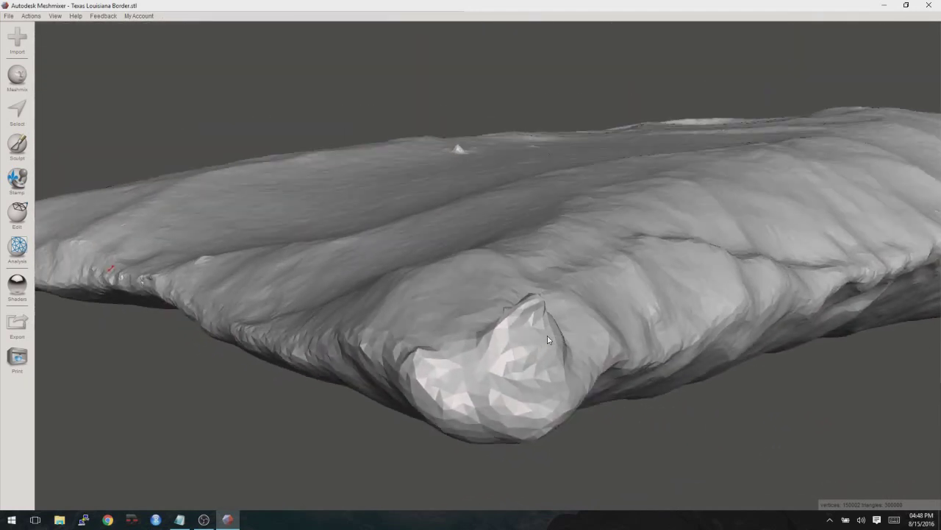
Activate the Select tool, centre on the tip bulge, and shrink the brush to size 12
{"action": "left_click", "coordinate": [17, 112]}
{"action": "right_click_drag", "start_coordinate": [116, 201], "coordinate": [419, 254]}
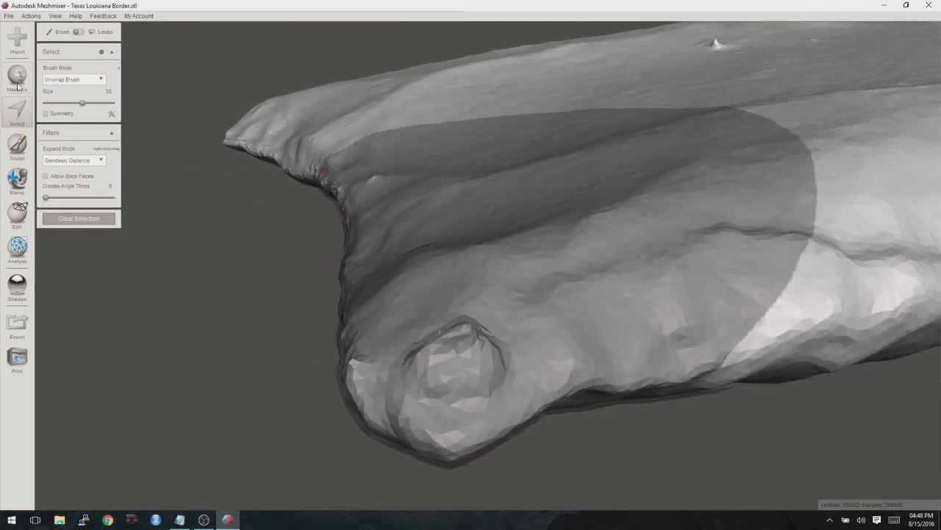
{"action": "left_click_drag", "start_coordinate": [82, 105], "coordinate": [61, 107]}
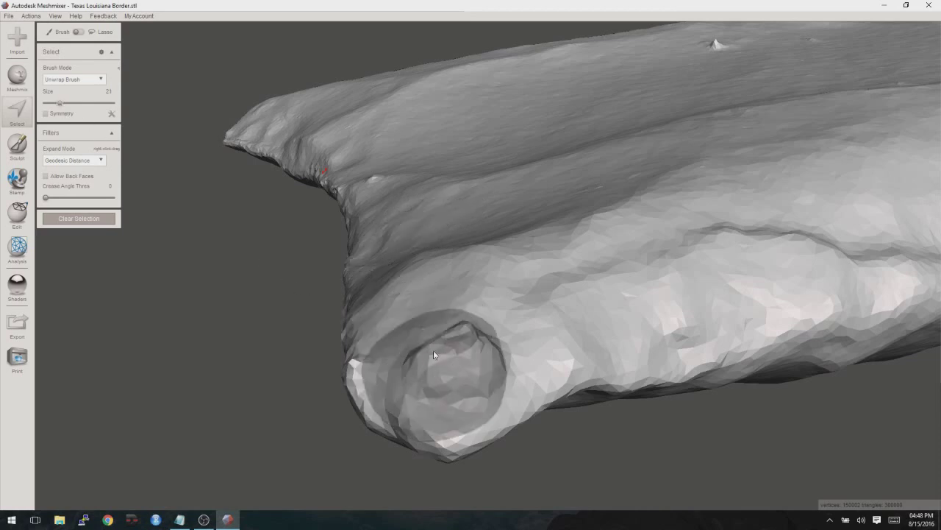
{"action": "key", "text": "f"}
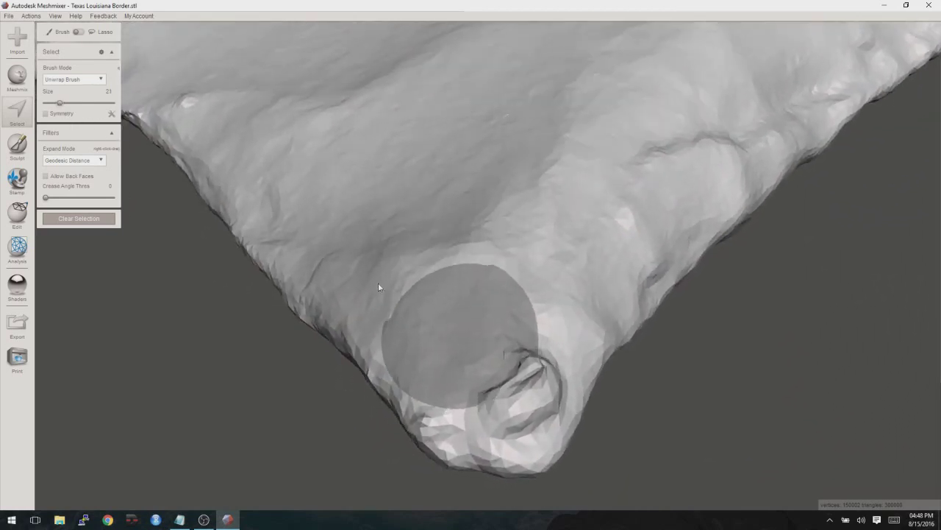
{"action": "left_click_drag", "start_coordinate": [58, 108], "coordinate": [55, 108]}
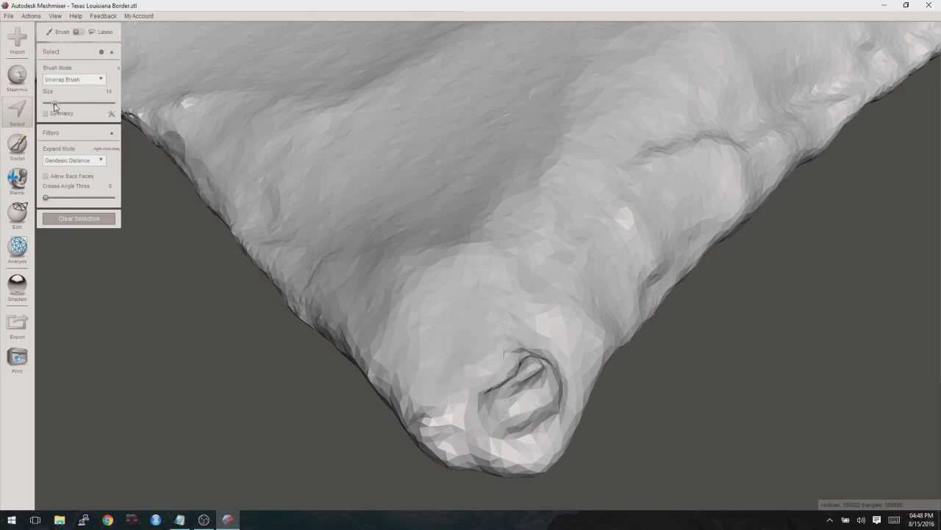
{"action": "left_click_drag", "start_coordinate": [53, 107], "coordinate": [52, 107]}
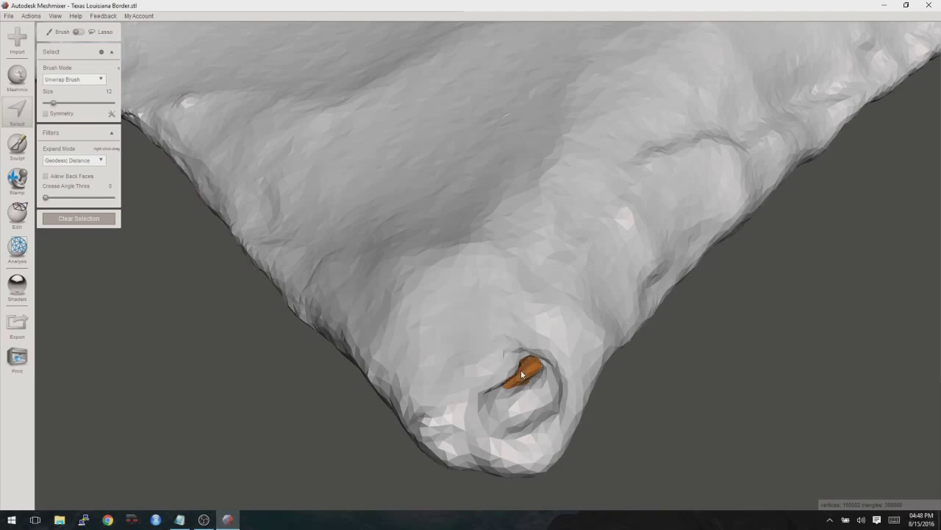
Orbit around the tip to view the selected bump from several sides
{"action": "right_click_drag", "start_coordinate": [522, 378], "coordinate": [380, 289]}
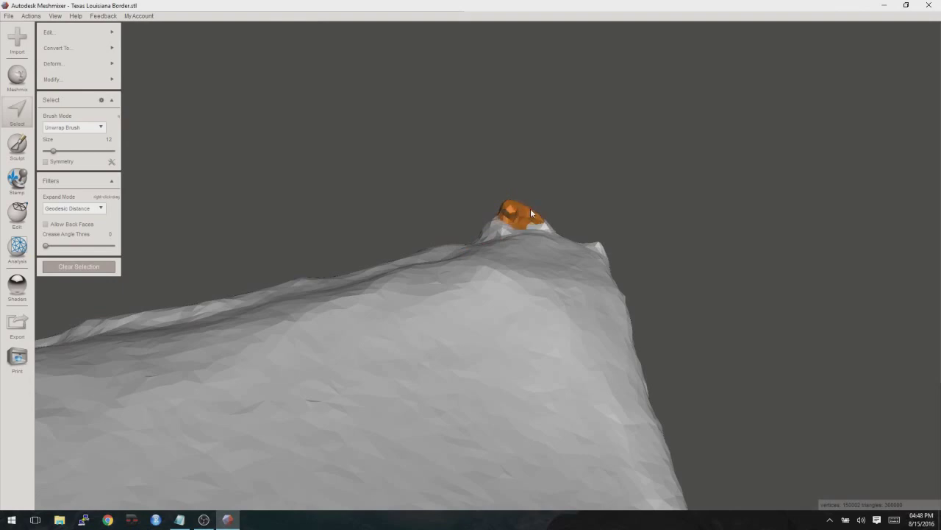
{"action": "right_click_drag", "start_coordinate": [530, 212], "coordinate": [462, 299]}
{"action": "right_click_drag", "start_coordinate": [383, 327], "coordinate": [242, 207]}
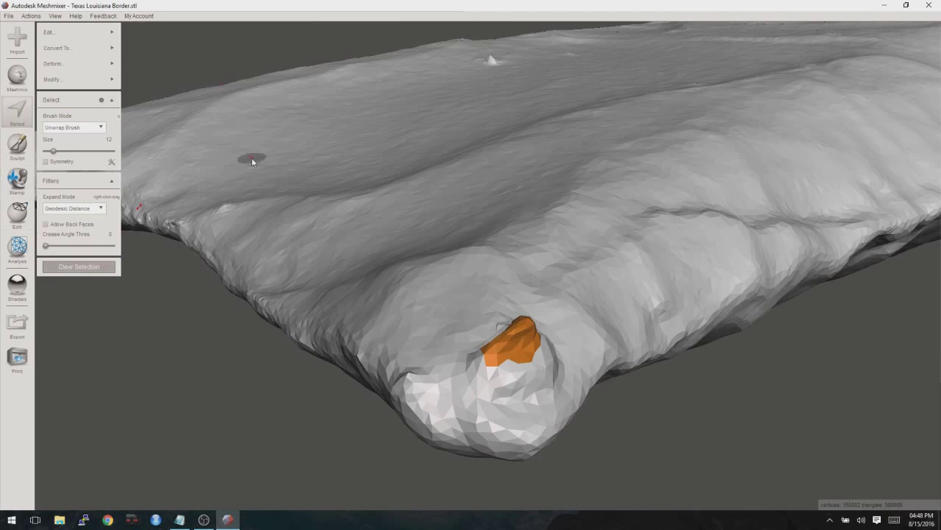
Delete the selected bump from the mesh
{"action": "key", "text": "Delete"}
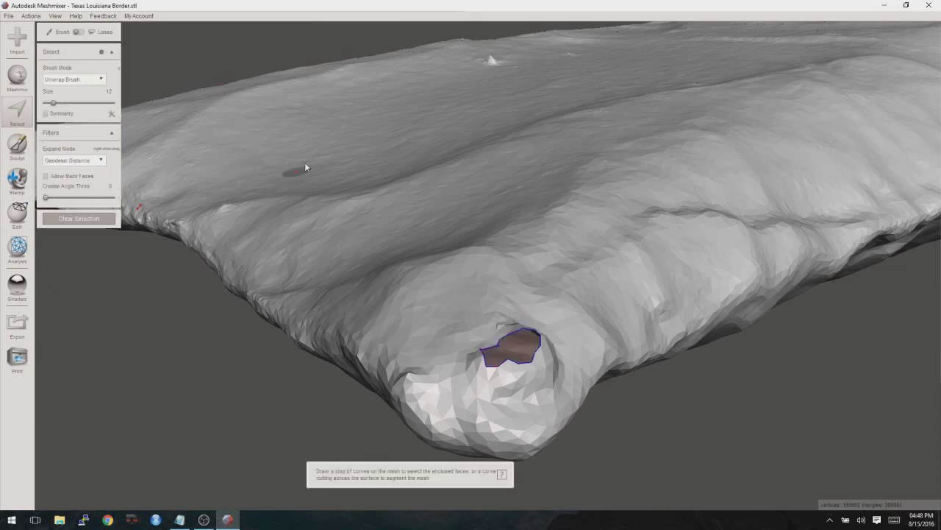
{"action": "scroll", "coordinate": [348, 192], "scroll_direction": "up", "scroll_amount": 3}
{"action": "scroll", "coordinate": [363, 228], "scroll_direction": "down", "scroll_amount": 5}
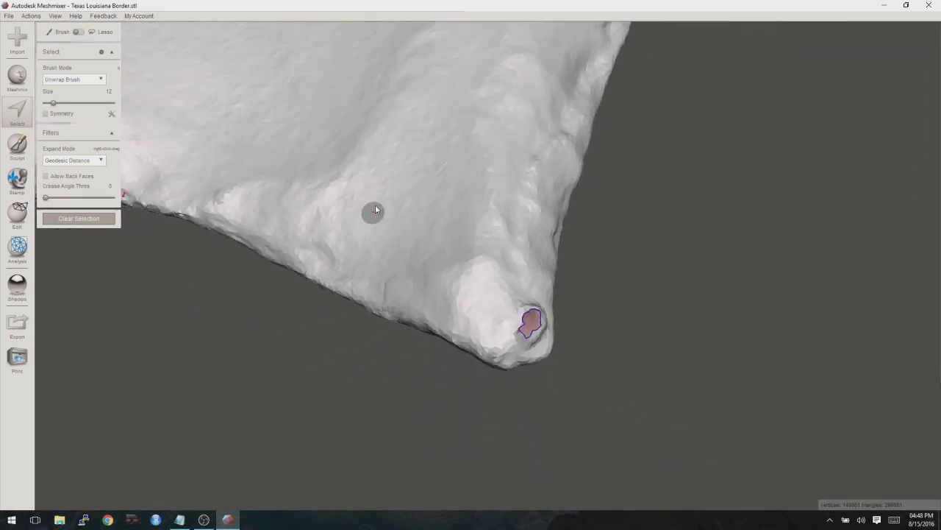
Find and select the small dimple on the surface, then undo with Ctrl+Z
{"action": "right_click_drag", "start_coordinate": [389, 147], "coordinate": [343, 312]}
{"action": "scroll", "coordinate": [343, 313], "scroll_direction": "up", "scroll_amount": 5}
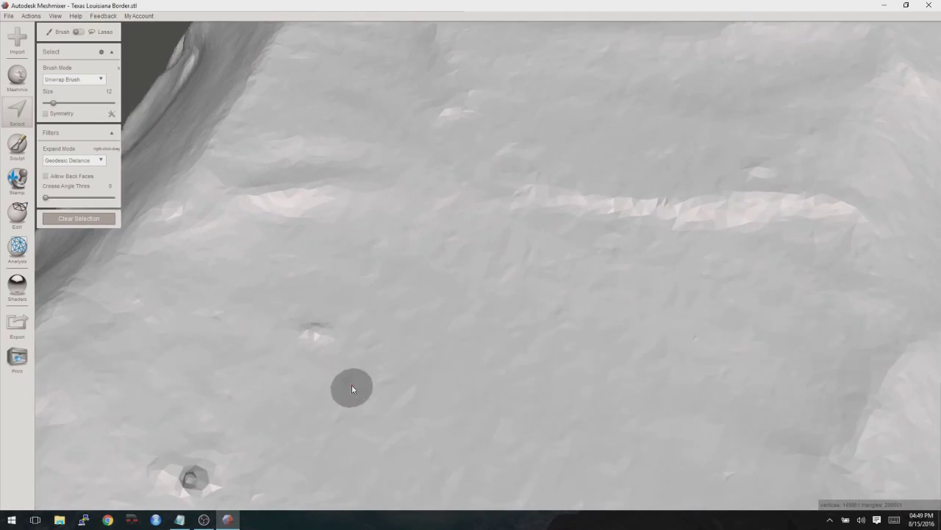
{"action": "mouse_move", "coordinate": [396, 333]}
{"action": "right_mouse_down"}
{"action": "mouse_move", "coordinate": [525, 269]}
{"action": "mouse_move", "coordinate": [477, 280]}
{"action": "mouse_move", "coordinate": [561, 307]}
{"action": "mouse_move", "coordinate": [533, 332]}
{"action": "mouse_move", "coordinate": [708, 226]}
{"action": "mouse_move", "coordinate": [532, 278]}
{"action": "mouse_move", "coordinate": [567, 245]}
{"action": "mouse_move", "coordinate": [493, 331]}
{"action": "mouse_move", "coordinate": [559, 266]}
{"action": "mouse_move", "coordinate": [648, 224]}
{"action": "mouse_move", "coordinate": [613, 213]}
{"action": "mouse_move", "coordinate": [531, 285]}
{"action": "mouse_move", "coordinate": [584, 263]}
{"action": "mouse_move", "coordinate": [348, 378]}
{"action": "mouse_move", "coordinate": [490, 361]}
{"action": "mouse_move", "coordinate": [492, 260]}
{"action": "right_mouse_up"}
{"action": "left_click", "coordinate": [486, 252]}
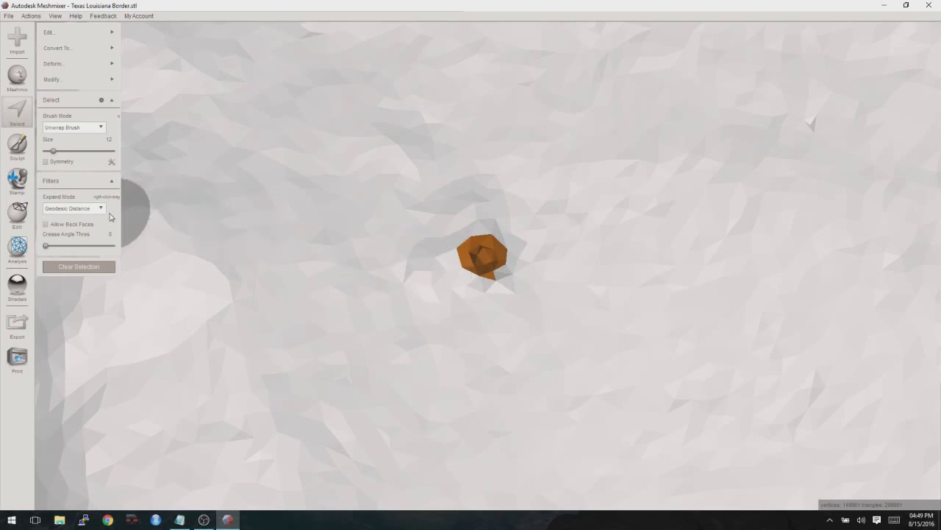
{"action": "key", "text": "ctrl+z"}
{"action": "scroll", "coordinate": [338, 244], "scroll_direction": "down", "scroll_amount": 10}
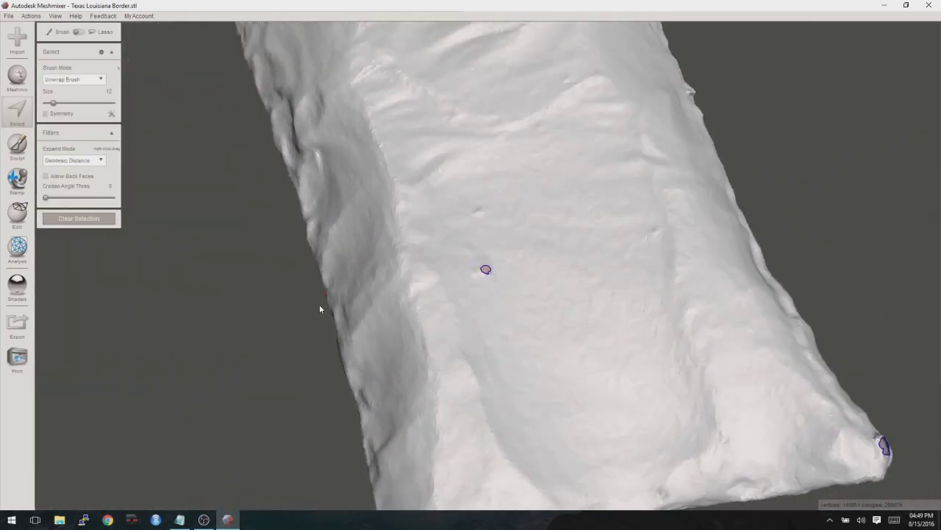
{"action": "right_click_drag", "start_coordinate": [320, 309], "coordinate": [403, 240]}
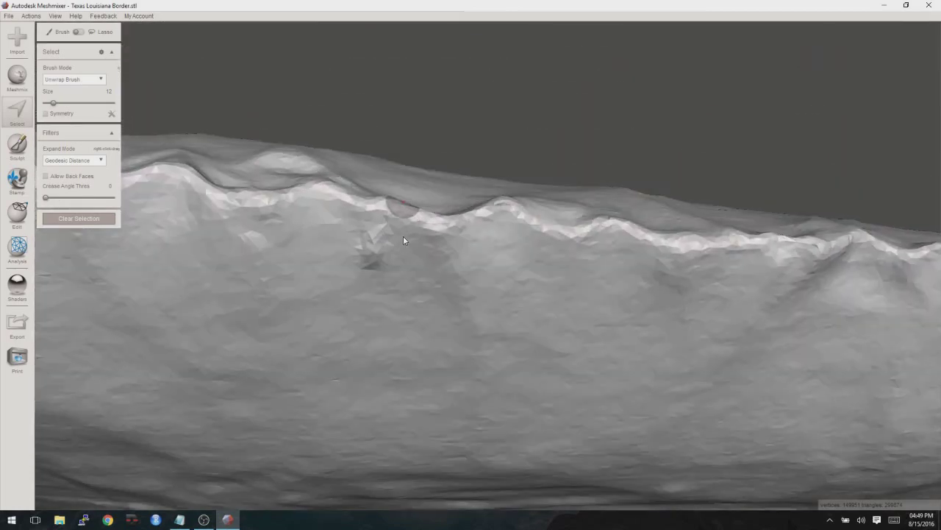
Smooth the rough spot below the ridge with the ShrinkSmooth brush at strength 28, size 17
{"action": "left_click", "coordinate": [16, 144]}
{"action": "mouse_move", "coordinate": [73, 50]}
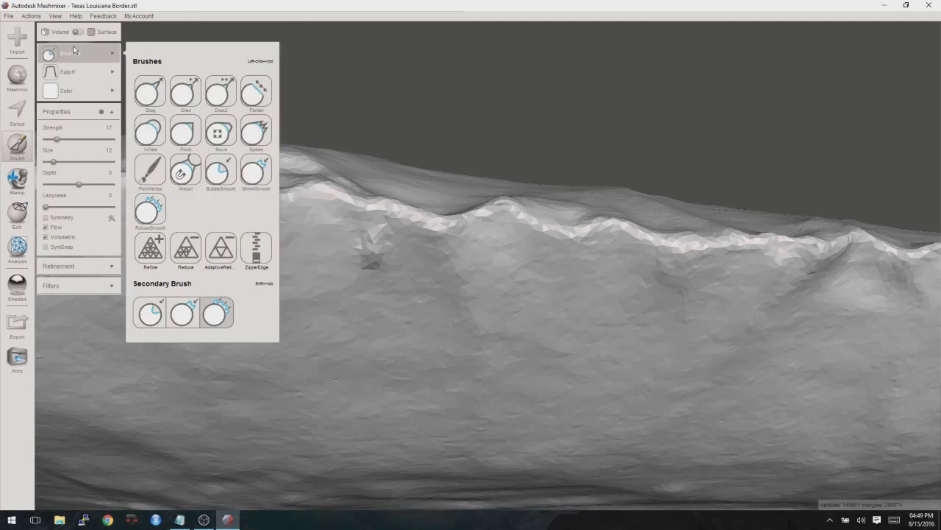
{"action": "left_click", "coordinate": [259, 170]}
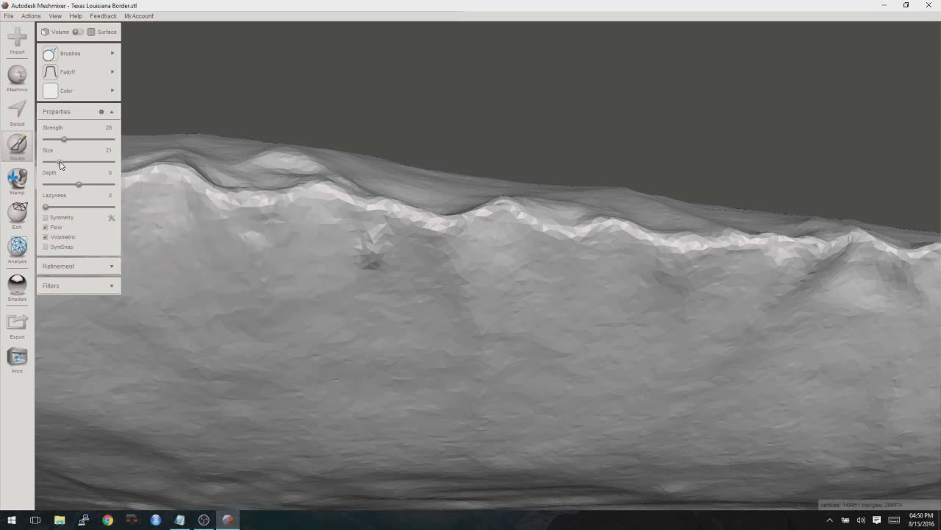
{"action": "left_click", "coordinate": [370, 253]}
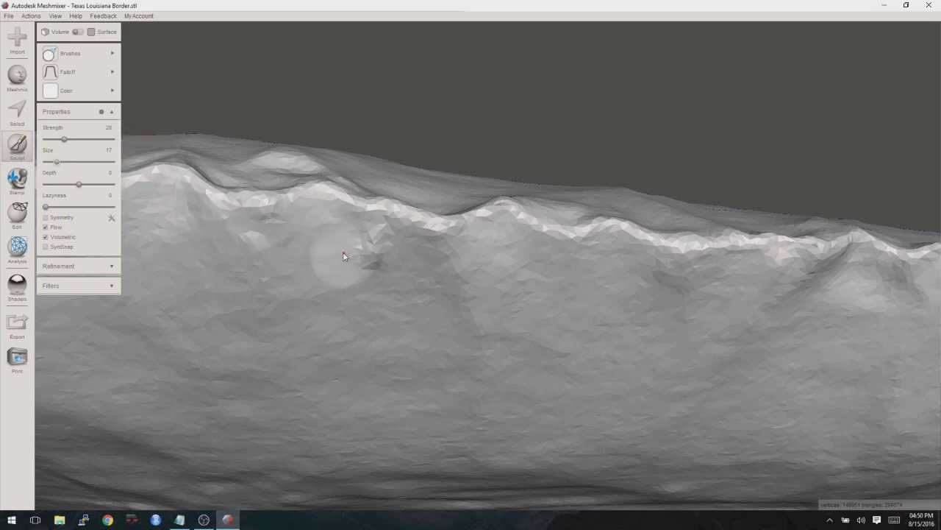
{"action": "mouse_move", "coordinate": [55, 75]}
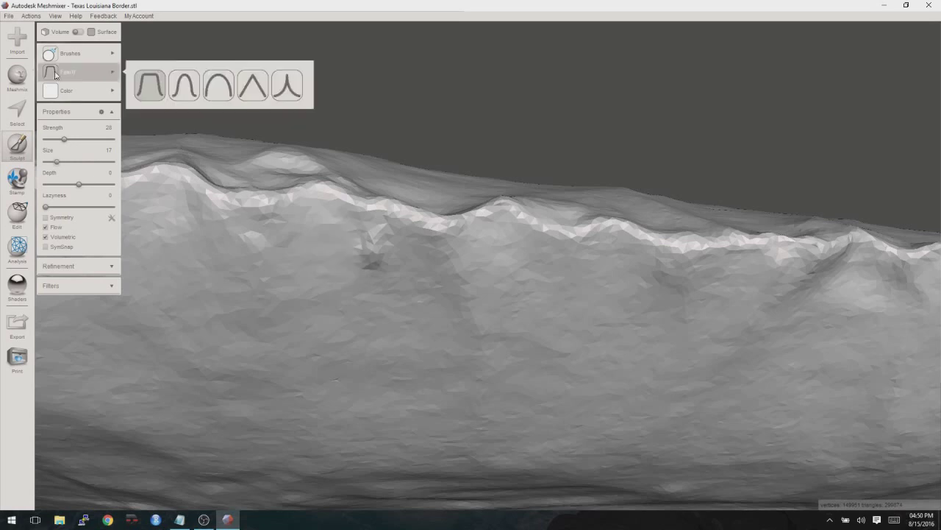
{"action": "mouse_move", "coordinate": [94, 96]}
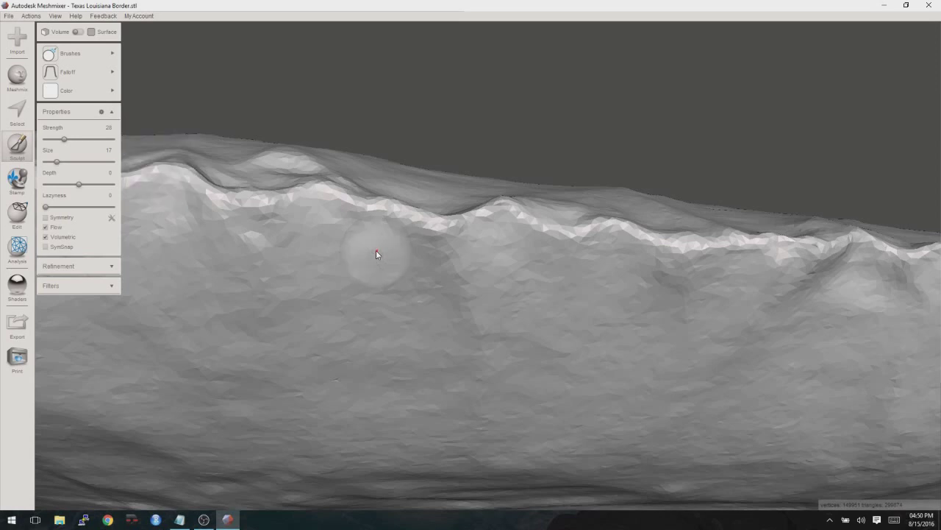
{"action": "mouse_move", "coordinate": [428, 111]}
{"action": "right_mouse_down"}
{"action": "mouse_move", "coordinate": [438, 131]}
{"action": "mouse_move", "coordinate": [435, 110]}
{"action": "right_mouse_up"}
{"action": "mouse_move", "coordinate": [361, 98]}
{"action": "right_mouse_down"}
{"action": "mouse_move", "coordinate": [416, 152]}
{"action": "mouse_move", "coordinate": [365, 170]}
{"action": "mouse_move", "coordinate": [332, 126]}
{"action": "mouse_move", "coordinate": [332, 177]}
{"action": "mouse_move", "coordinate": [346, 143]}
{"action": "mouse_move", "coordinate": [309, 131]}
{"action": "right_mouse_up"}
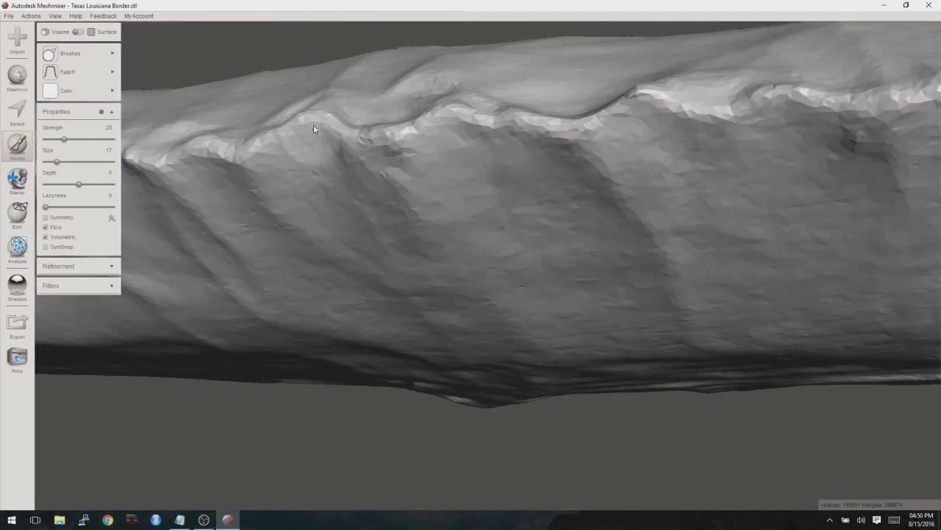
{"action": "key", "text": "Escape"}
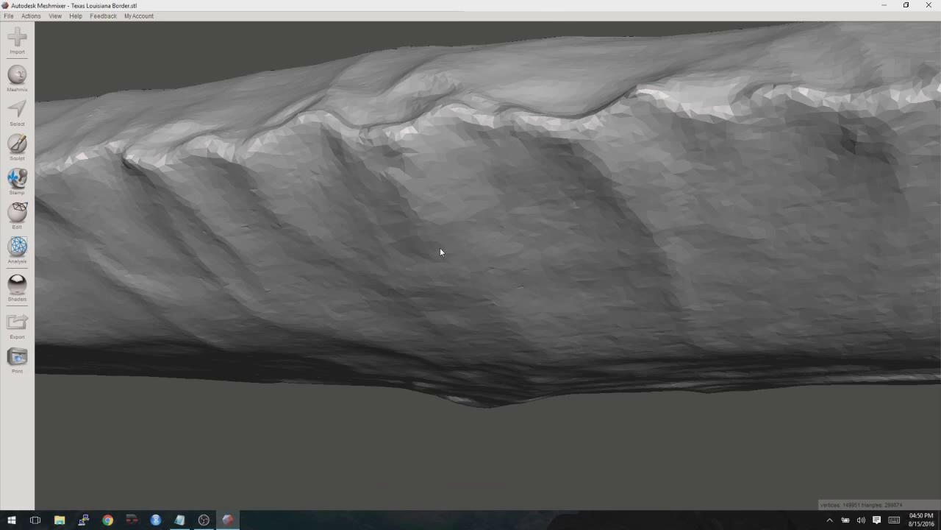
{"action": "mouse_move", "coordinate": [440, 250]}
{"action": "right_mouse_down"}
{"action": "mouse_move", "coordinate": [475, 172]}
{"action": "mouse_move", "coordinate": [468, 204]}
{"action": "mouse_move", "coordinate": [419, 258]}
{"action": "mouse_move", "coordinate": [458, 264]}
{"action": "mouse_move", "coordinate": [492, 288]}
{"action": "mouse_move", "coordinate": [500, 189]}
{"action": "mouse_move", "coordinate": [414, 145]}
{"action": "mouse_move", "coordinate": [366, 208]}
{"action": "mouse_move", "coordinate": [443, 240]}
{"action": "mouse_move", "coordinate": [495, 275]}
{"action": "mouse_move", "coordinate": [489, 212]}
{"action": "mouse_move", "coordinate": [463, 193]}
{"action": "mouse_move", "coordinate": [460, 237]}
{"action": "mouse_move", "coordinate": [567, 255]}
{"action": "mouse_move", "coordinate": [576, 218]}
{"action": "mouse_move", "coordinate": [613, 210]}
{"action": "mouse_move", "coordinate": [616, 262]}
{"action": "mouse_move", "coordinate": [587, 259]}
{"action": "mouse_move", "coordinate": [588, 227]}
{"action": "mouse_move", "coordinate": [562, 235]}
{"action": "right_mouse_up"}
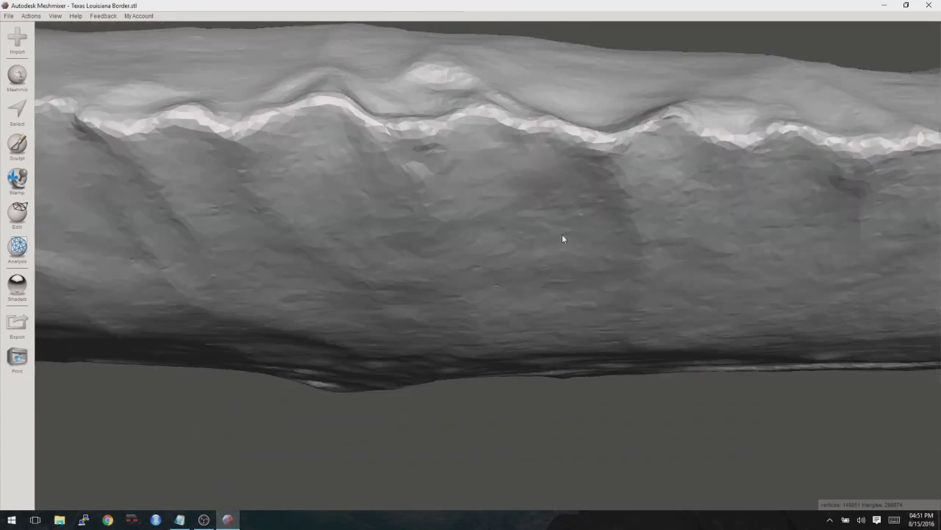
Reopen Sculpt, look over the colour choices and the ridge, then exit without changes
{"action": "left_click", "coordinate": [18, 147]}
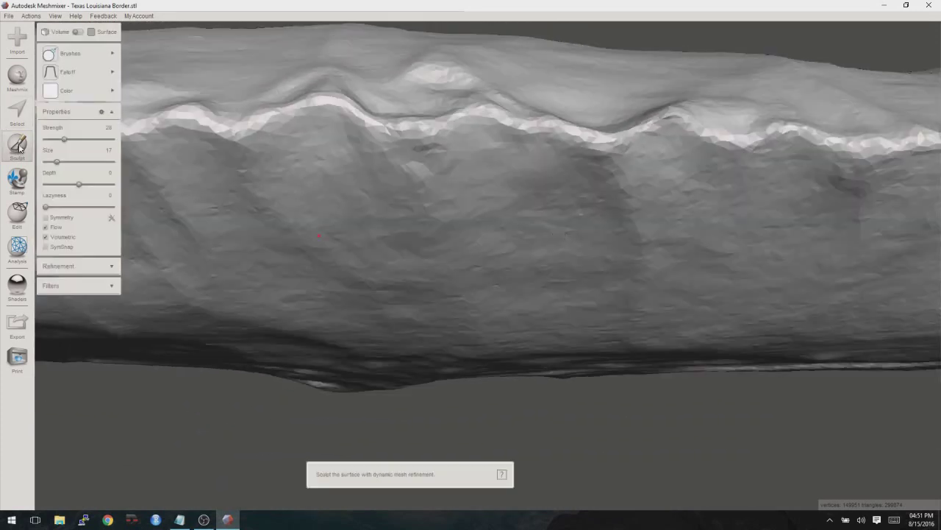
{"action": "left_click", "coordinate": [49, 96]}
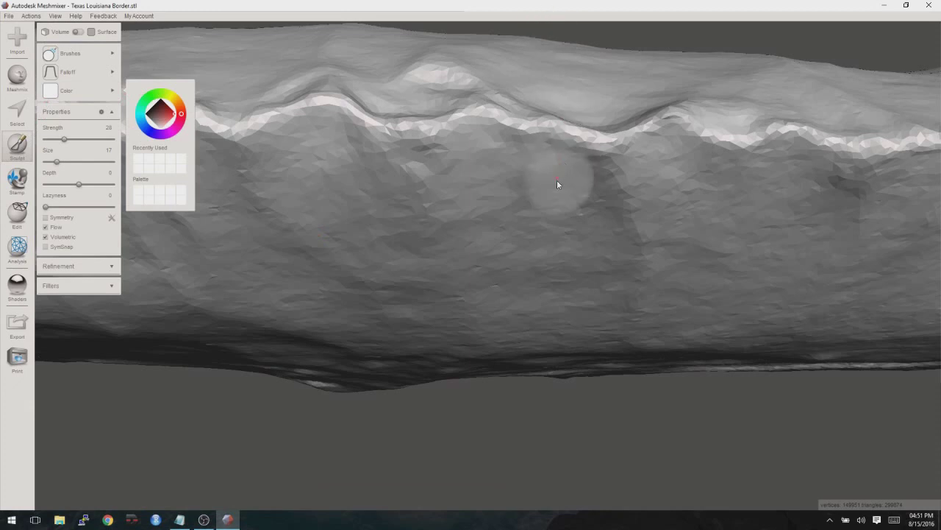
{"action": "mouse_move", "coordinate": [556, 179]}
{"action": "right_mouse_down"}
{"action": "mouse_move", "coordinate": [585, 183]}
{"action": "mouse_move", "coordinate": [575, 193]}
{"action": "mouse_move", "coordinate": [531, 166]}
{"action": "right_mouse_up"}
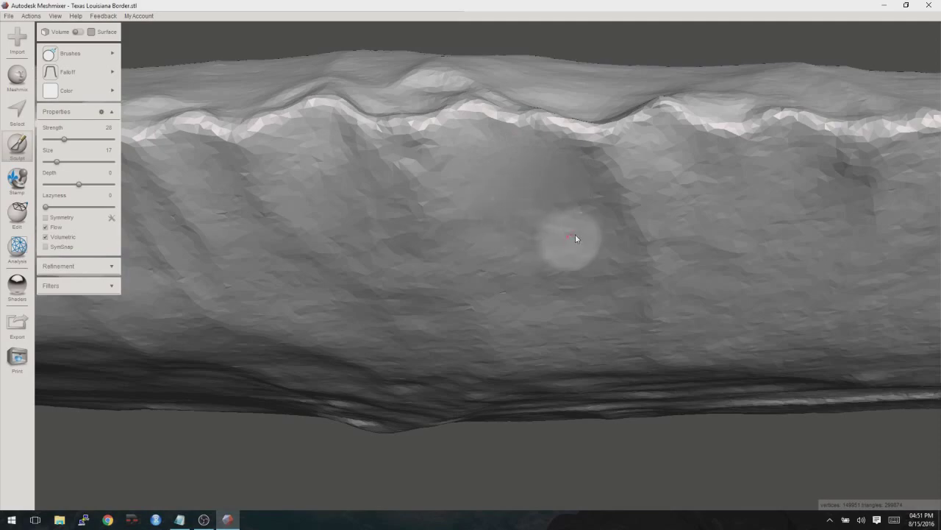
{"action": "mouse_move", "coordinate": [559, 236]}
{"action": "right_mouse_down"}
{"action": "mouse_move", "coordinate": [487, 205]}
{"action": "mouse_move", "coordinate": [511, 147]}
{"action": "mouse_move", "coordinate": [617, 179]}
{"action": "mouse_move", "coordinate": [640, 261]}
{"action": "mouse_move", "coordinate": [622, 217]}
{"action": "mouse_move", "coordinate": [565, 230]}
{"action": "mouse_move", "coordinate": [460, 187]}
{"action": "right_mouse_up"}
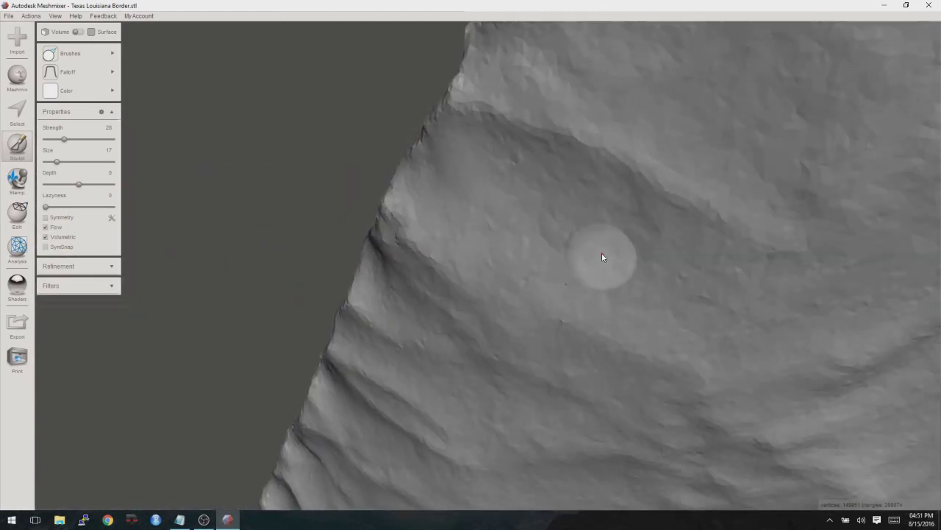
{"action": "key", "text": "Escape"}
Orbit and zoom to inspect the ridge's low side and the mesh's tapered end
{"action": "mouse_move", "coordinate": [602, 252]}
{"action": "right_mouse_down"}
{"action": "mouse_move", "coordinate": [561, 273]}
{"action": "mouse_move", "coordinate": [631, 325]}
{"action": "mouse_move", "coordinate": [679, 307]}
{"action": "mouse_move", "coordinate": [649, 312]}
{"action": "right_mouse_up"}
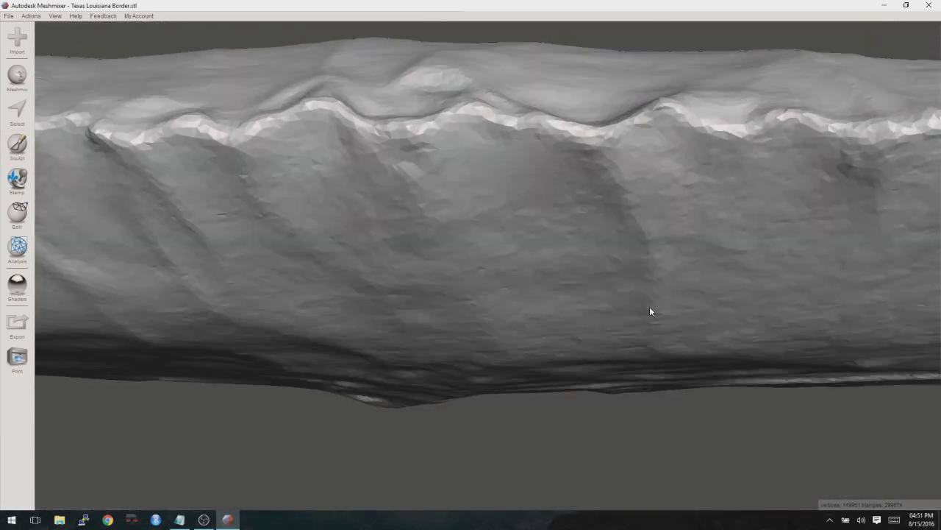
{"action": "right_click_drag", "start_coordinate": [546, 263], "coordinate": [388, 295]}
{"action": "scroll", "coordinate": [482, 320], "scroll_direction": "up", "scroll_amount": 3}
Select the spike on the terrain's lower edge with the Select brush at size 12
{"action": "scroll", "coordinate": [334, 331], "scroll_direction": "up", "scroll_amount": 4}
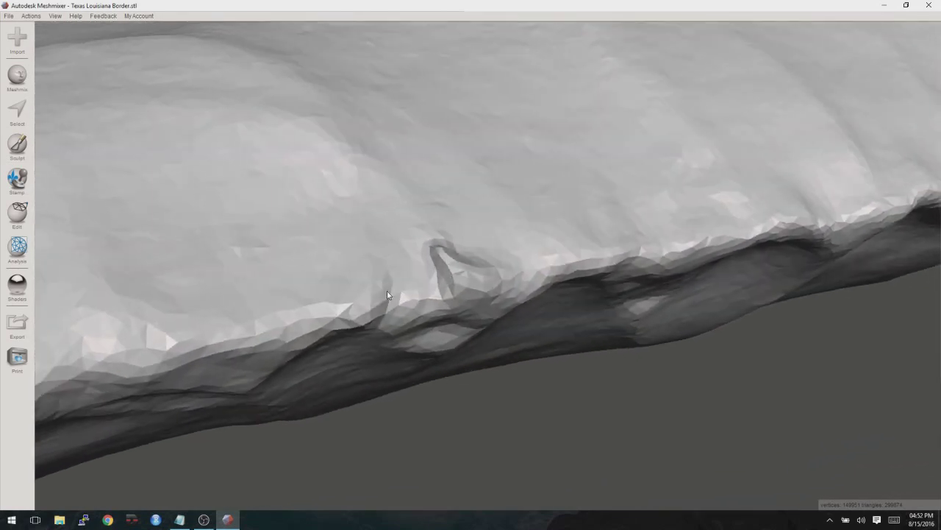
{"action": "left_click", "coordinate": [18, 115]}
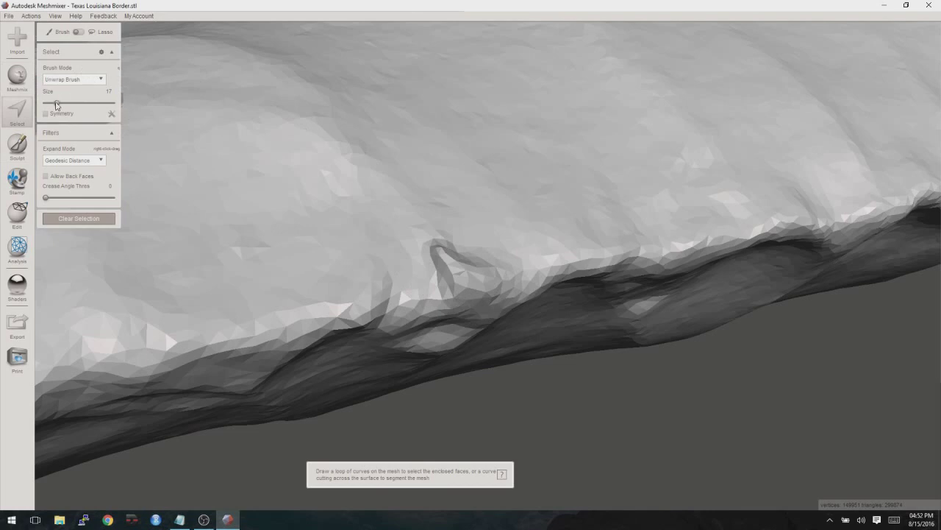
{"action": "left_click_drag", "start_coordinate": [56, 103], "coordinate": [54, 104]}
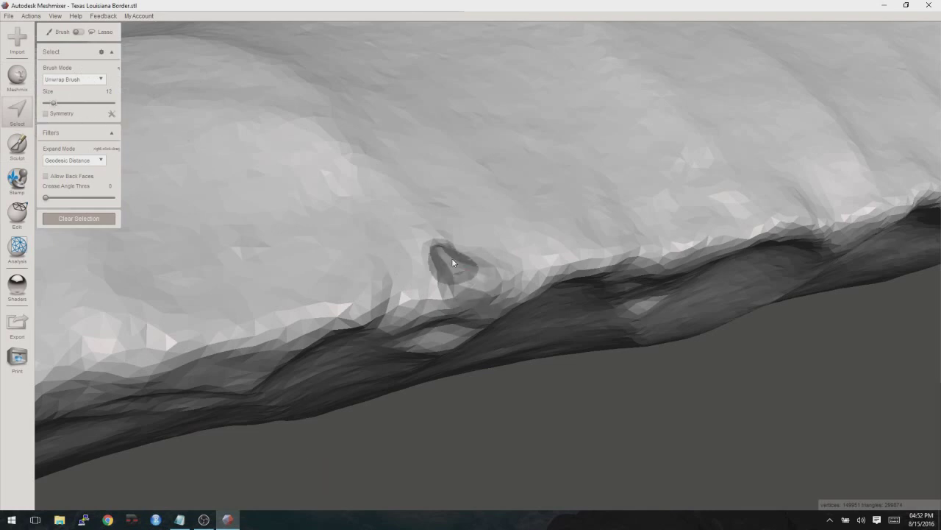
{"action": "left_click_drag", "start_coordinate": [449, 259], "coordinate": [459, 257]}
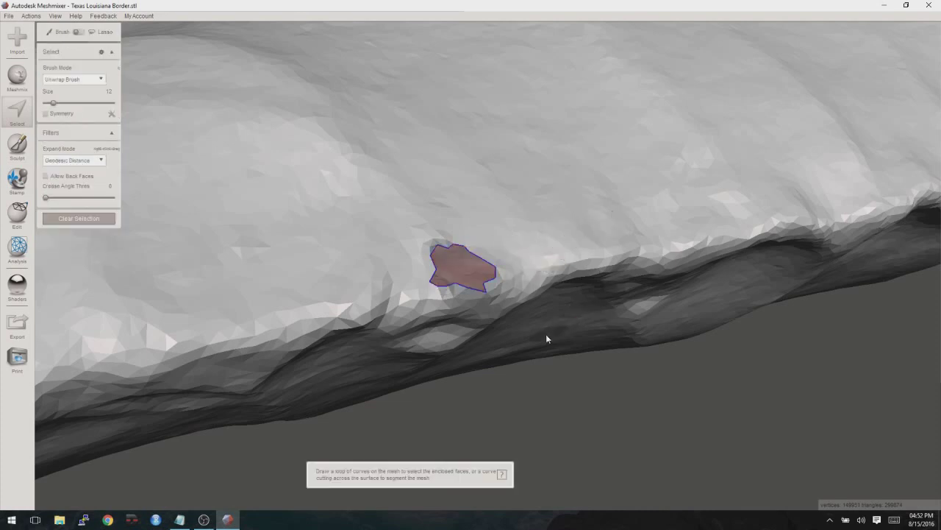
{"action": "mouse_move", "coordinate": [545, 334]}
{"action": "right_mouse_down"}
{"action": "mouse_move", "coordinate": [586, 317]}
{"action": "mouse_move", "coordinate": [452, 362]}
{"action": "mouse_move", "coordinate": [381, 361]}
{"action": "mouse_move", "coordinate": [433, 361]}
{"action": "mouse_move", "coordinate": [475, 340]}
{"action": "mouse_move", "coordinate": [475, 321]}
{"action": "mouse_move", "coordinate": [542, 359]}
{"action": "mouse_move", "coordinate": [555, 420]}
{"action": "mouse_move", "coordinate": [685, 208]}
{"action": "mouse_move", "coordinate": [684, 300]}
{"action": "mouse_move", "coordinate": [654, 244]}
{"action": "mouse_move", "coordinate": [645, 292]}
{"action": "mouse_move", "coordinate": [744, 221]}
{"action": "mouse_move", "coordinate": [456, 374]}
{"action": "mouse_move", "coordinate": [536, 235]}
{"action": "mouse_move", "coordinate": [464, 316]}
{"action": "mouse_move", "coordinate": [482, 269]}
{"action": "mouse_move", "coordinate": [519, 251]}
{"action": "right_mouse_up"}
Orbit and zoom to bring the strip's end cap into view
{"action": "right_click_drag", "start_coordinate": [581, 234], "coordinate": [564, 325]}
{"action": "middle_click_drag", "start_coordinate": [564, 326], "coordinate": [500, 284]}
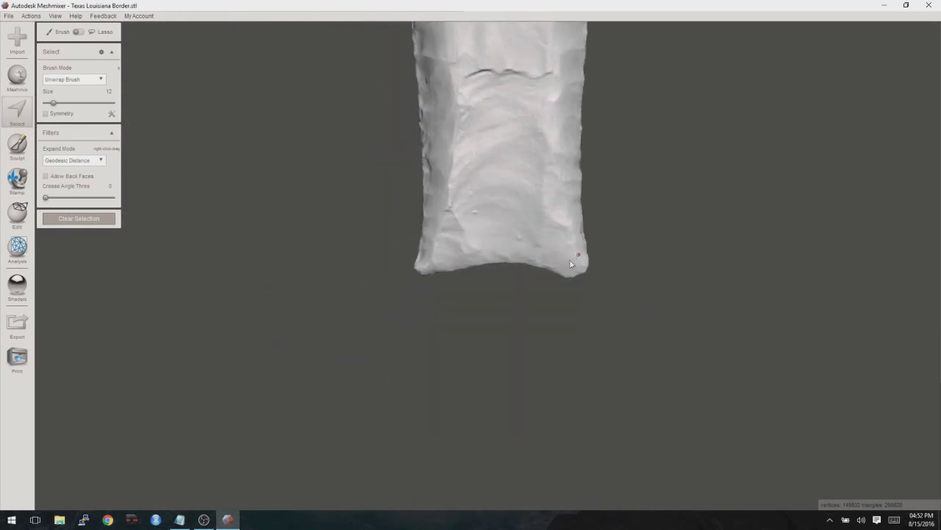
{"action": "scroll", "coordinate": [500, 284], "scroll_direction": "down", "scroll_amount": 2}
{"action": "scroll", "coordinate": [502, 287], "scroll_direction": "up", "scroll_amount": 10}
{"action": "scroll", "coordinate": [501, 286], "scroll_direction": "down", "scroll_amount": 5}
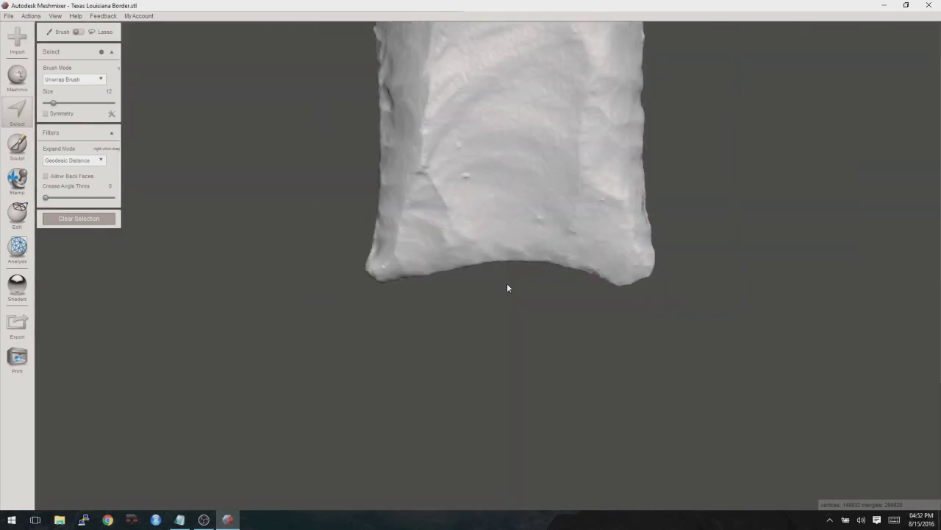
{"action": "right_click_drag", "start_coordinate": [709, 165], "coordinate": [640, 155]}
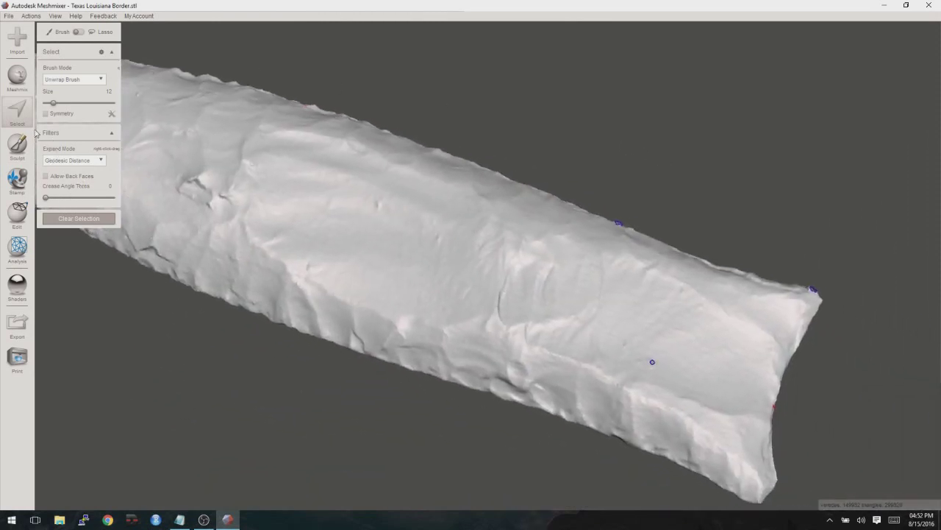
Check the File and View menus, then bring up Edit's Analysis tool list
{"action": "left_click", "coordinate": [11, 16]}
{"action": "left_click", "coordinate": [118, 65]}
{"action": "left_click", "coordinate": [18, 215]}
{"action": "left_click", "coordinate": [17, 215]}
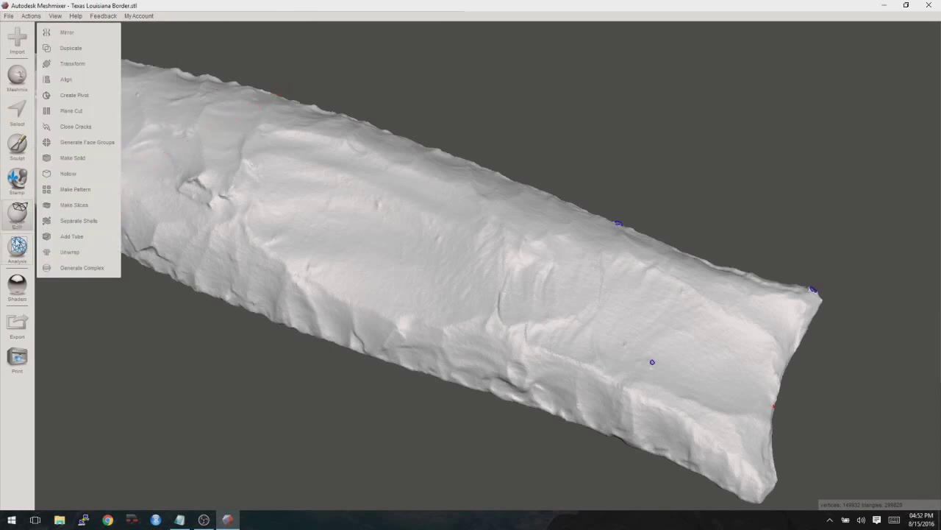
{"action": "left_click", "coordinate": [17, 250]}
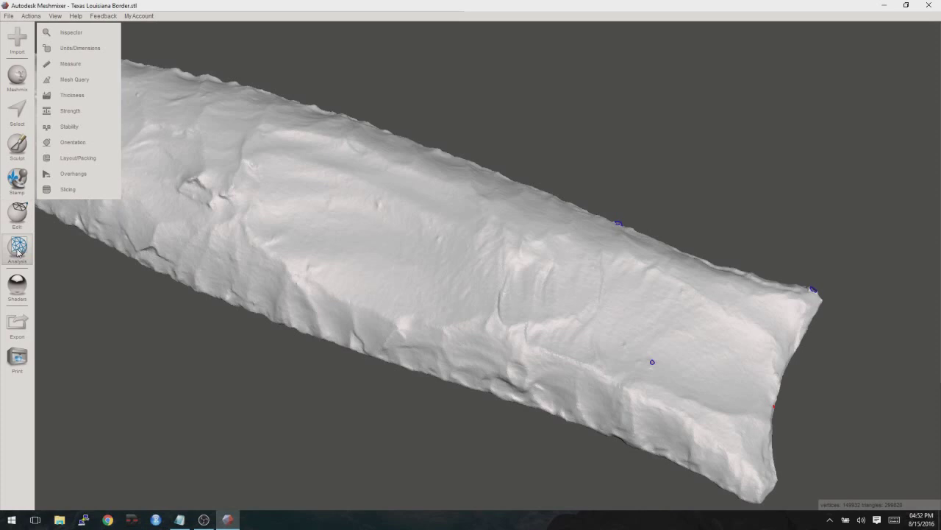
Run the Inspector's Auto Repair All on the mesh using Smooth Fill hole filling
{"action": "left_click", "coordinate": [90, 33]}
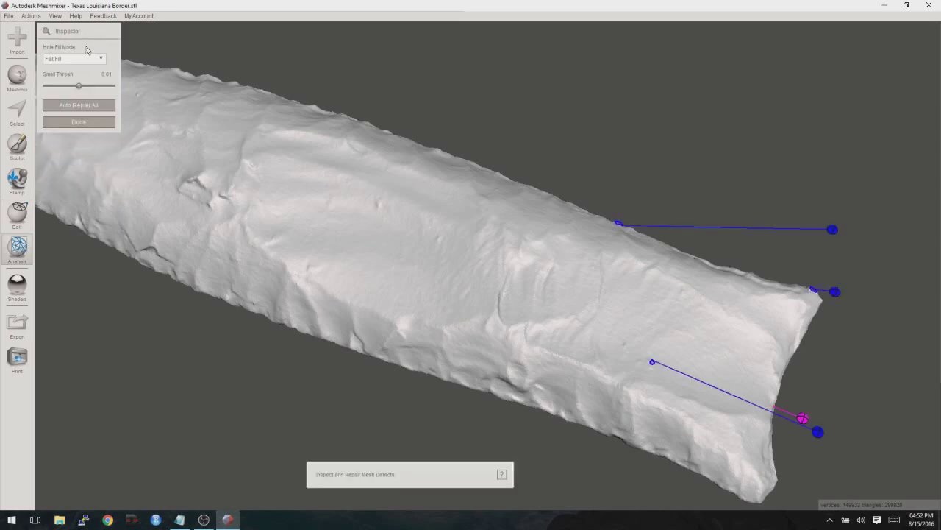
{"action": "left_click", "coordinate": [84, 60]}
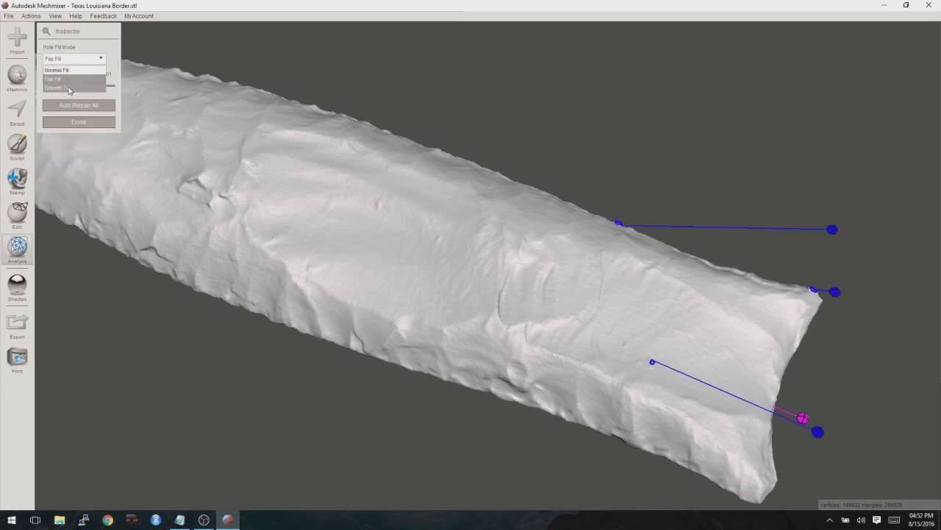
{"action": "left_click", "coordinate": [69, 88]}
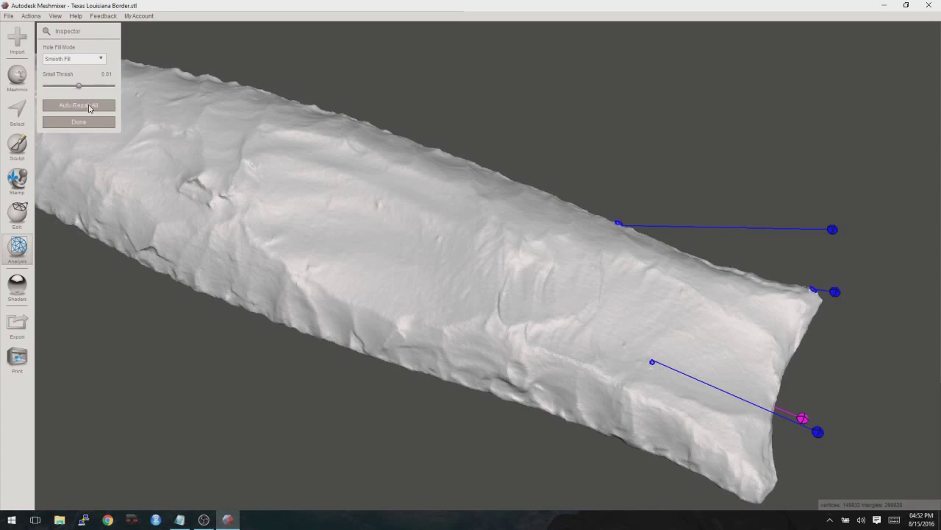
{"action": "left_click", "coordinate": [89, 107]}
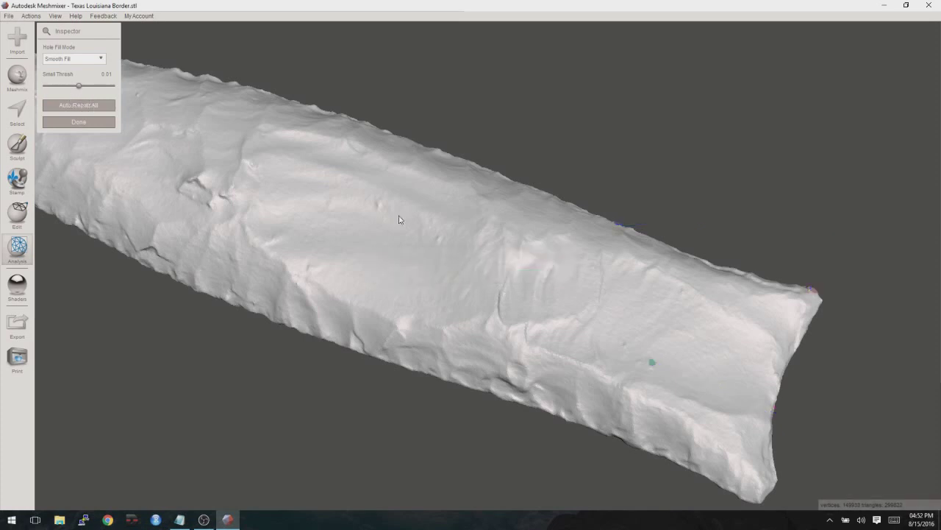
Orbit and zoom around the arrowhead to check for remaining small flaws
{"action": "right_click_drag", "start_coordinate": [706, 293], "coordinate": [626, 277]}
{"action": "scroll", "coordinate": [432, 270], "scroll_direction": "up", "scroll_amount": 10}
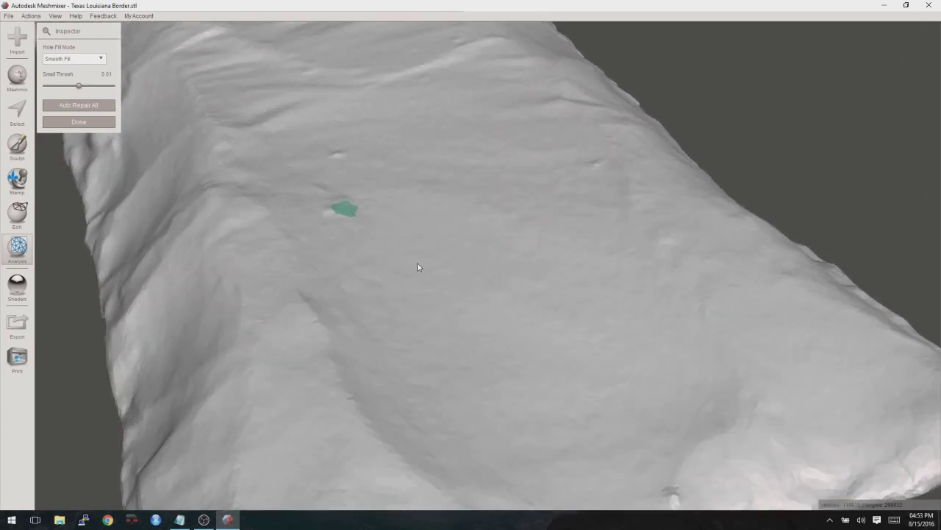
{"action": "scroll", "coordinate": [417, 261], "scroll_direction": "down", "scroll_amount": 4}
{"action": "mouse_move", "coordinate": [404, 256]}
{"action": "right_mouse_down"}
{"action": "mouse_move", "coordinate": [327, 239]}
{"action": "mouse_move", "coordinate": [356, 295]}
{"action": "mouse_move", "coordinate": [374, 299]}
{"action": "mouse_move", "coordinate": [349, 291]}
{"action": "mouse_move", "coordinate": [176, 309]}
{"action": "mouse_move", "coordinate": [211, 343]}
{"action": "mouse_move", "coordinate": [340, 383]}
{"action": "mouse_move", "coordinate": [393, 387]}
{"action": "mouse_move", "coordinate": [391, 302]}
{"action": "mouse_move", "coordinate": [521, 270]}
{"action": "mouse_move", "coordinate": [378, 290]}
{"action": "mouse_move", "coordinate": [784, 274]}
{"action": "mouse_move", "coordinate": [488, 289]}
{"action": "mouse_move", "coordinate": [542, 204]}
{"action": "mouse_move", "coordinate": [586, 290]}
{"action": "mouse_move", "coordinate": [570, 334]}
{"action": "mouse_move", "coordinate": [531, 243]}
{"action": "mouse_move", "coordinate": [614, 210]}
{"action": "mouse_move", "coordinate": [625, 175]}
{"action": "mouse_move", "coordinate": [605, 106]}
{"action": "mouse_move", "coordinate": [591, 290]}
{"action": "mouse_move", "coordinate": [500, 370]}
{"action": "mouse_move", "coordinate": [551, 281]}
{"action": "mouse_move", "coordinate": [449, 198]}
{"action": "mouse_move", "coordinate": [431, 143]}
{"action": "mouse_move", "coordinate": [435, 196]}
{"action": "mouse_move", "coordinate": [510, 290]}
{"action": "mouse_move", "coordinate": [452, 292]}
{"action": "mouse_move", "coordinate": [475, 308]}
{"action": "mouse_move", "coordinate": [405, 392]}
{"action": "right_mouse_up"}
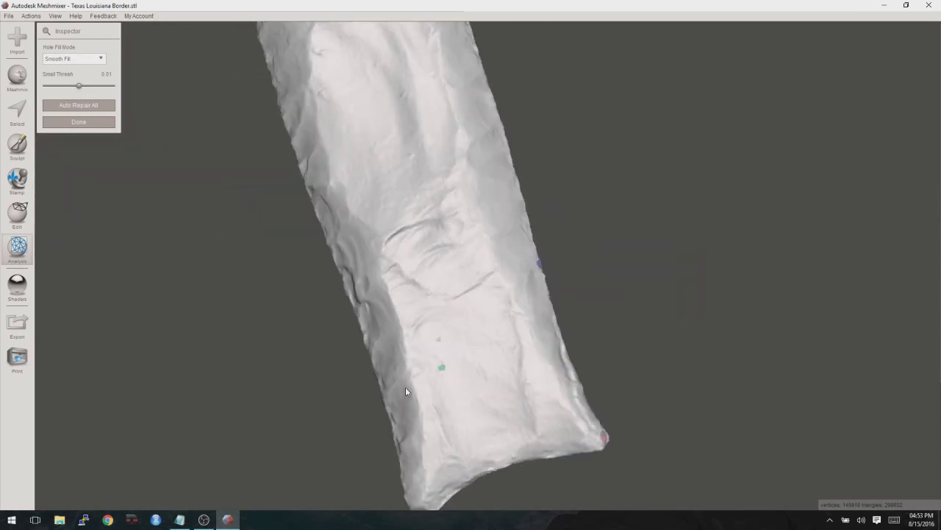
Export the repaired mesh over Texas Louisiana Border.stl, then quit Meshmixer without saving the session
{"action": "left_click", "coordinate": [9, 15]}
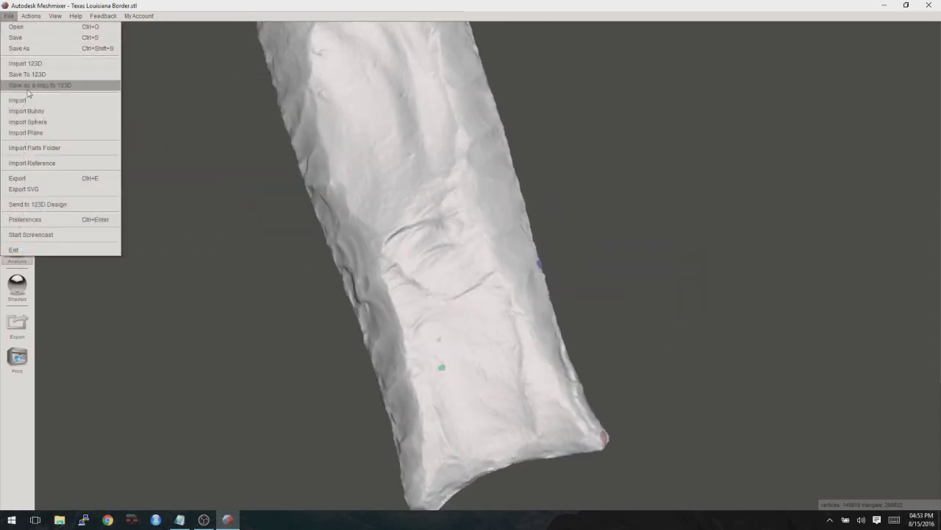
{"action": "left_click", "coordinate": [31, 189]}
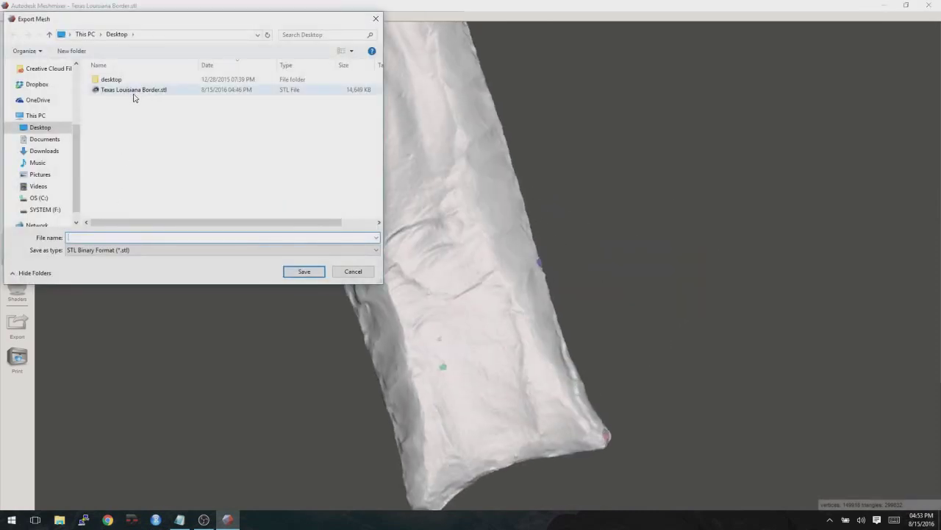
{"action": "left_click", "coordinate": [139, 91]}
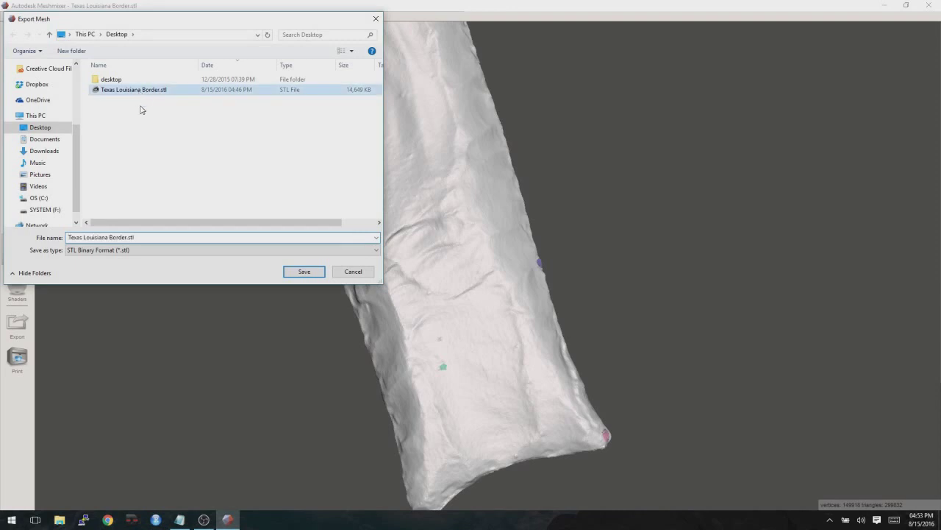
{"action": "left_click", "coordinate": [304, 271]}
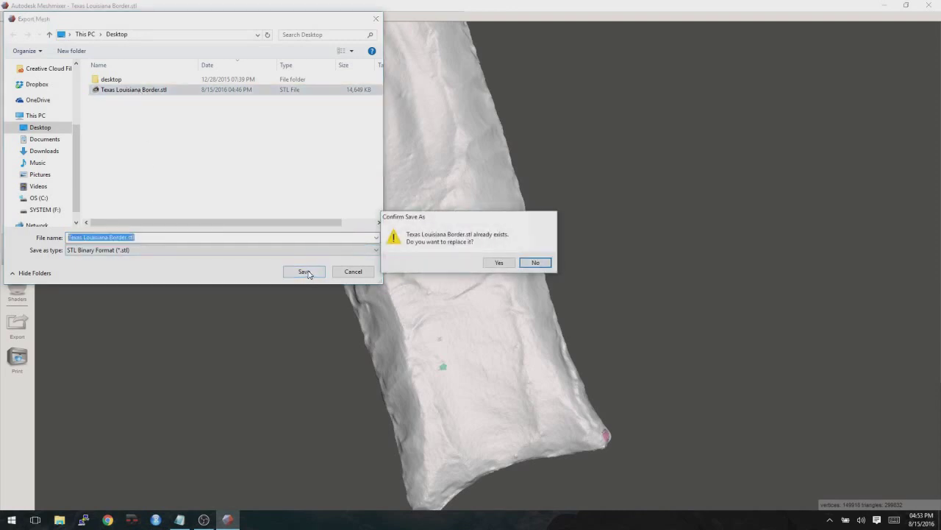
{"action": "left_click", "coordinate": [499, 263]}
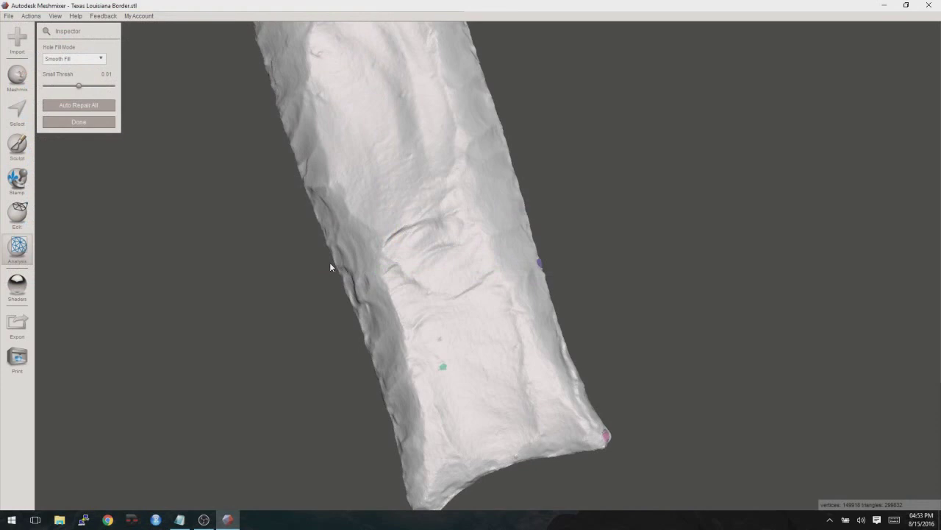
{"action": "left_click", "coordinate": [933, 6]}
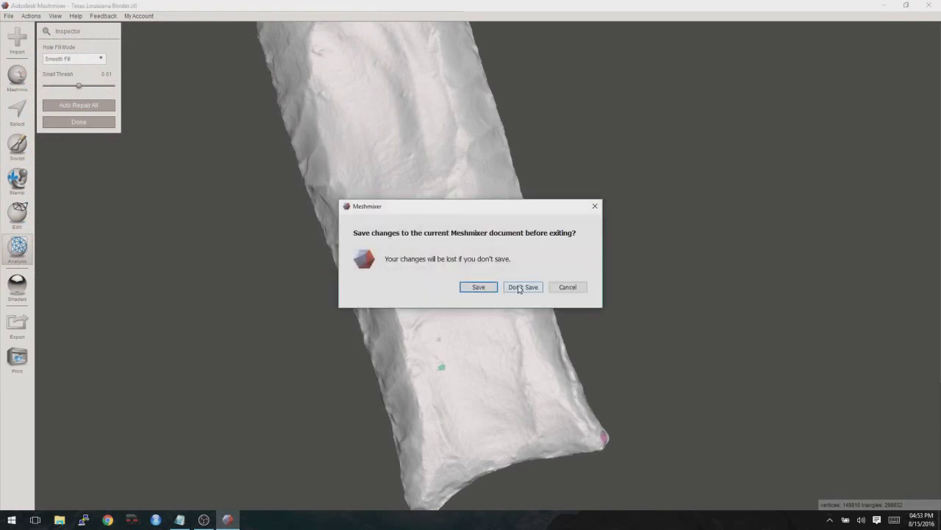
{"action": "left_click", "coordinate": [519, 286]}
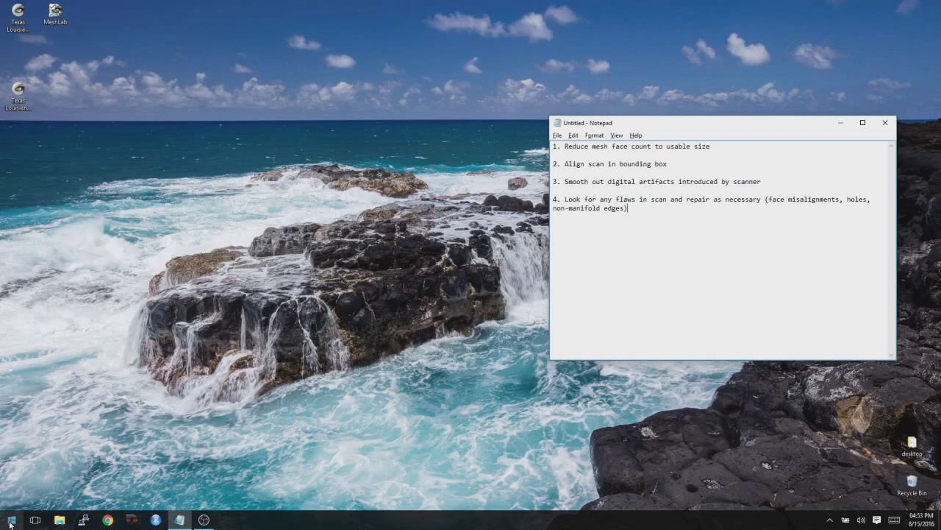
Launch MeshLab from a Start menu search for 'meshlab' and maximize its window
{"action": "left_click", "coordinate": [10, 522]}
{"action": "type", "text": "m"}
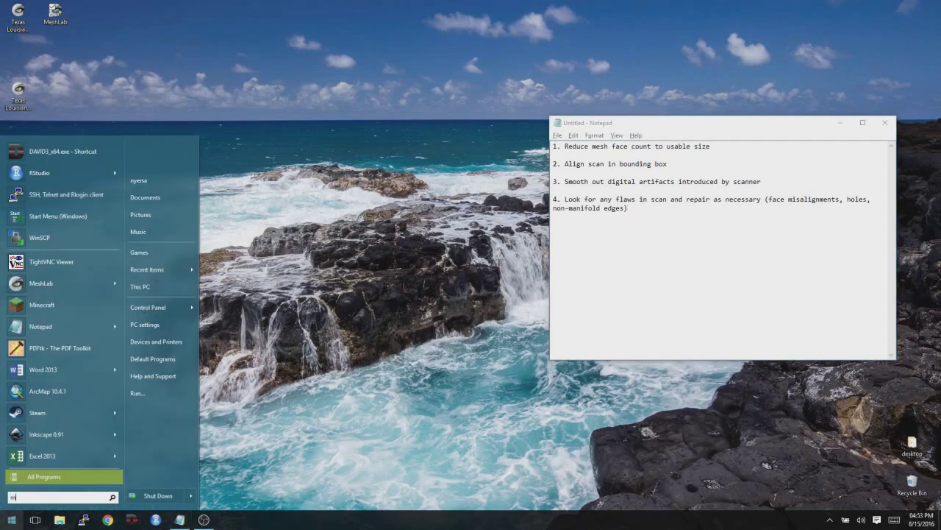
{"action": "type", "text": "eshla"}
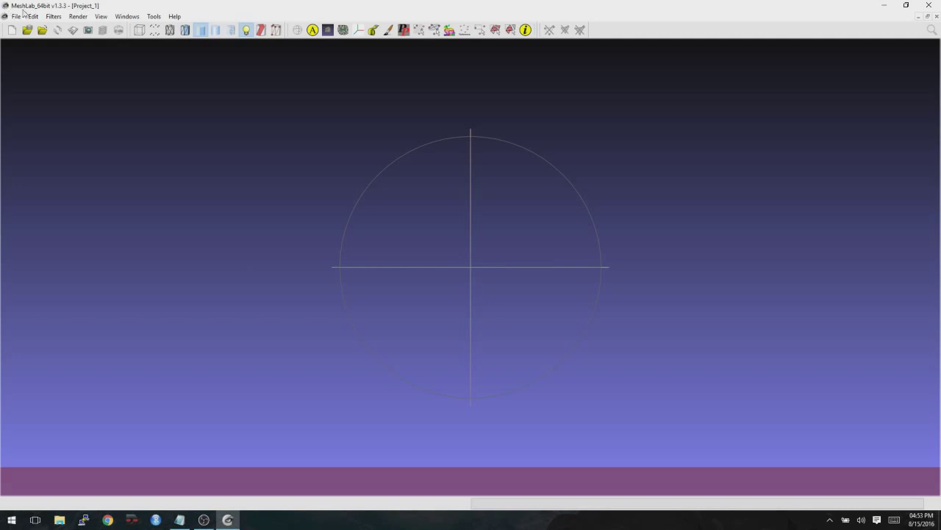
{"action": "double_click", "coordinate": [168, 7]}
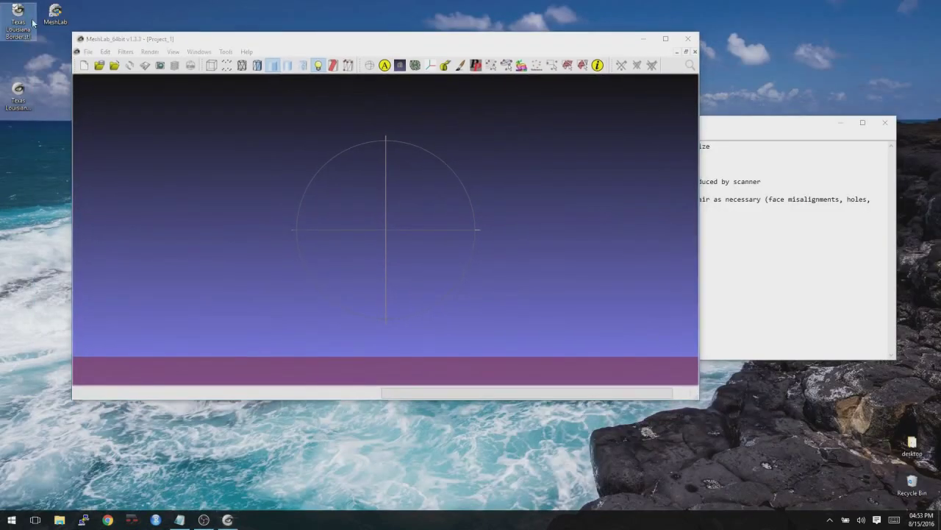
{"action": "left_click", "coordinate": [86, 53]}
{"action": "mouse_move", "coordinate": [147, 221]}
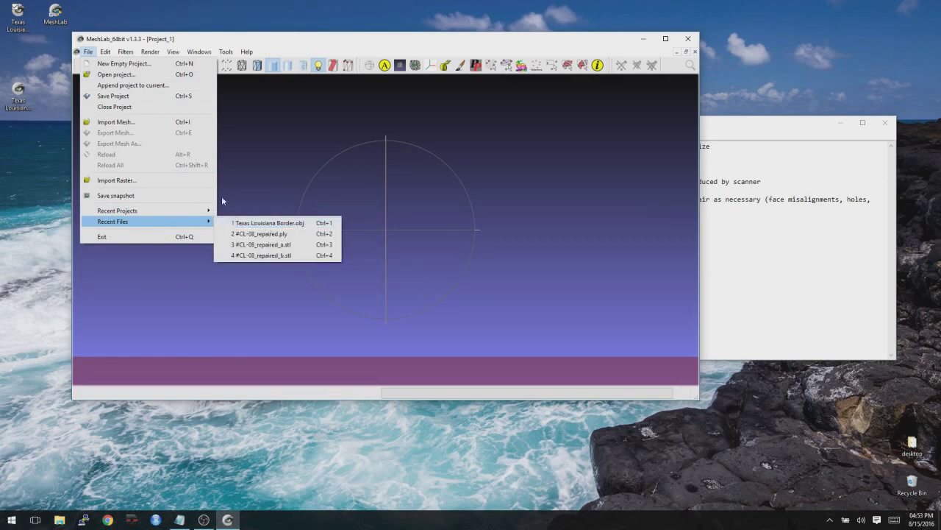
{"action": "left_click", "coordinate": [290, 33]}
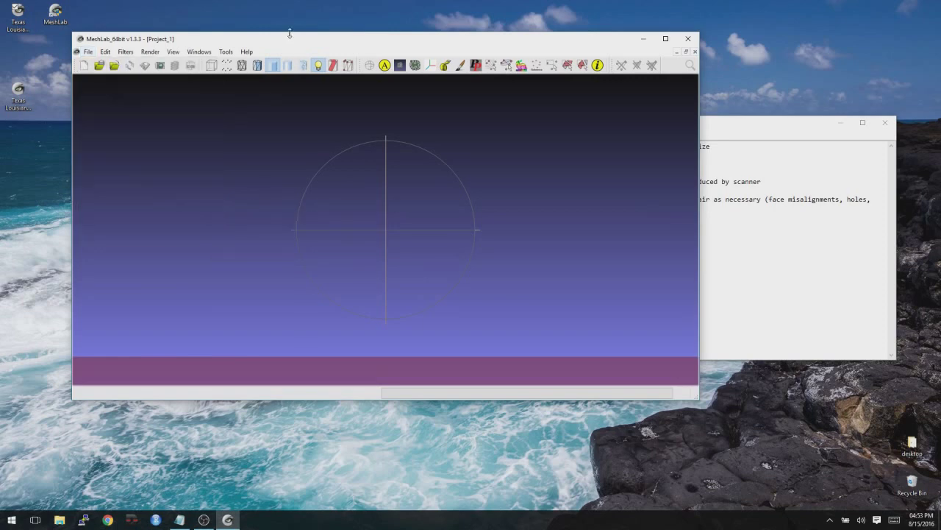
{"action": "left_click", "coordinate": [664, 38]}
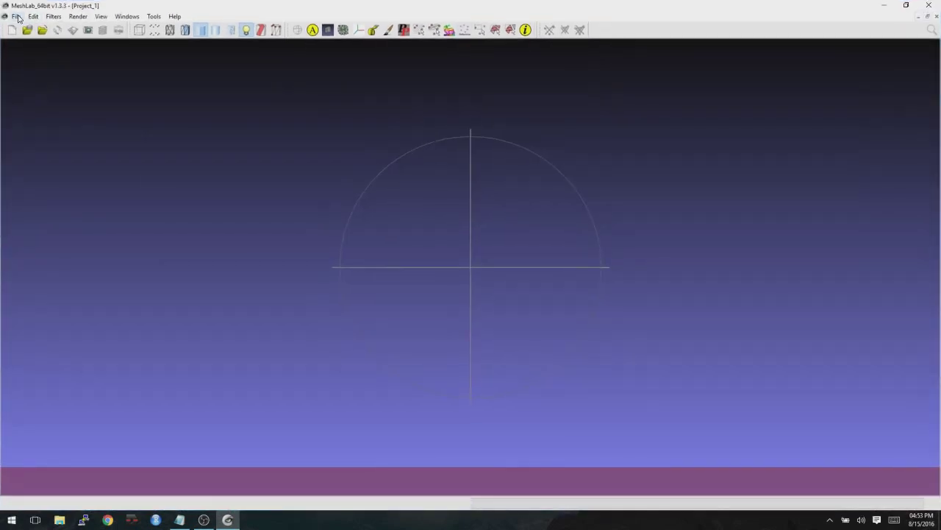
{"action": "left_click", "coordinate": [16, 16]}
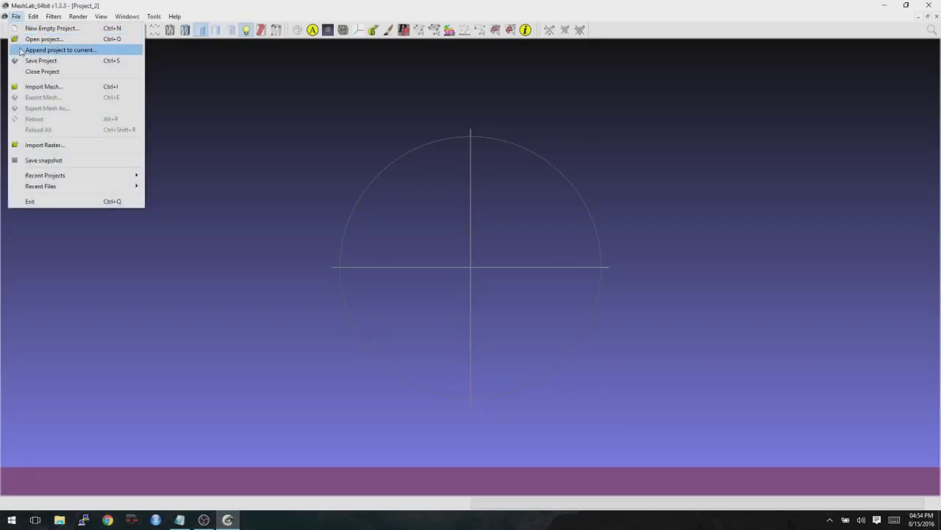
Import Texas Louisiana Border.stl from the Desktop, unifying duplicated vertices
{"action": "left_click", "coordinate": [26, 83]}
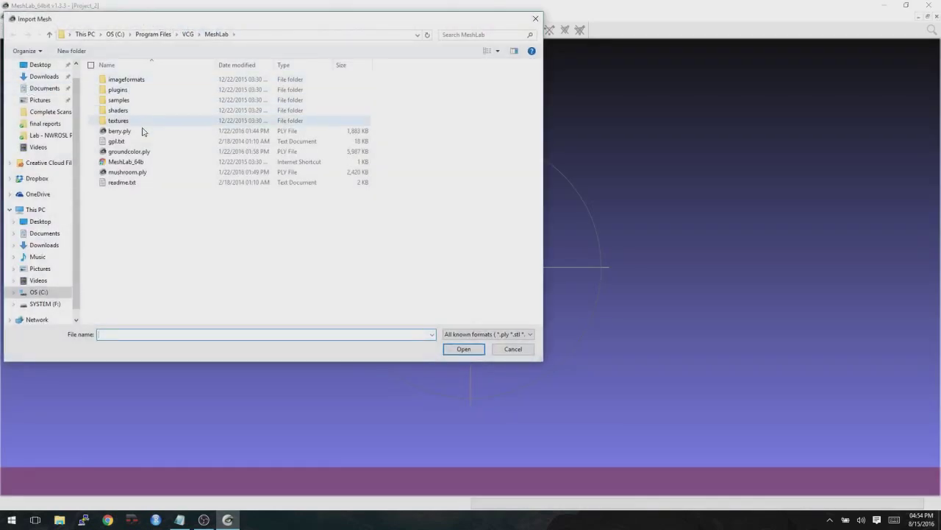
{"action": "left_click", "coordinate": [44, 66]}
{"action": "left_click", "coordinate": [163, 91]}
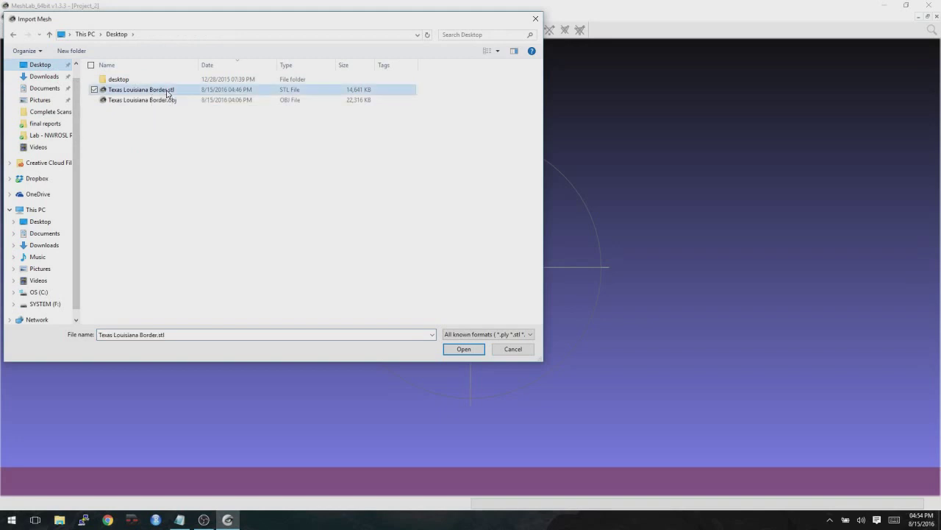
{"action": "left_click", "coordinate": [466, 349]}
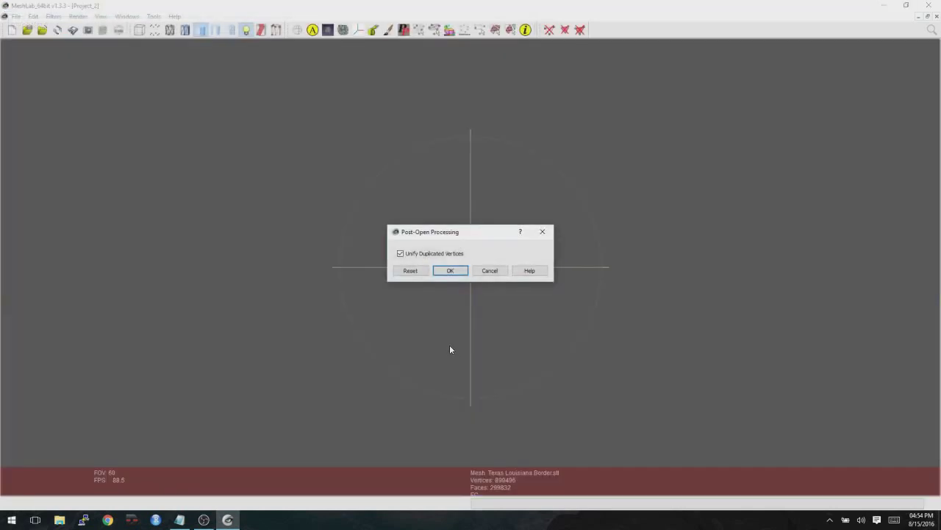
{"action": "left_click", "coordinate": [462, 274]}
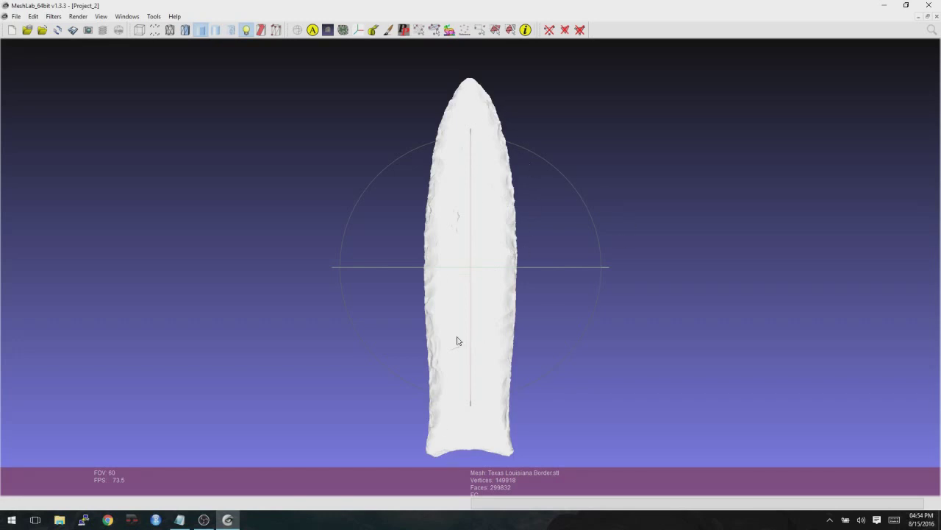
Display the model in a uniform Per Mesh colour and rotate it into a face-on view
{"action": "left_click", "coordinate": [78, 16]}
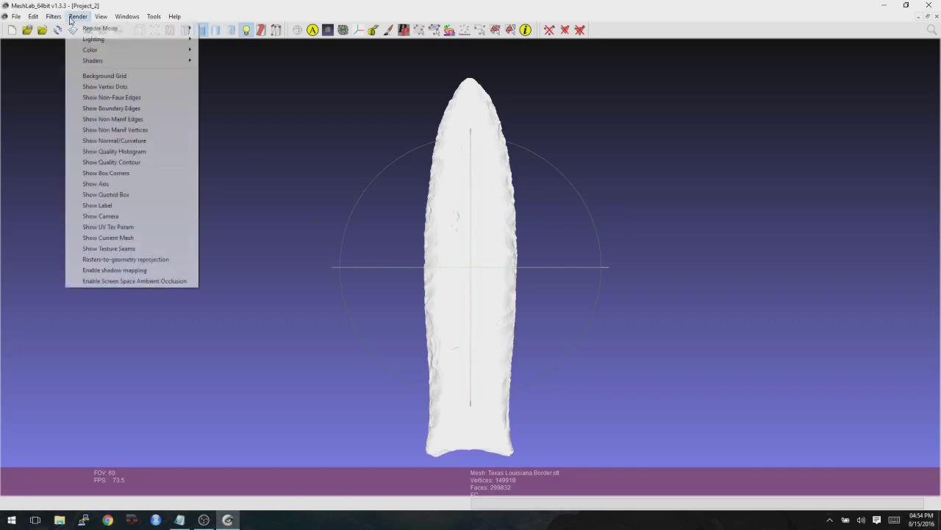
{"action": "mouse_move", "coordinate": [169, 50]}
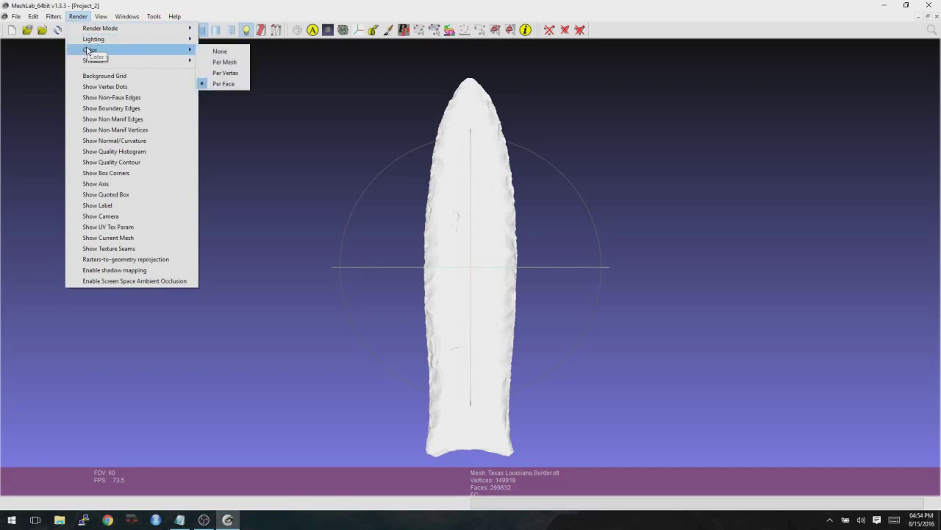
{"action": "left_click", "coordinate": [227, 62]}
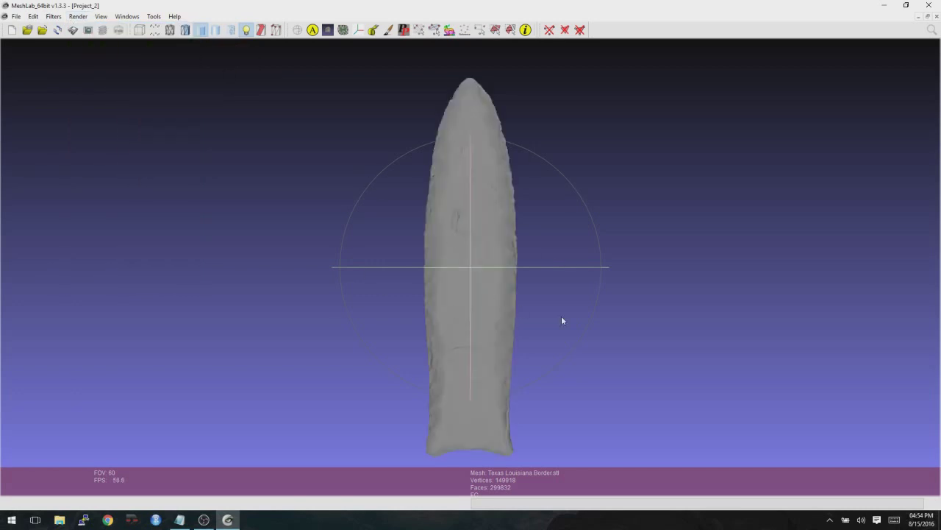
{"action": "left_click_drag", "start_coordinate": [478, 372], "coordinate": [683, 255]}
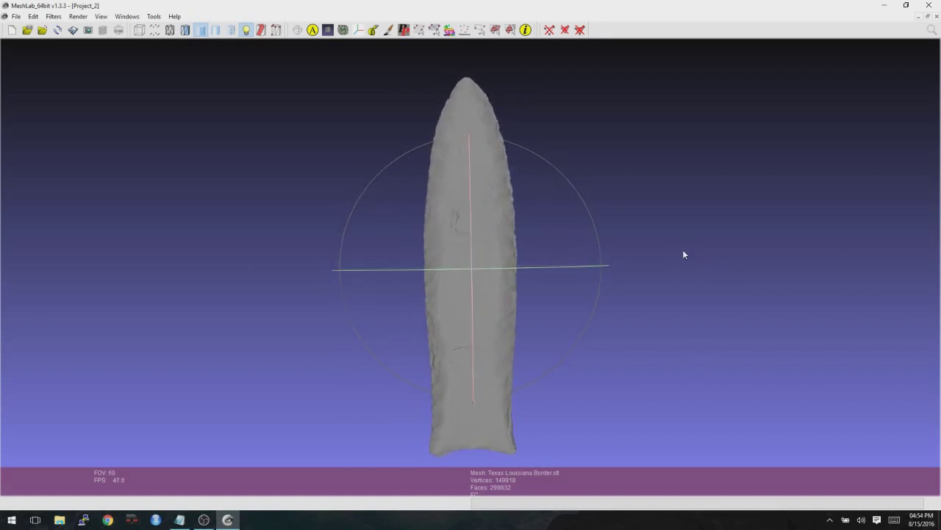
{"action": "left_click_drag", "start_coordinate": [709, 215], "coordinate": [651, 268]}
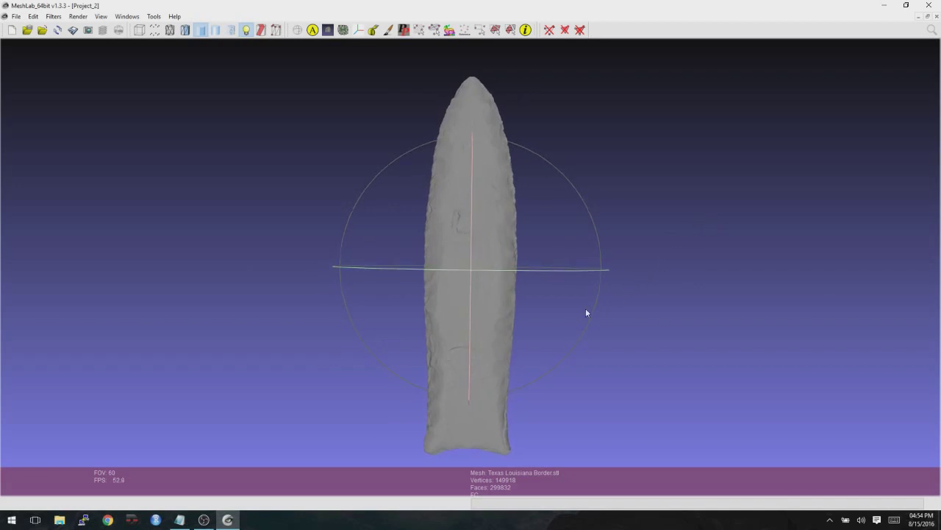
{"action": "left_click_drag", "start_coordinate": [606, 300], "coordinate": [636, 299]}
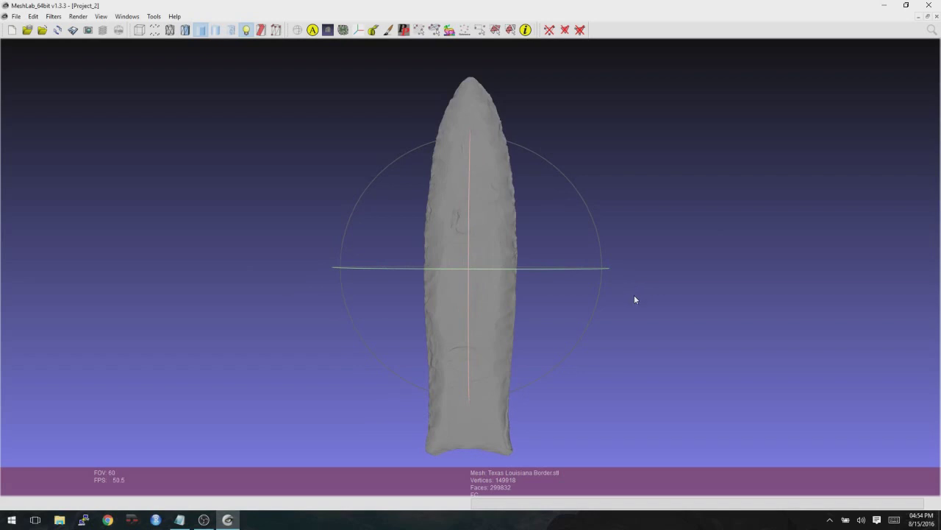
Paint the scan's visible face black from tip to base with a hardness 100, size 100 brush
{"action": "left_click", "coordinate": [390, 32]}
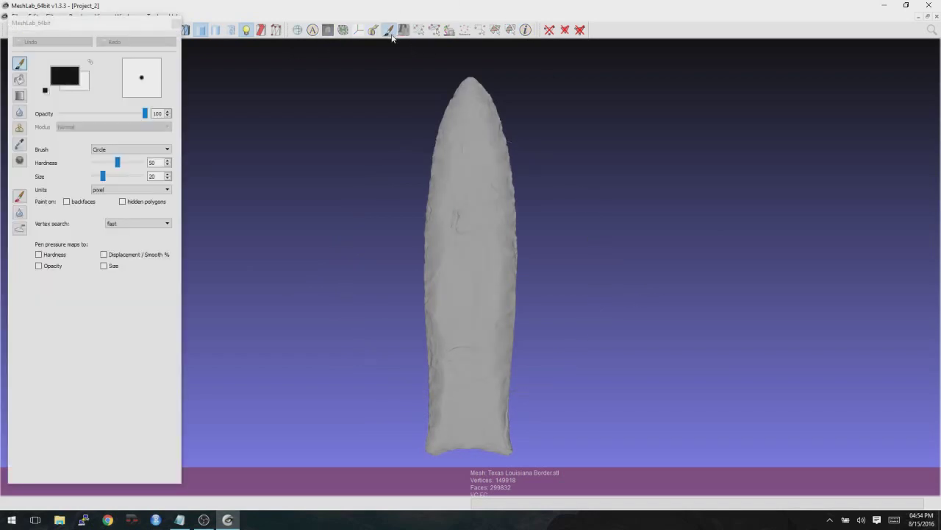
{"action": "left_click", "coordinate": [116, 167]}
{"action": "scroll", "coordinate": [116, 170], "scroll_direction": "up", "scroll_amount": 5}
{"action": "left_click_drag", "start_coordinate": [102, 179], "coordinate": [151, 188]}
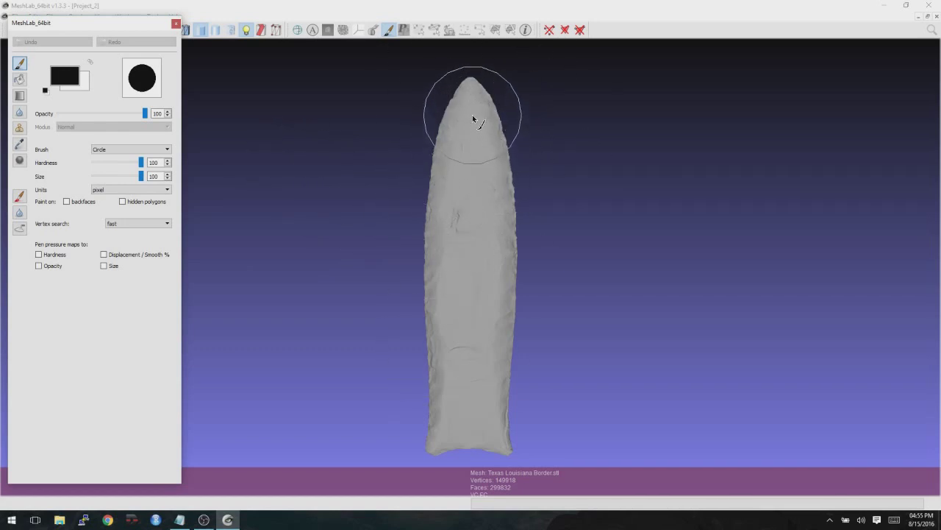
{"action": "left_click", "coordinate": [643, 231]}
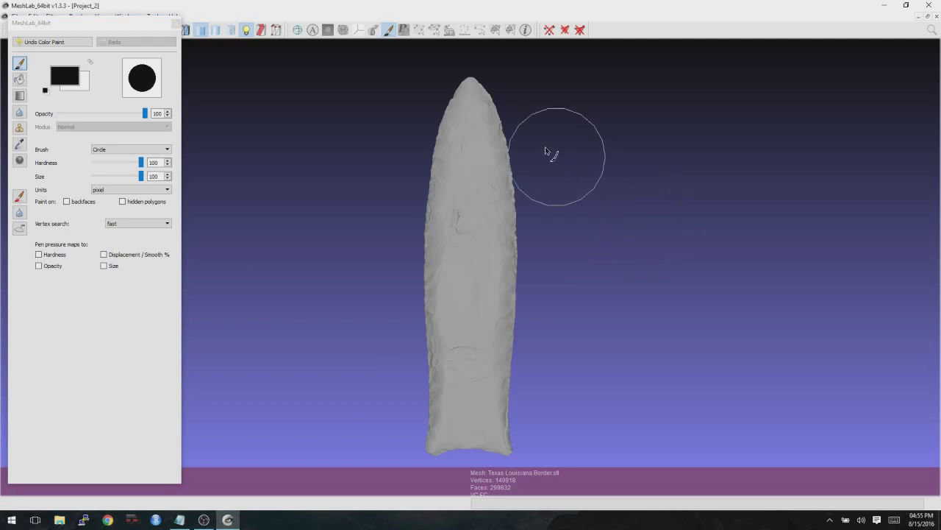
{"action": "mouse_move", "coordinate": [451, 88]}
{"action": "left_mouse_down"}
{"action": "mouse_move", "coordinate": [471, 123]}
{"action": "mouse_move", "coordinate": [502, 345]}
{"action": "mouse_move", "coordinate": [491, 440]}
{"action": "mouse_move", "coordinate": [434, 425]}
{"action": "mouse_move", "coordinate": [437, 189]}
{"action": "mouse_move", "coordinate": [464, 122]}
{"action": "mouse_move", "coordinate": [519, 293]}
{"action": "mouse_move", "coordinate": [441, 353]}
{"action": "mouse_move", "coordinate": [431, 194]}
{"action": "left_mouse_up"}
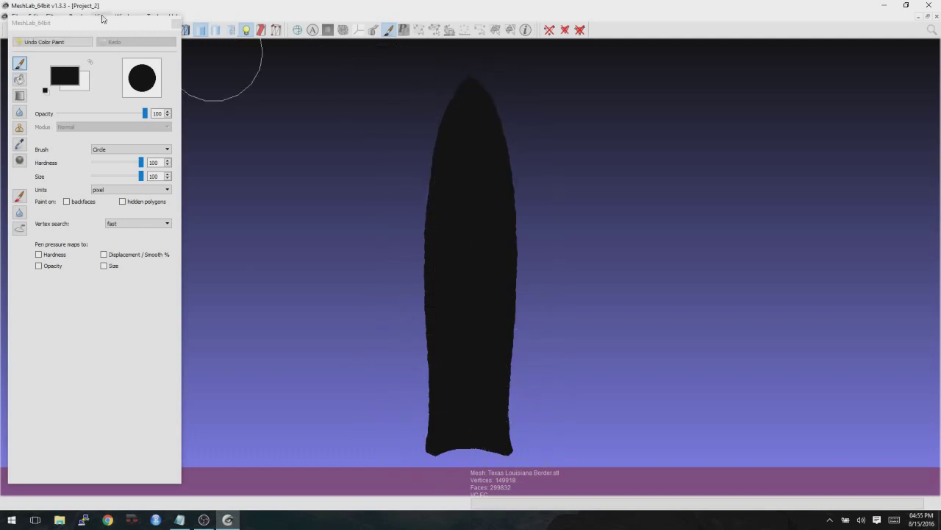
Duplicate the scan into a Texas Louisiana Border.stl_copy layer and make the original layer current
{"action": "left_click", "coordinate": [175, 23]}
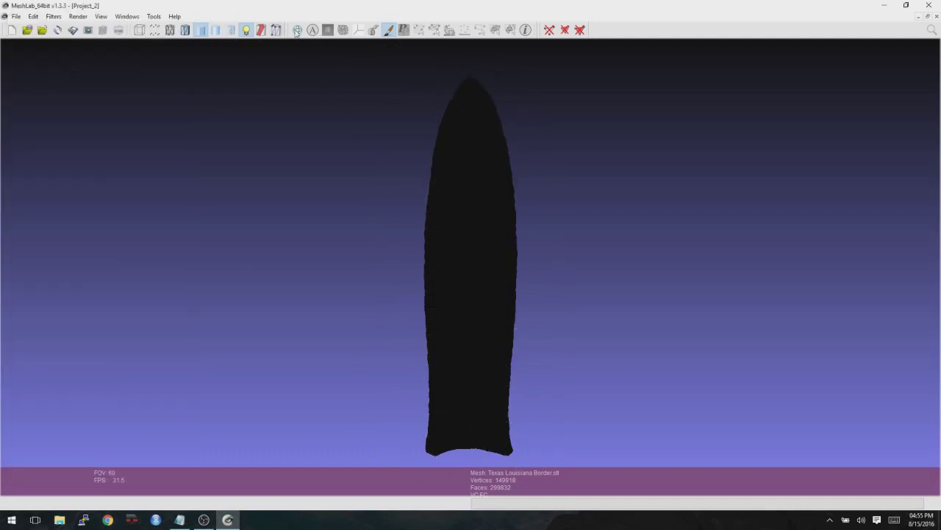
{"action": "left_click", "coordinate": [390, 29]}
{"action": "left_click", "coordinate": [200, 30]}
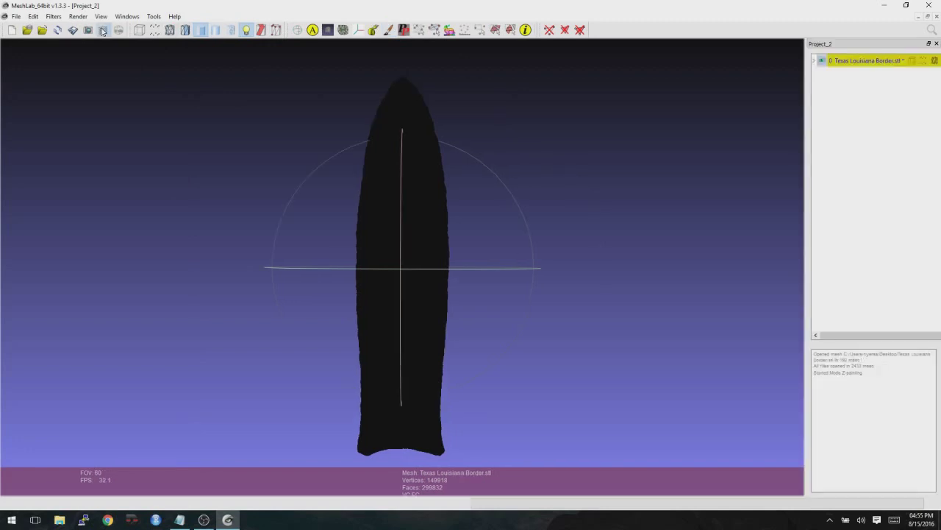
{"action": "right_click", "coordinate": [794, 64]}
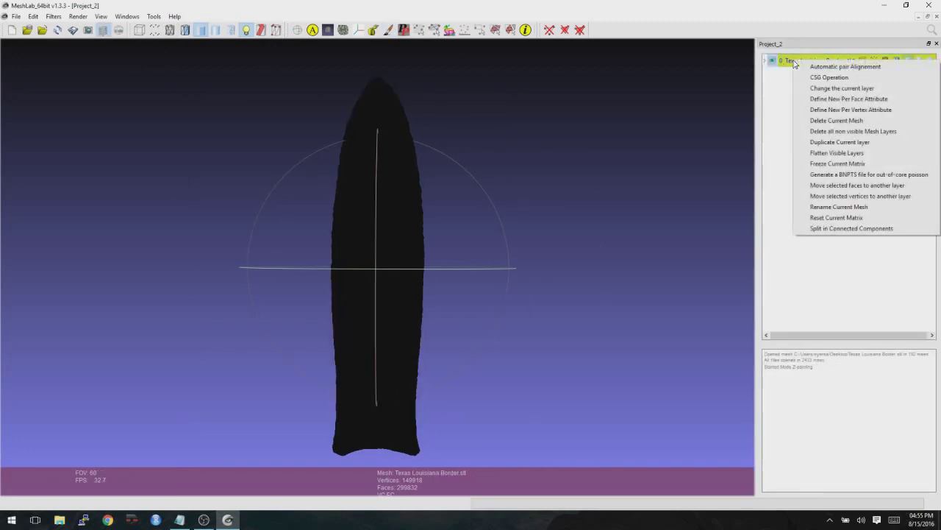
{"action": "left_click", "coordinate": [855, 143]}
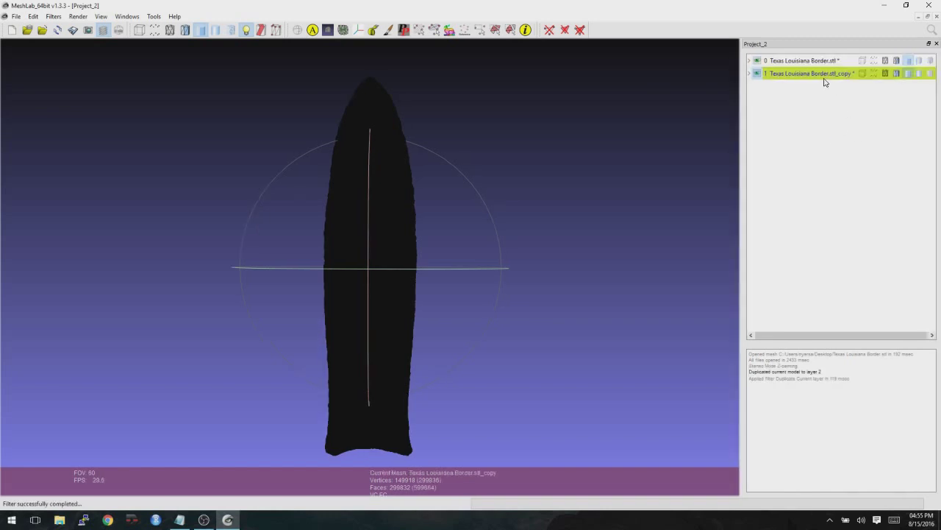
{"action": "left_click", "coordinate": [806, 60]}
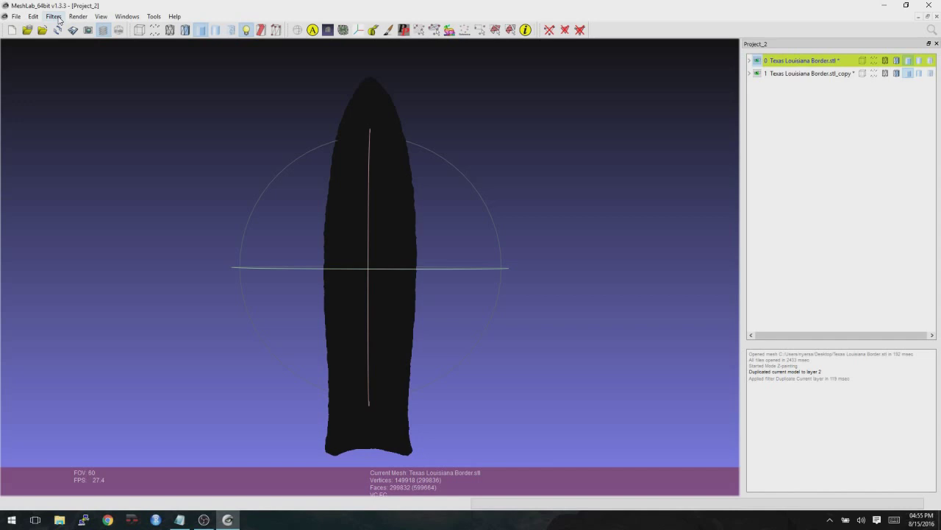
Select all black (#000000) faces on the original layer with Select Faces by Color
{"action": "left_click", "coordinate": [54, 17]}
{"action": "mouse_move", "coordinate": [71, 56]}
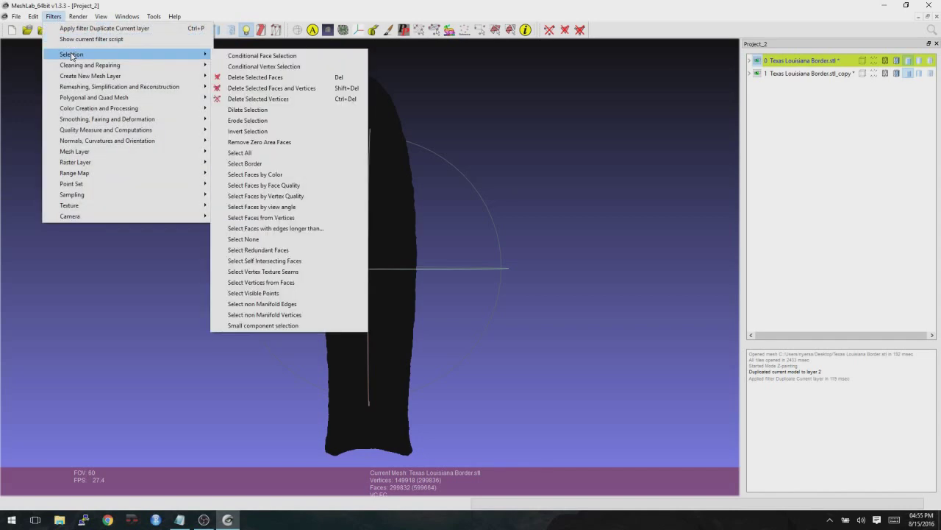
{"action": "left_click", "coordinate": [306, 176]}
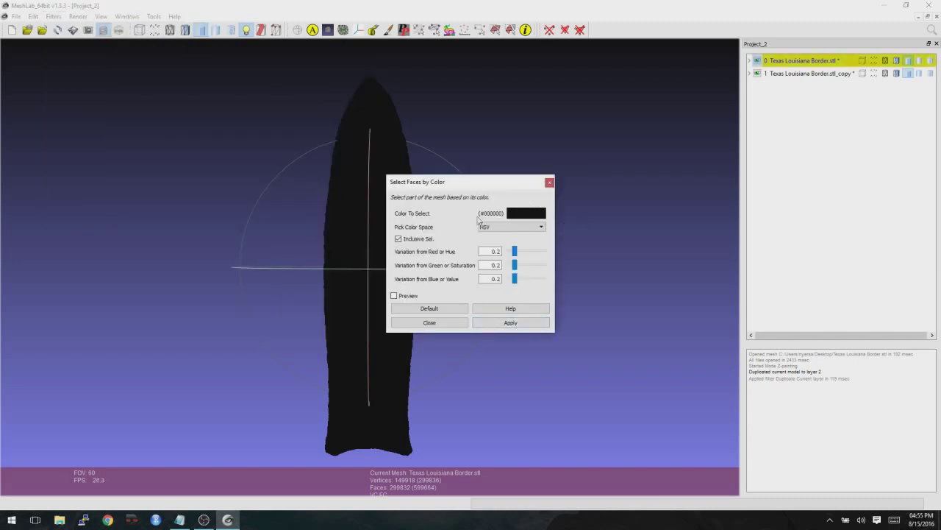
{"action": "left_click", "coordinate": [536, 323]}
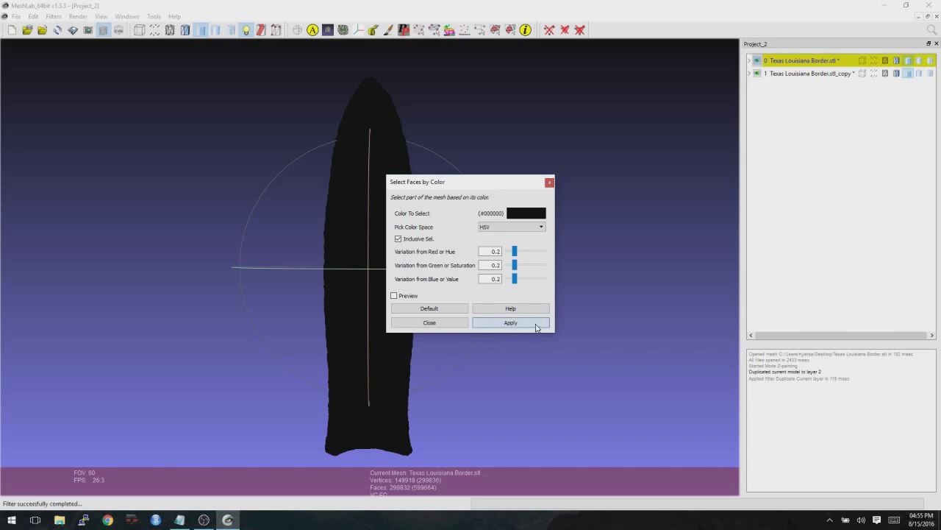
Delete the selected black faces from the original layer, leaving 75684 vertices and 149857 faces
{"action": "left_click", "coordinate": [440, 324]}
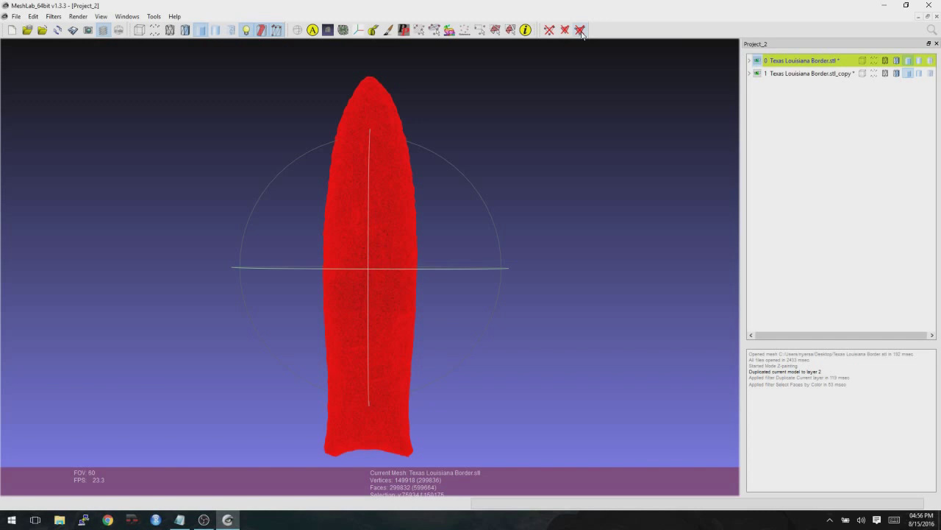
{"action": "left_click", "coordinate": [580, 30]}
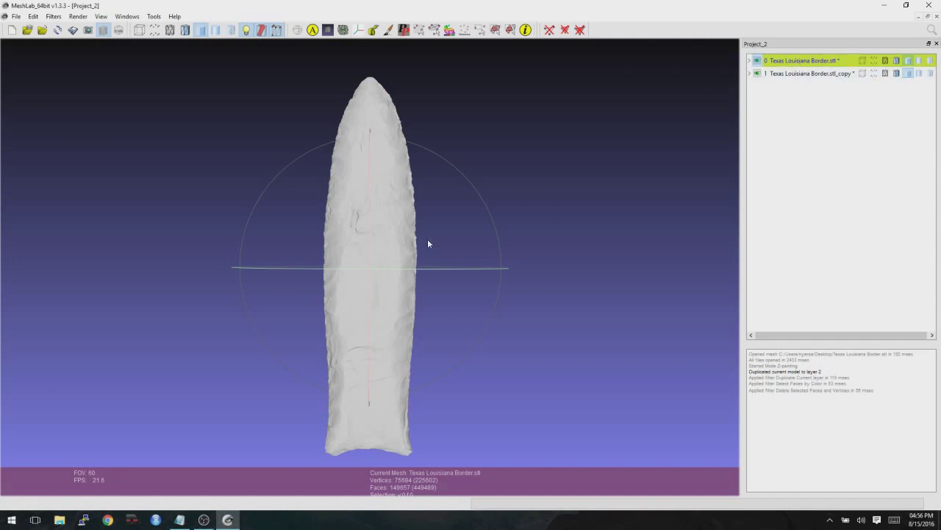
{"action": "left_click", "coordinate": [759, 74]}
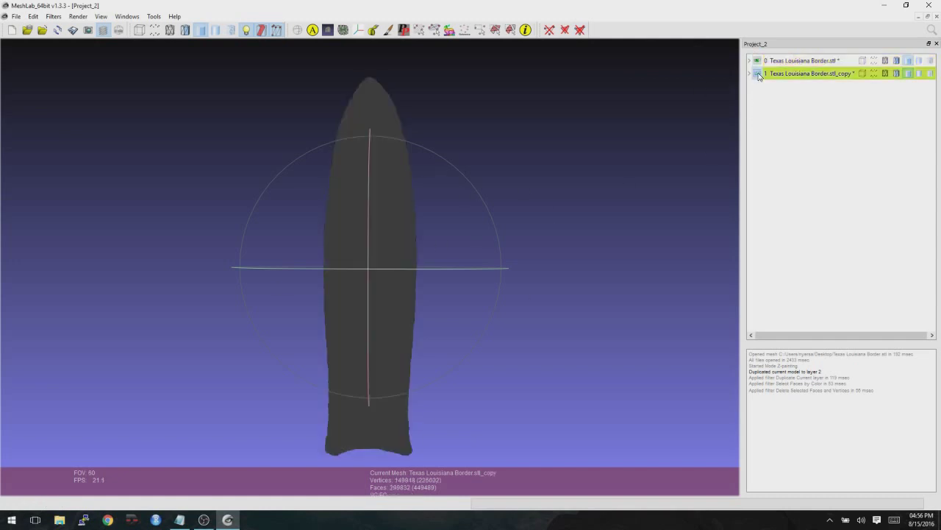
Hide the original layer and select the black-painted faces on the copy layer by colour
{"action": "left_click", "coordinate": [757, 73]}
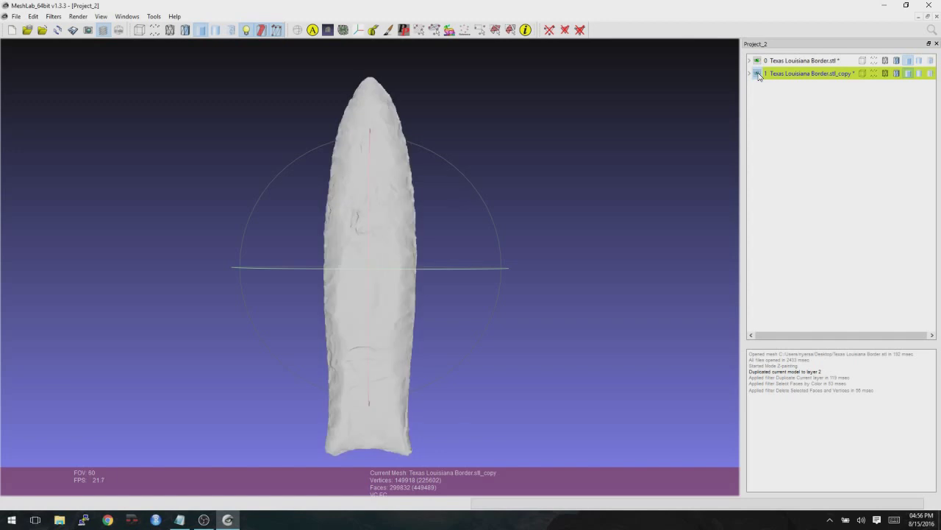
{"action": "left_click", "coordinate": [786, 76]}
{"action": "left_click", "coordinate": [55, 16]}
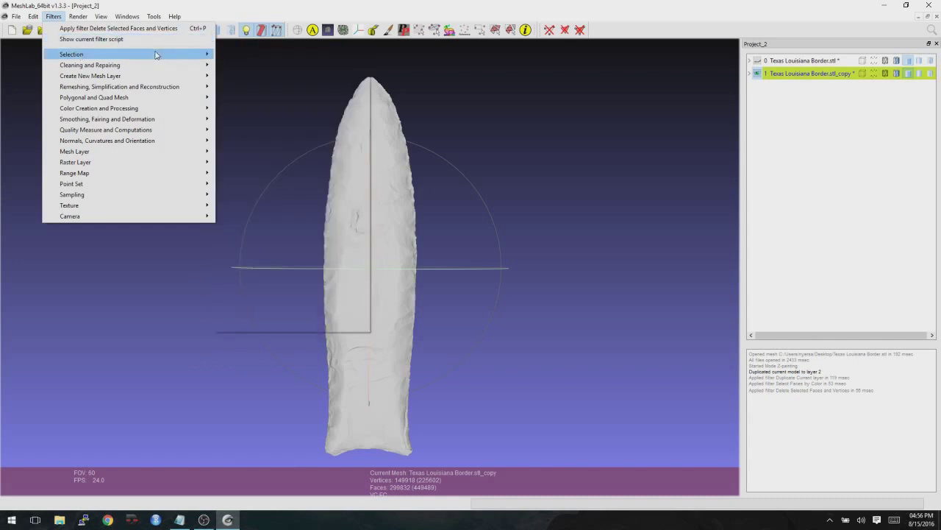
{"action": "mouse_move", "coordinate": [157, 55]}
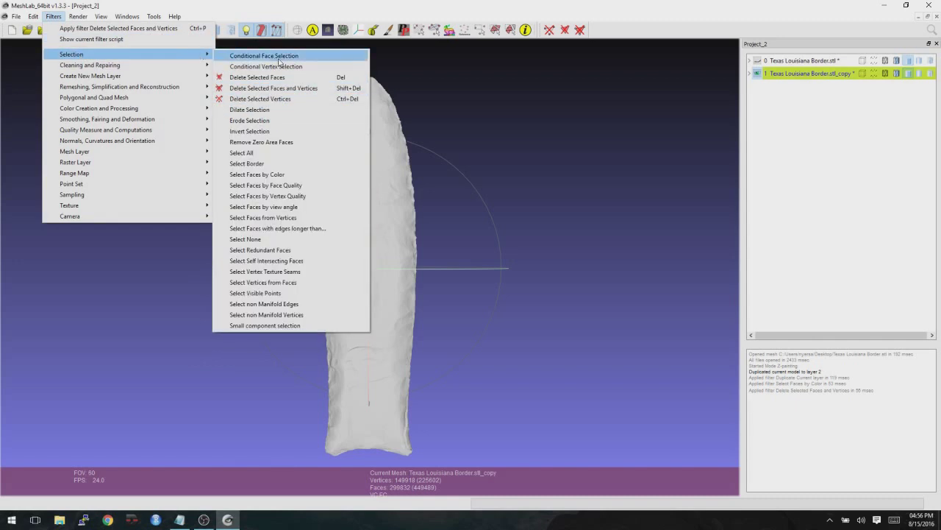
{"action": "left_click", "coordinate": [299, 174]}
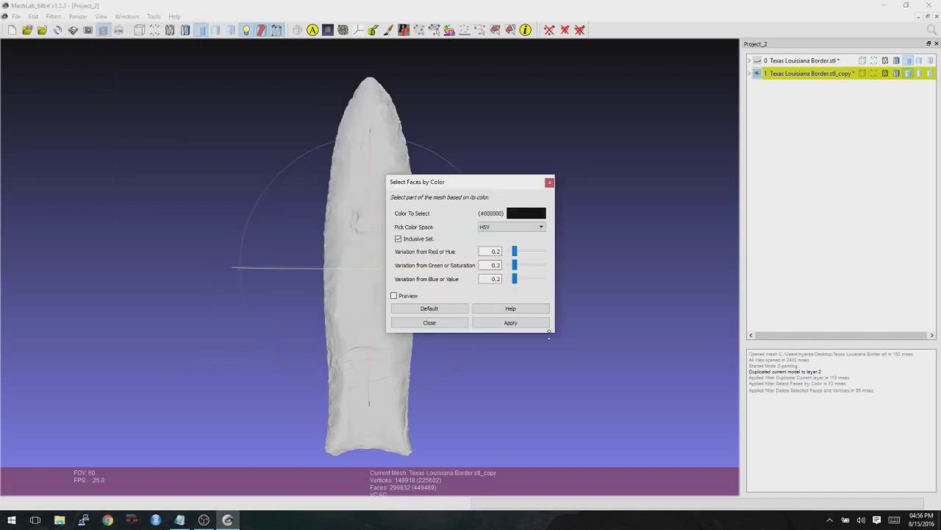
{"action": "left_click", "coordinate": [537, 323]}
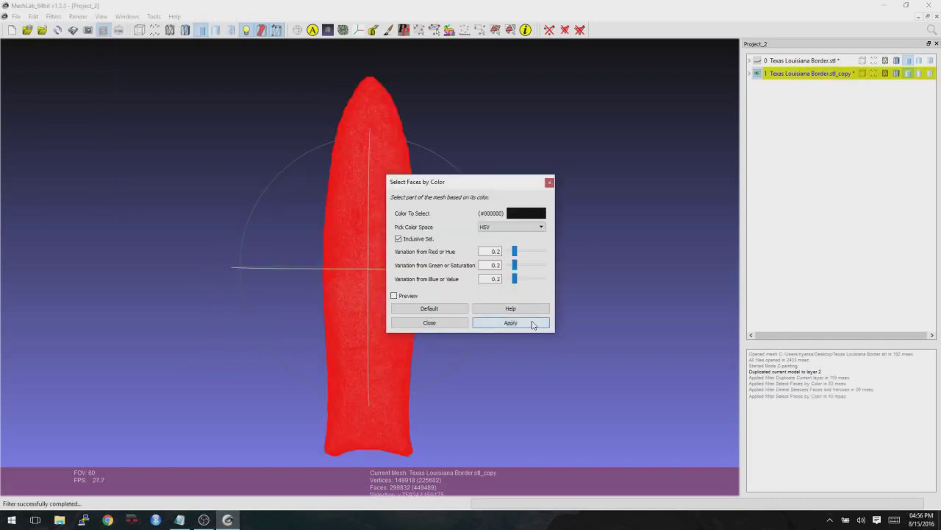
{"action": "left_click", "coordinate": [459, 322]}
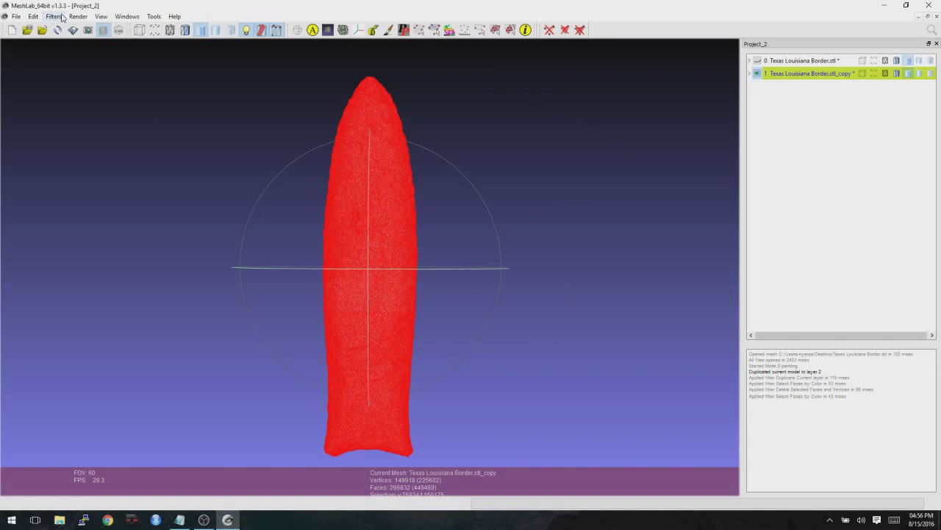
Invert the copy's selection and delete the unpainted faces, keeping only its black half
{"action": "left_click", "coordinate": [53, 16]}
{"action": "mouse_move", "coordinate": [62, 54]}
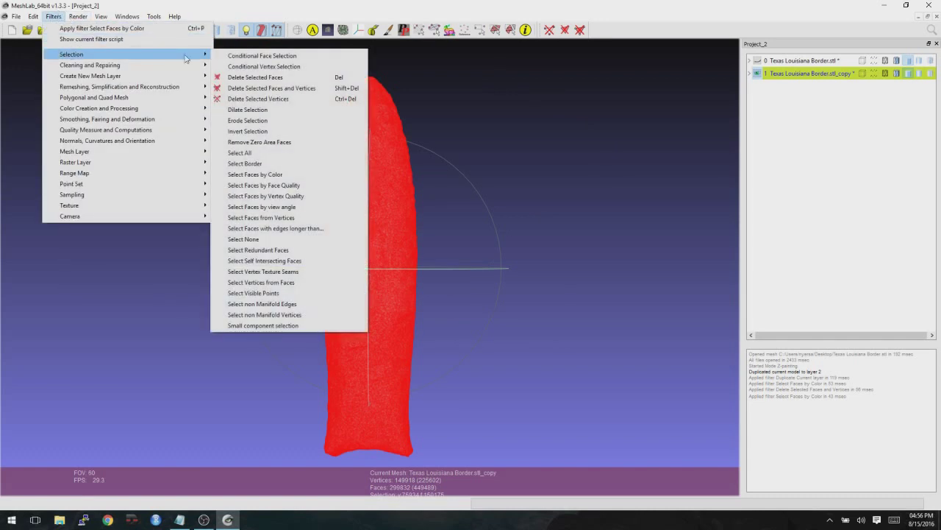
{"action": "left_click", "coordinate": [259, 122]}
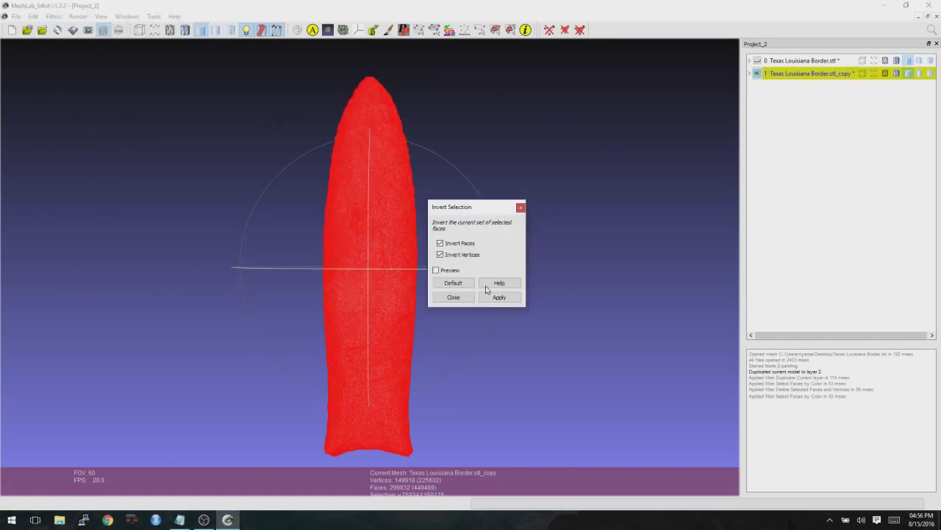
{"action": "left_click", "coordinate": [499, 297]}
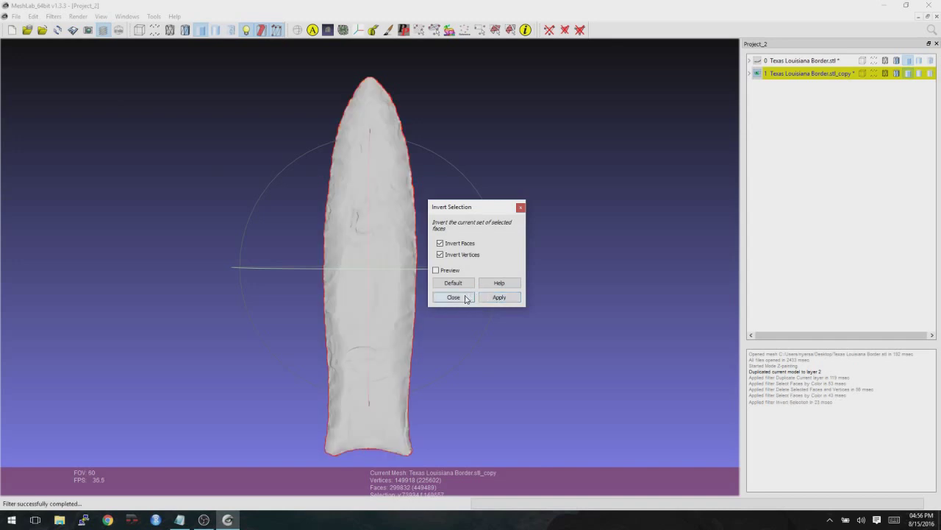
{"action": "left_click", "coordinate": [465, 297]}
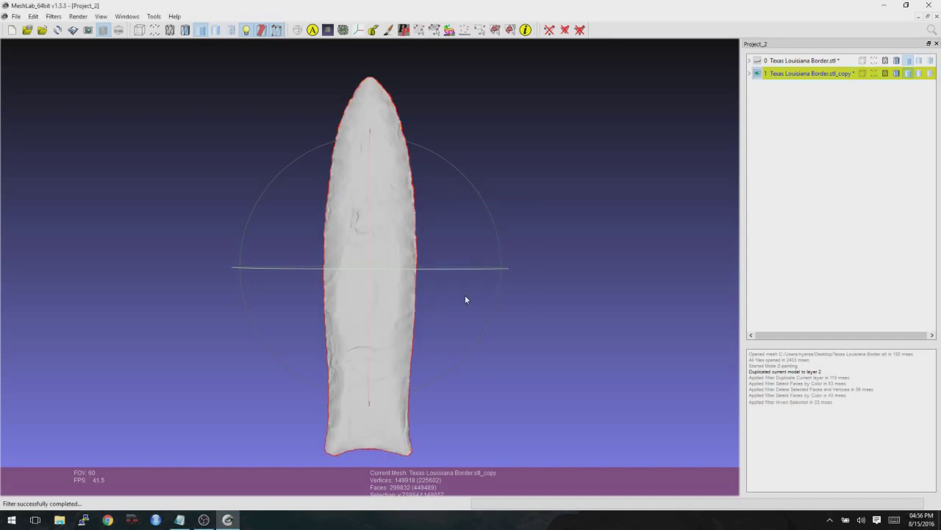
{"action": "left_click", "coordinate": [579, 30]}
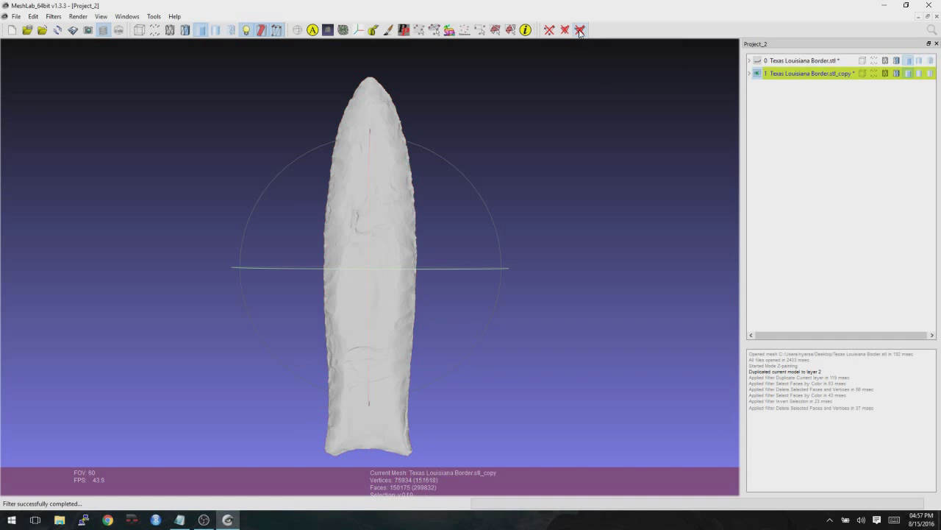
{"action": "left_click_drag", "start_coordinate": [380, 295], "coordinate": [530, 249]}
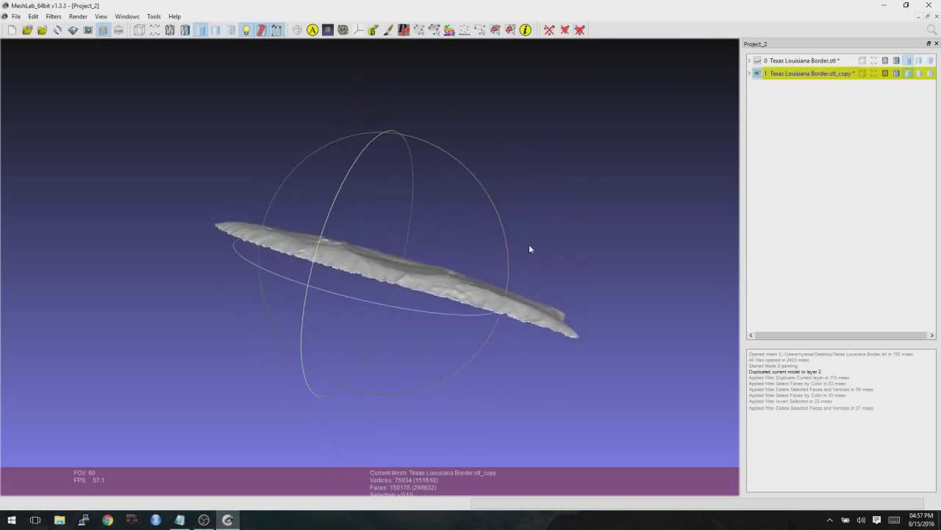
{"action": "left_click", "coordinate": [757, 61]}
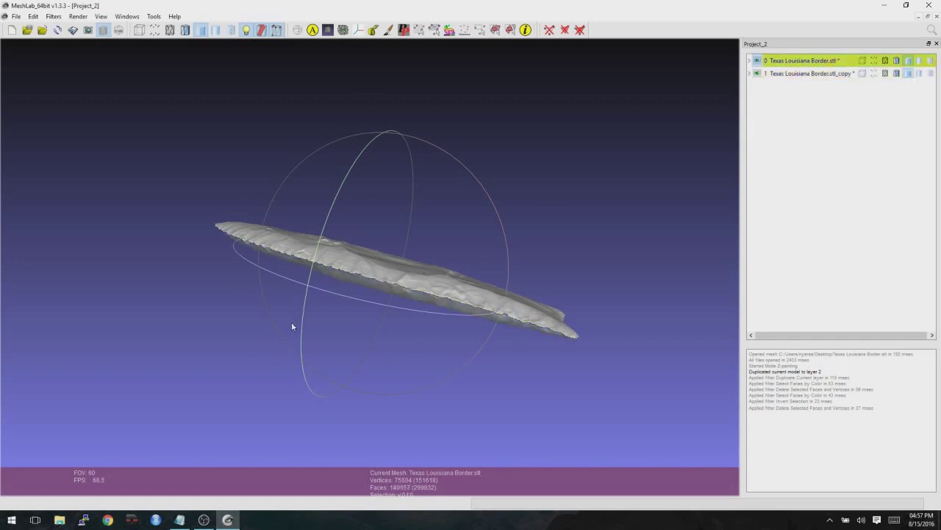
{"action": "left_click_drag", "start_coordinate": [292, 322], "coordinate": [551, 250]}
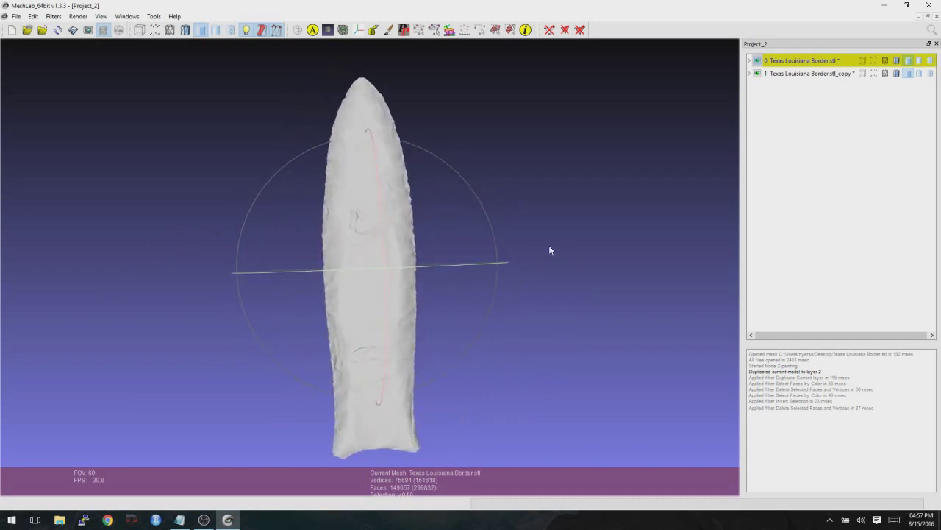
Export the original half as Texas Louisiana Border_a.stl with face colour and colour encoding off
{"action": "left_click", "coordinate": [16, 16]}
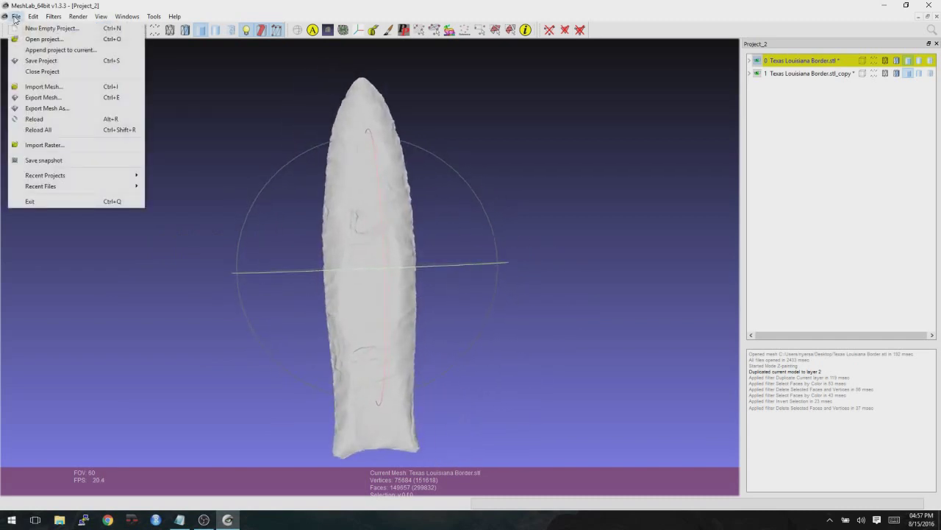
{"action": "left_click", "coordinate": [47, 109]}
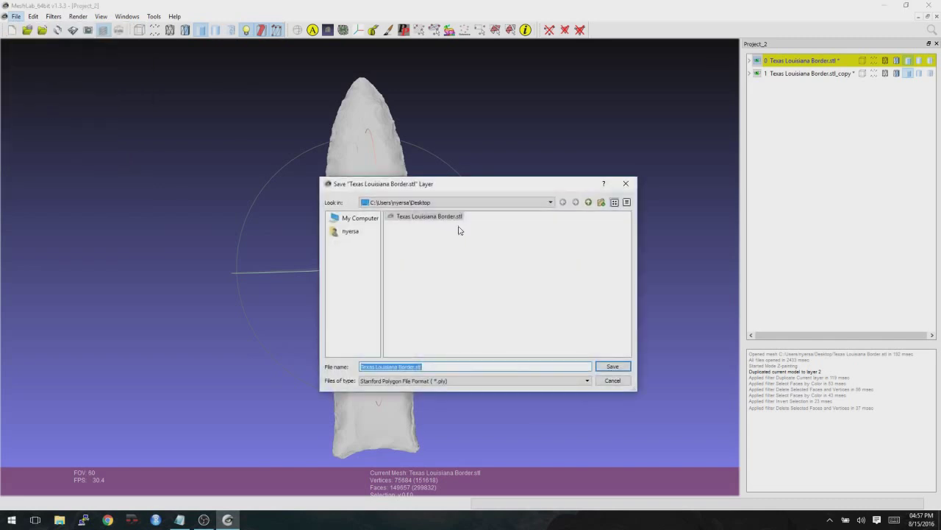
{"action": "left_click", "coordinate": [417, 366]}
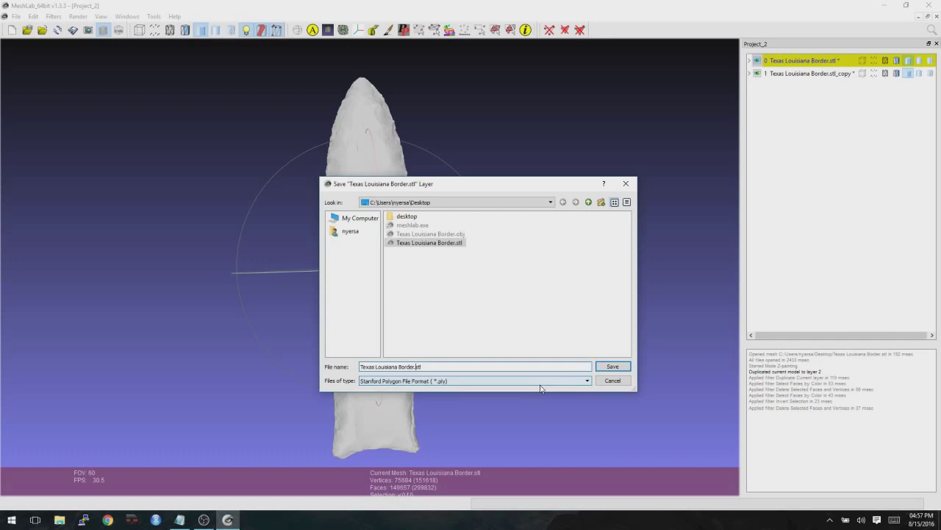
{"action": "type", "text": "_s"}
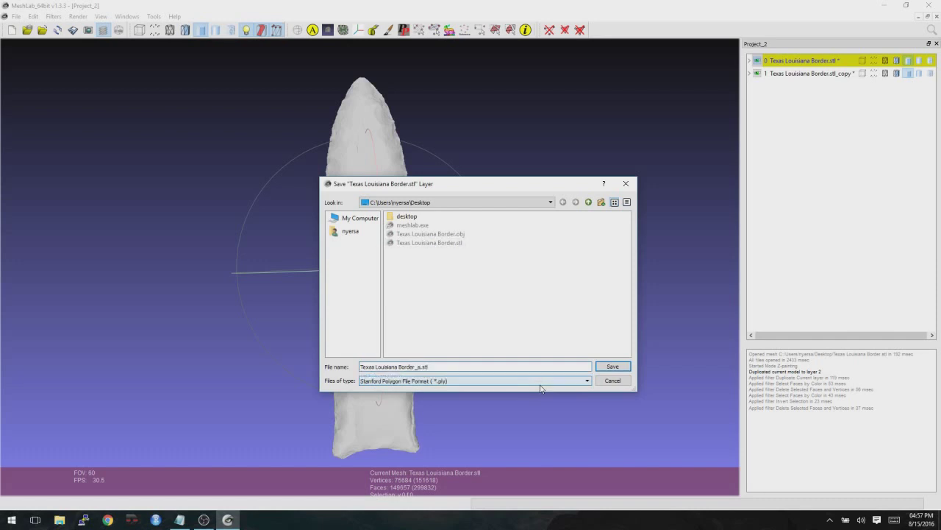
{"action": "left_click", "coordinate": [547, 381]}
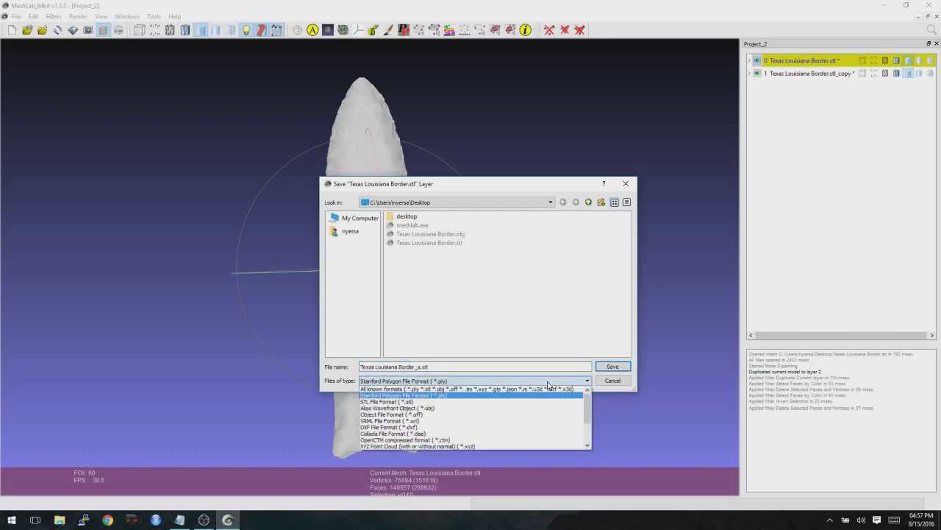
{"action": "left_click", "coordinate": [455, 403]}
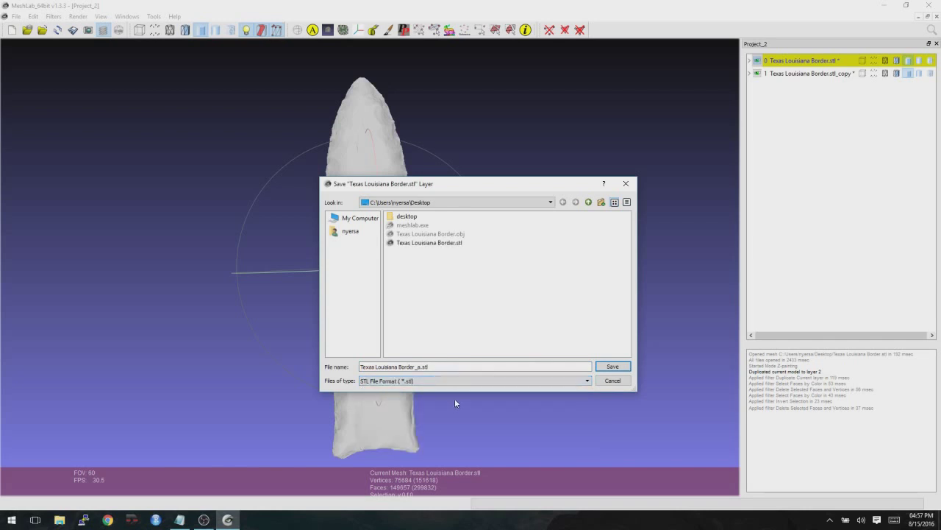
{"action": "left_click", "coordinate": [615, 366]}
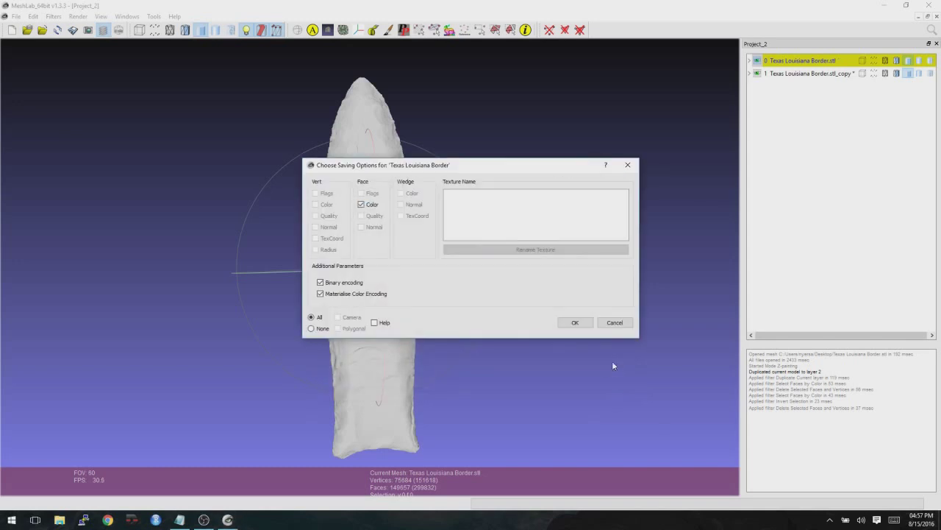
{"action": "left_click", "coordinate": [372, 209]}
{"action": "left_click", "coordinate": [364, 295]}
{"action": "left_click", "coordinate": [574, 322]}
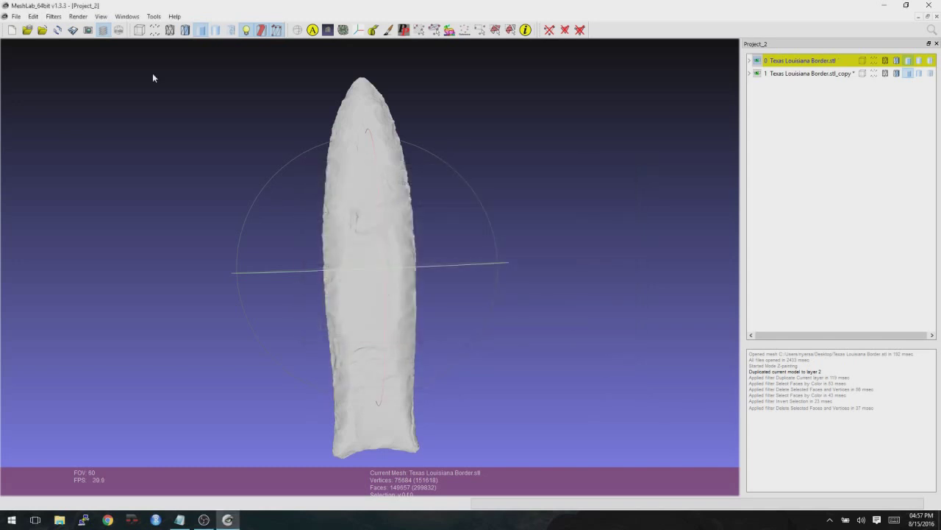
Export the same half as the Texas Louisiana Border_a.xyz point cloud without vertex normals
{"action": "left_click", "coordinate": [15, 16]}
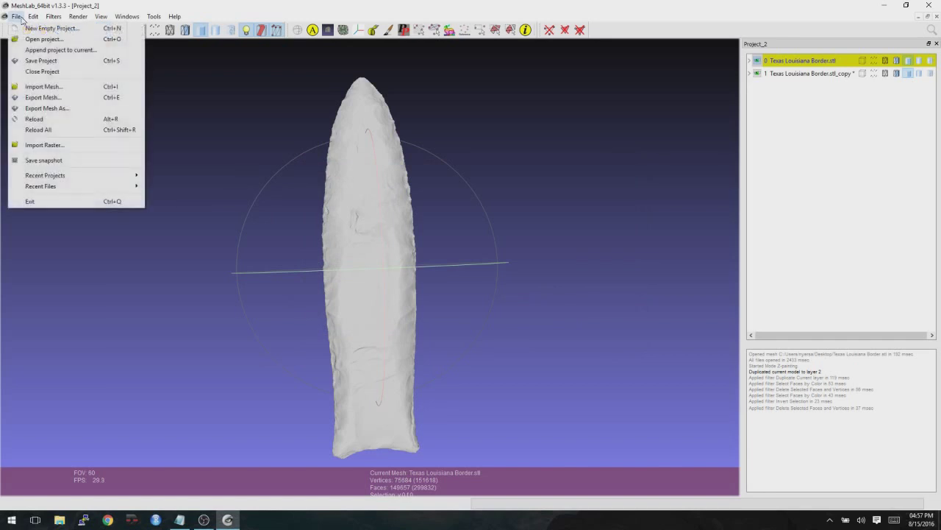
{"action": "left_click", "coordinate": [43, 109]}
{"action": "left_click", "coordinate": [408, 381]}
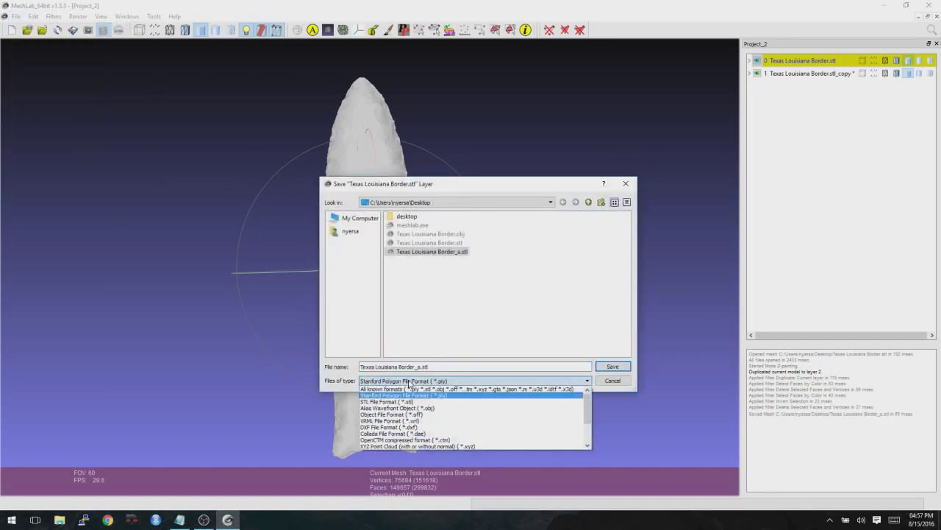
{"action": "left_click", "coordinate": [435, 446]}
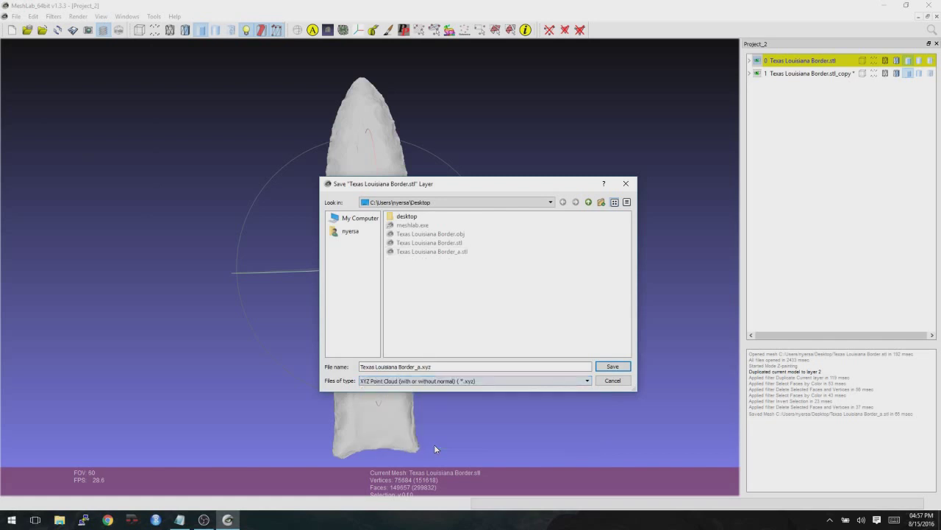
{"action": "left_click", "coordinate": [427, 367]}
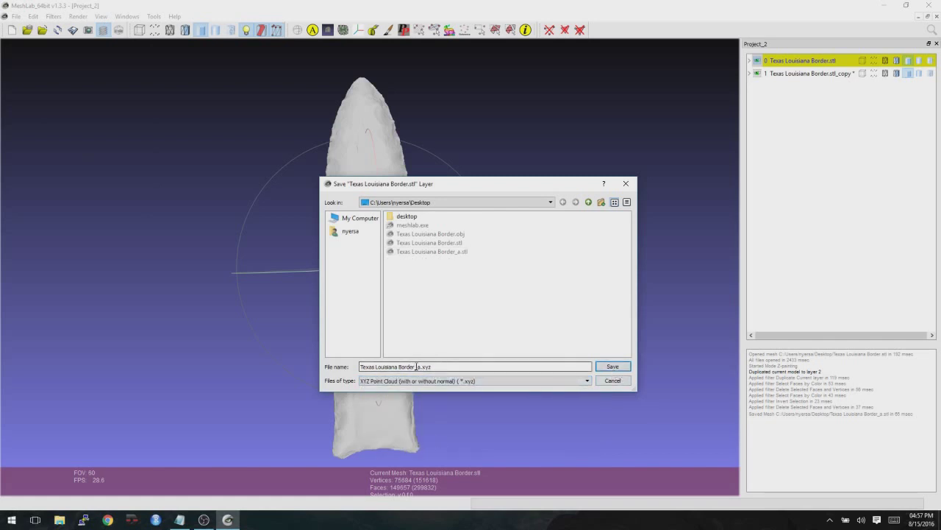
{"action": "left_click", "coordinate": [606, 366]}
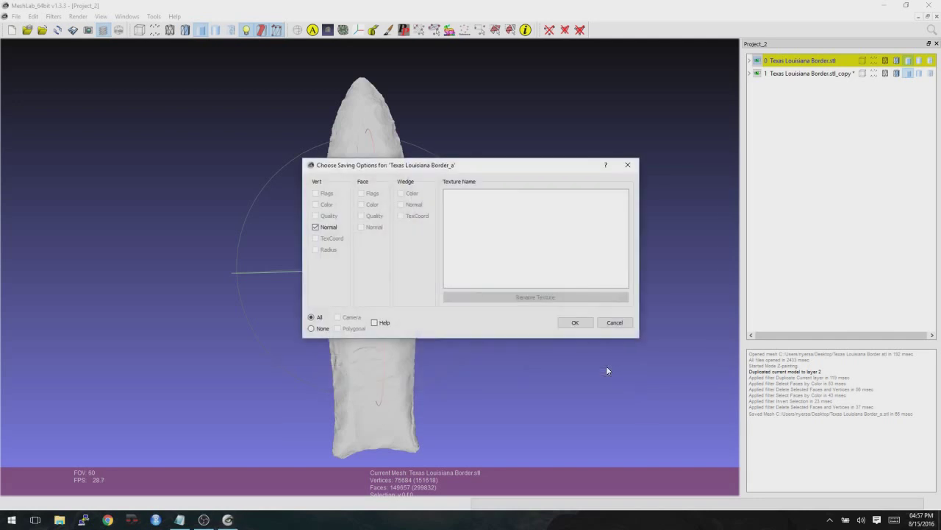
{"action": "left_click", "coordinate": [339, 230]}
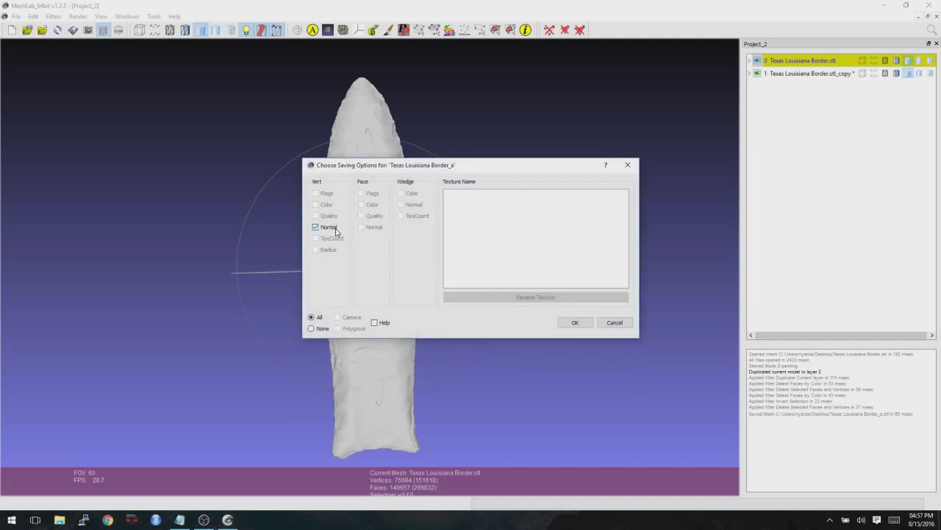
{"action": "left_click", "coordinate": [576, 324]}
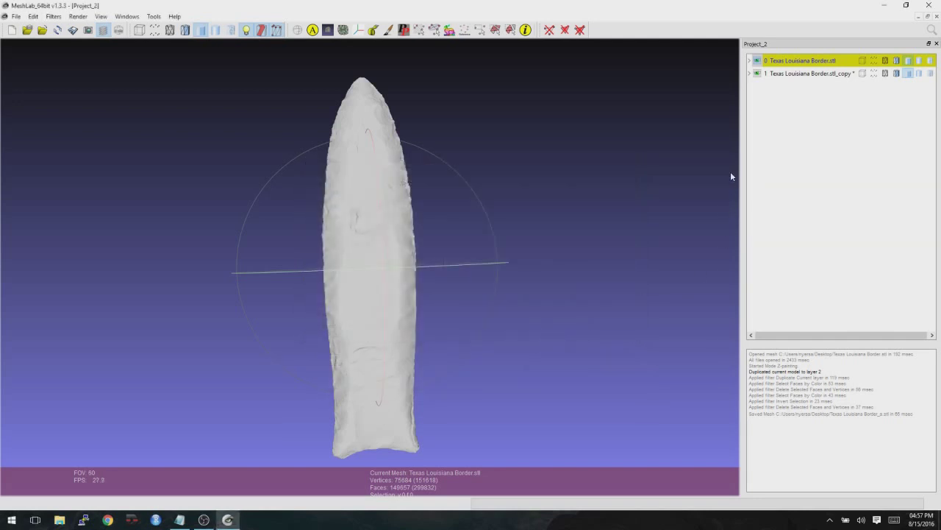
{"action": "left_click", "coordinate": [794, 73]}
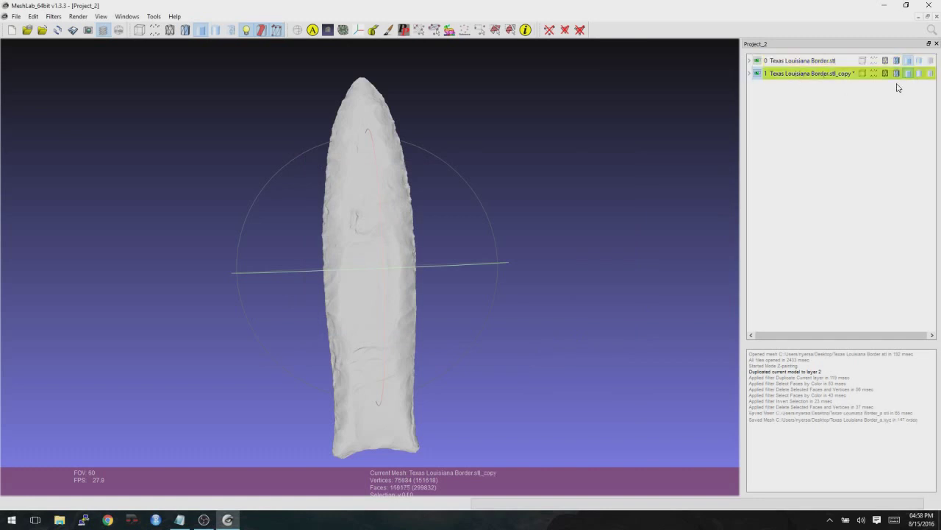
Export the copy half as Texas Louisiana Border_b.stl with face colour turned off
{"action": "left_click", "coordinate": [16, 16]}
{"action": "left_click", "coordinate": [38, 108]}
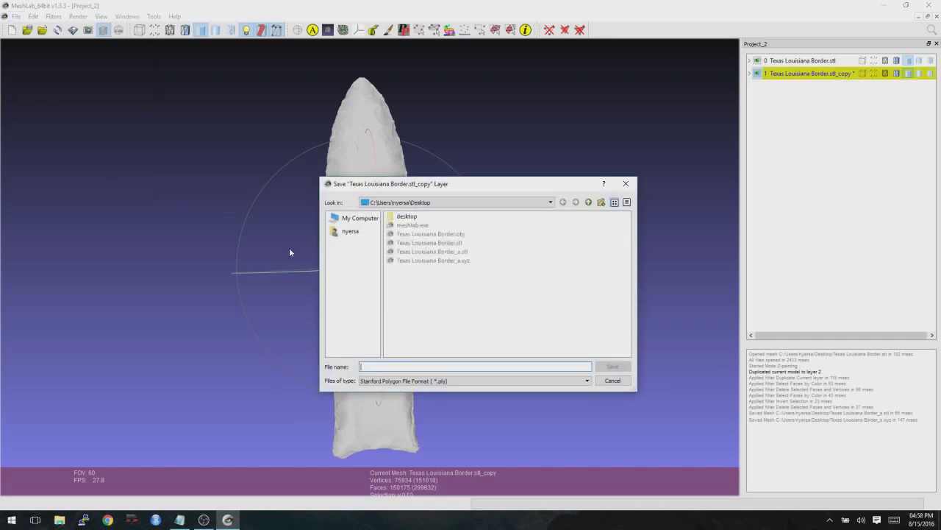
{"action": "left_click", "coordinate": [428, 381]}
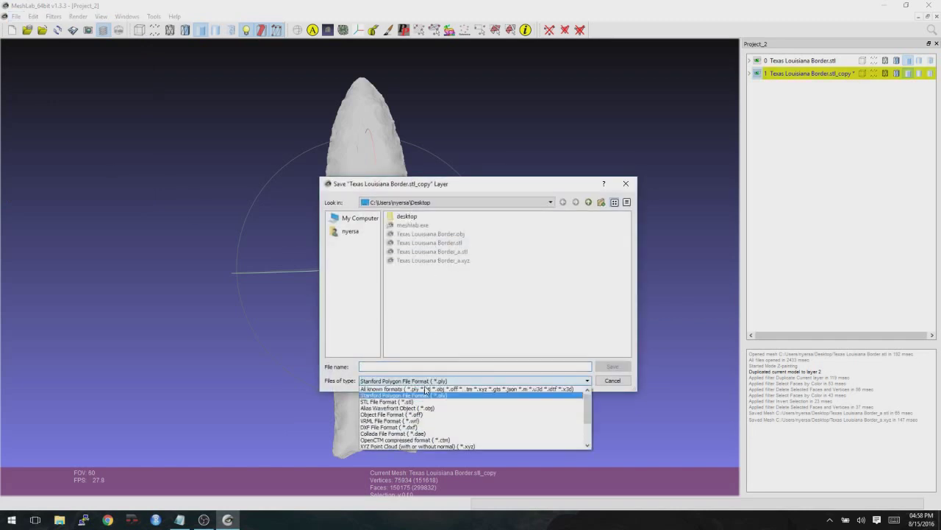
{"action": "left_click", "coordinate": [424, 404]}
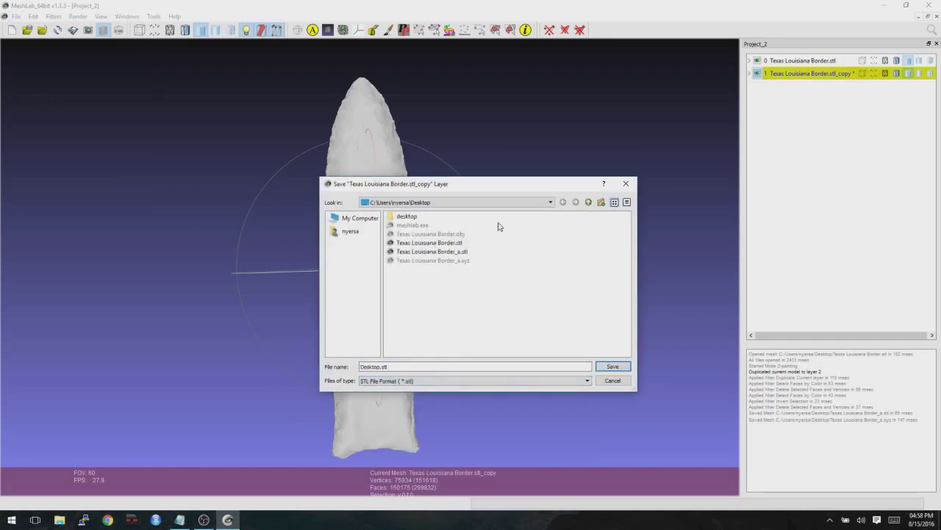
{"action": "left_click", "coordinate": [442, 251]}
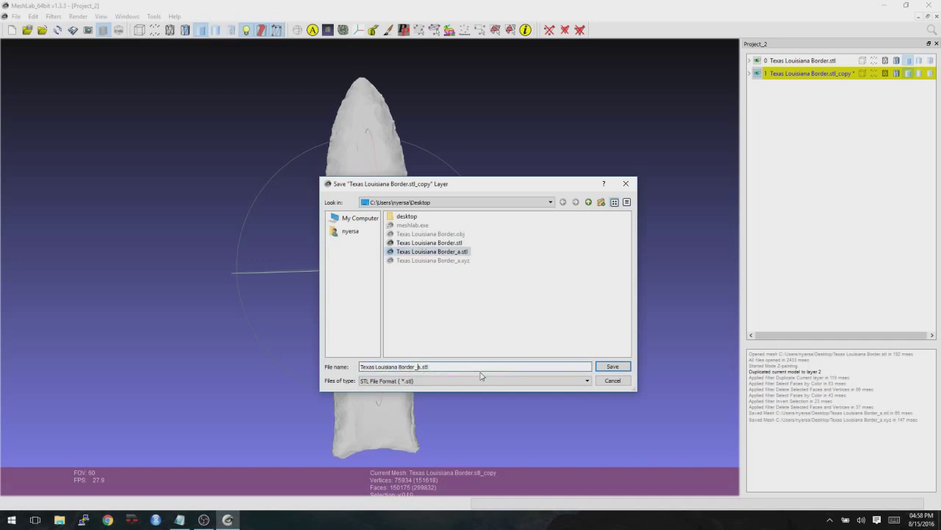
{"action": "type", "text": "b"}
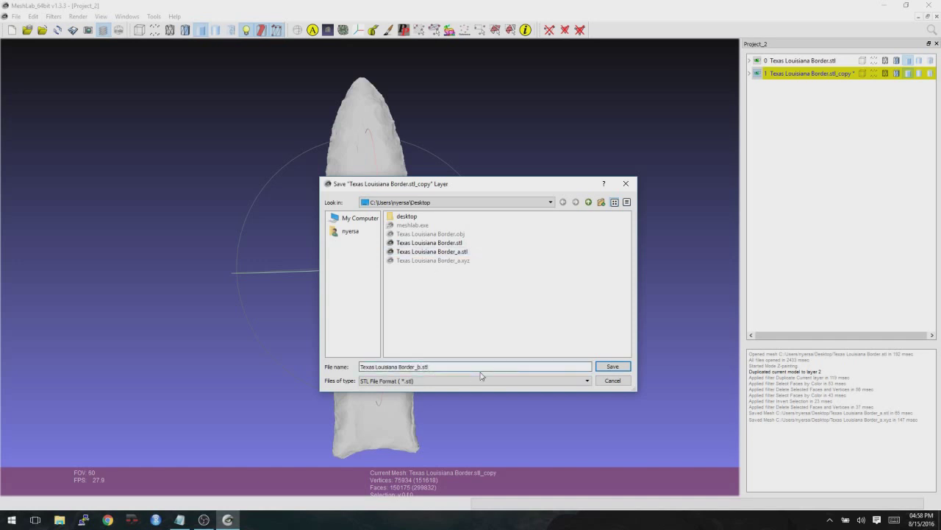
{"action": "left_click", "coordinate": [612, 366]}
{"action": "left_click", "coordinate": [372, 205]}
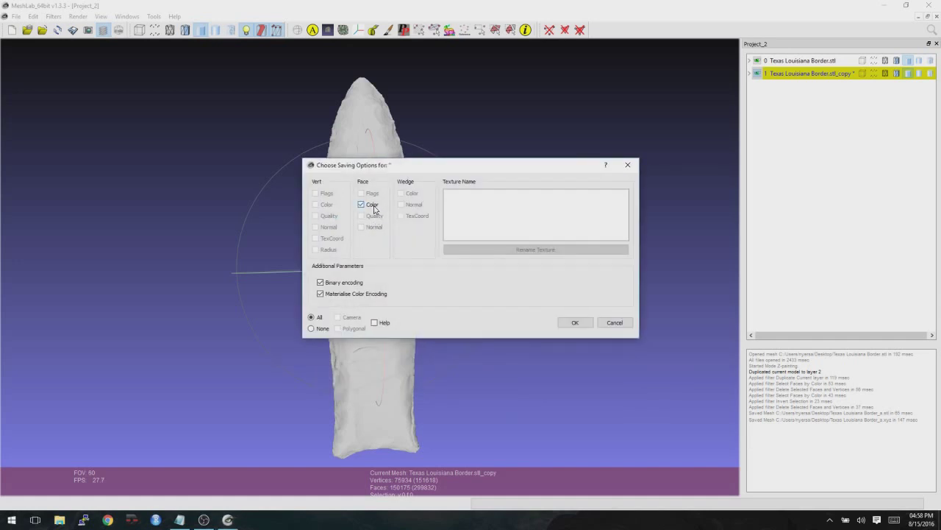
{"action": "left_click", "coordinate": [575, 323]}
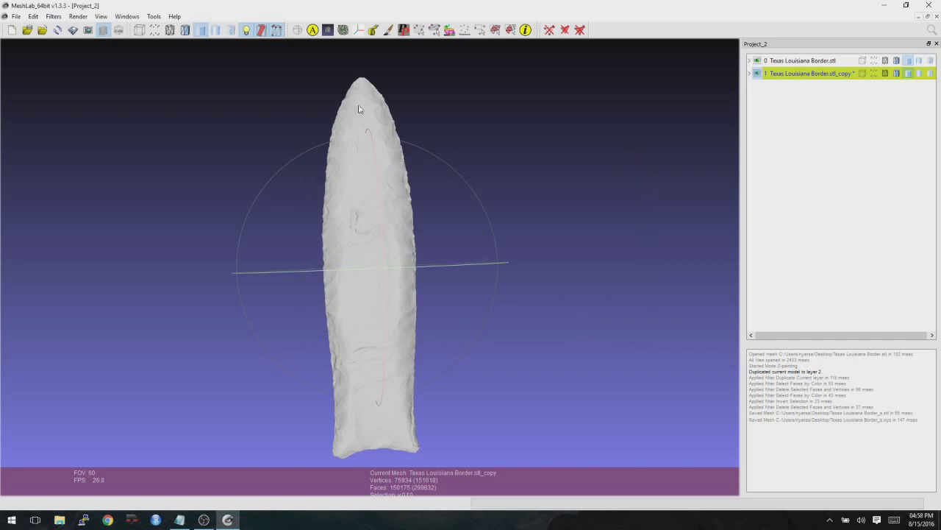
Export the copy half as the Texas Louisiana Border_b.xyz point cloud including vertex normals
{"action": "left_click", "coordinate": [16, 16]}
{"action": "left_click", "coordinate": [44, 109]}
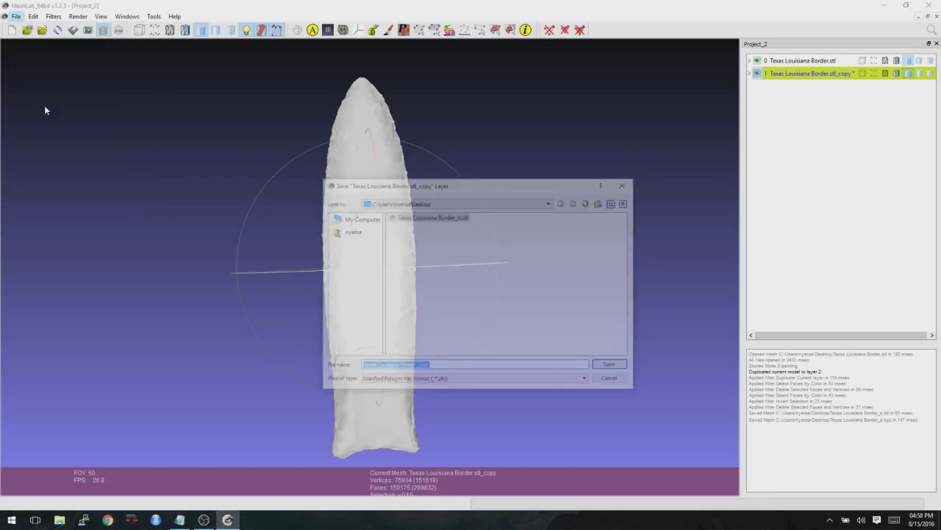
{"action": "left_click", "coordinate": [428, 380]}
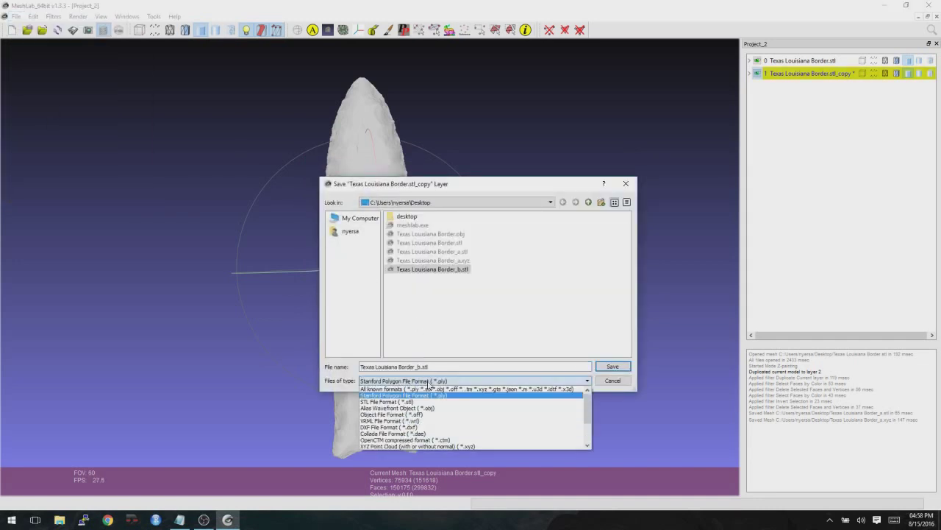
{"action": "left_click", "coordinate": [444, 445]}
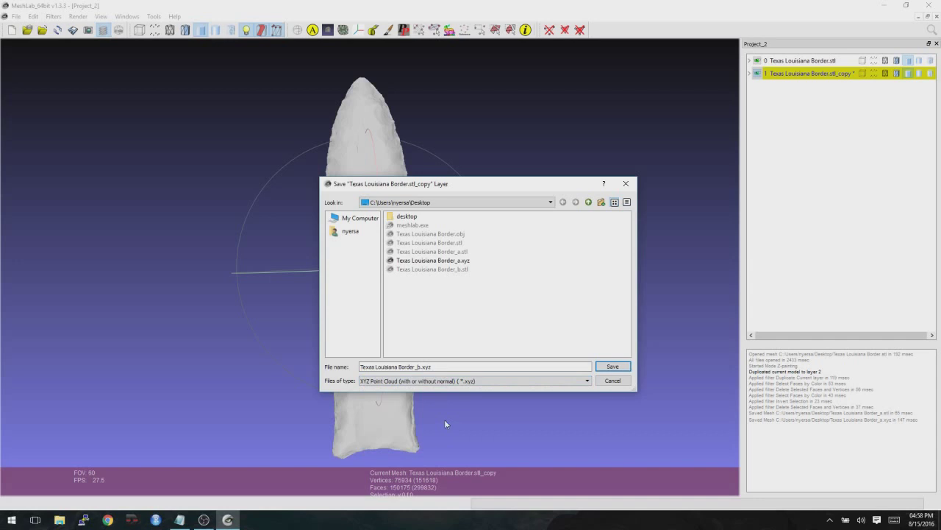
{"action": "left_click", "coordinate": [613, 367]}
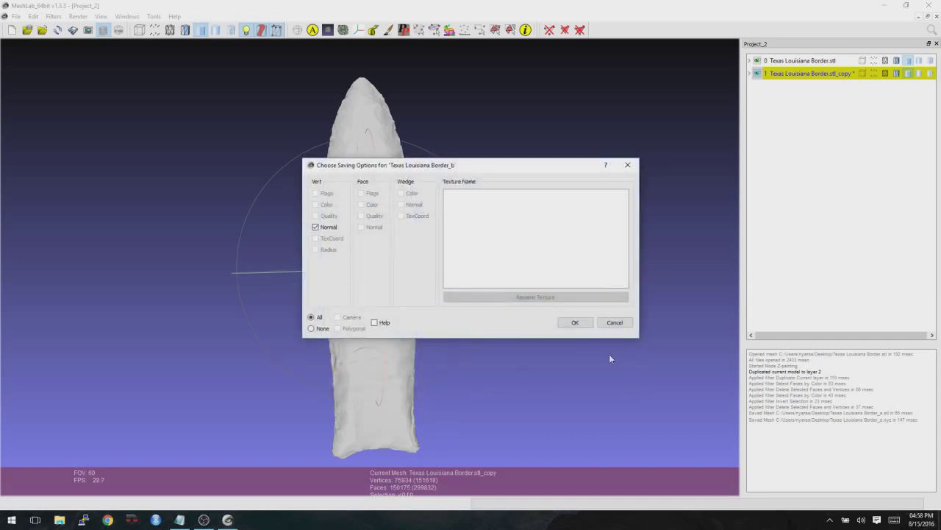
{"action": "left_click", "coordinate": [335, 230]}
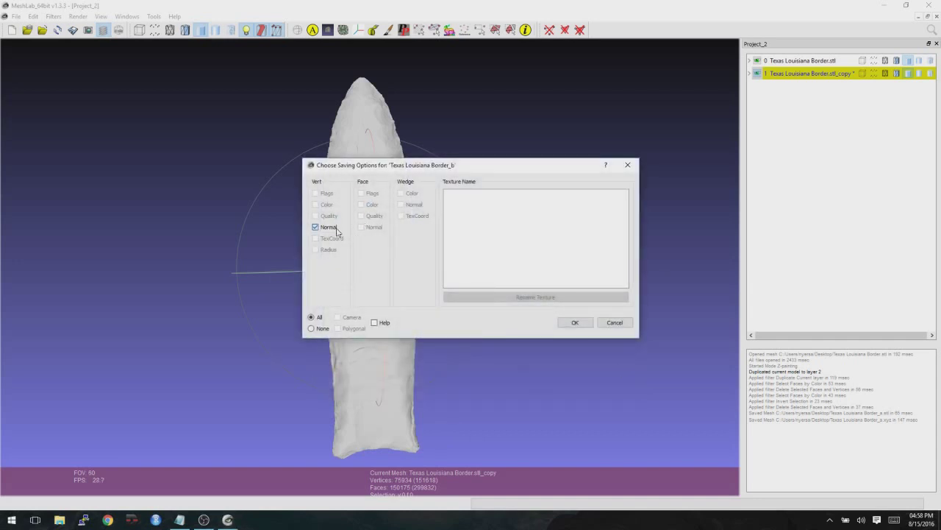
{"action": "left_click", "coordinate": [583, 324]}
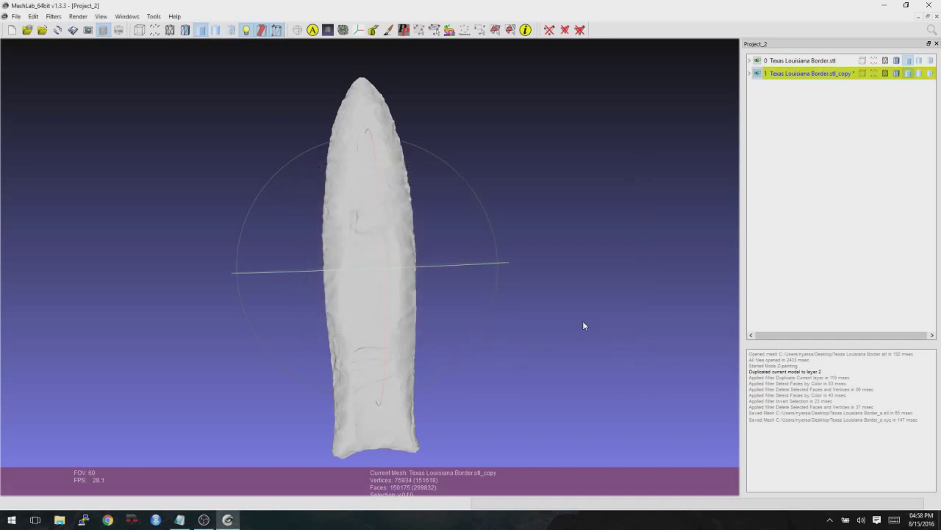